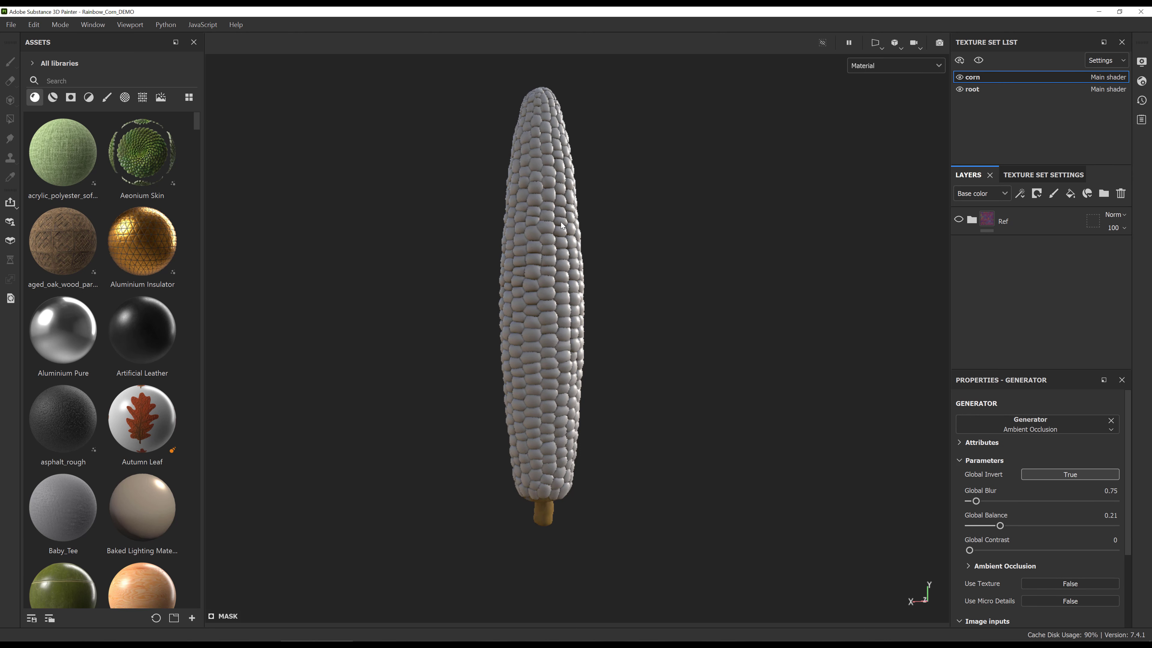
# - Examine the whole corn model from another side and check its texture set settings
pyautogui.keyDown('alt'); pyautogui.moveTo(601, 258); pyautogui.dragTo(323, 284); pyautogui.keyUp('alt')
pyautogui.scroll(3, 322, 283)
pyautogui.click(1043, 175)
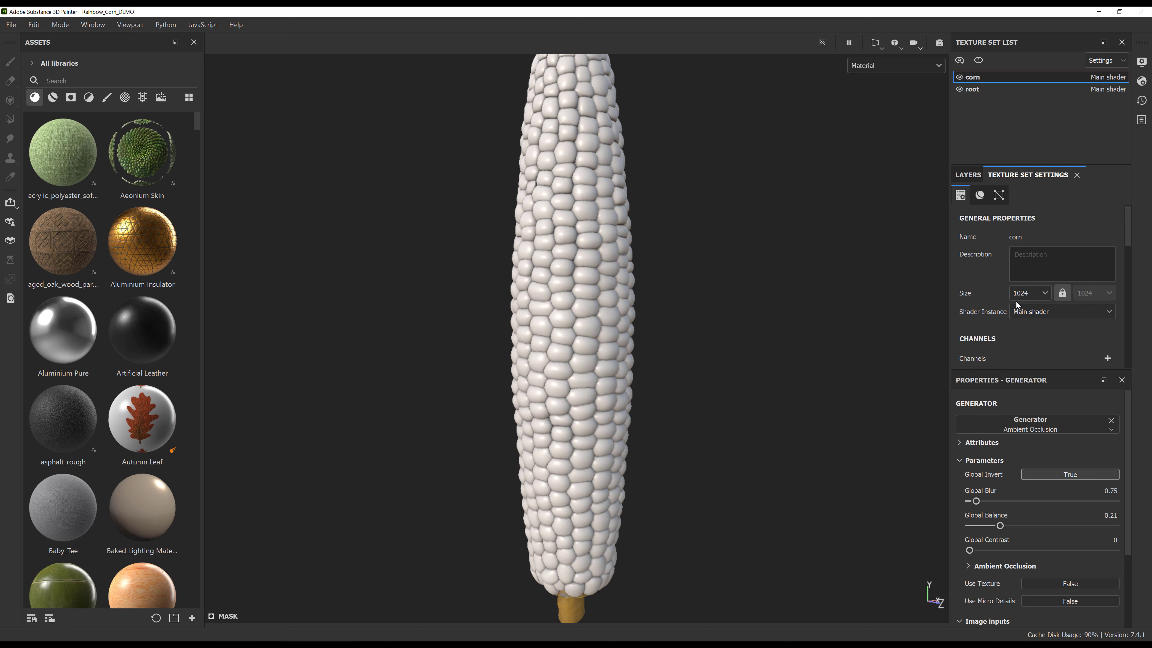
pyautogui.click(968, 176)
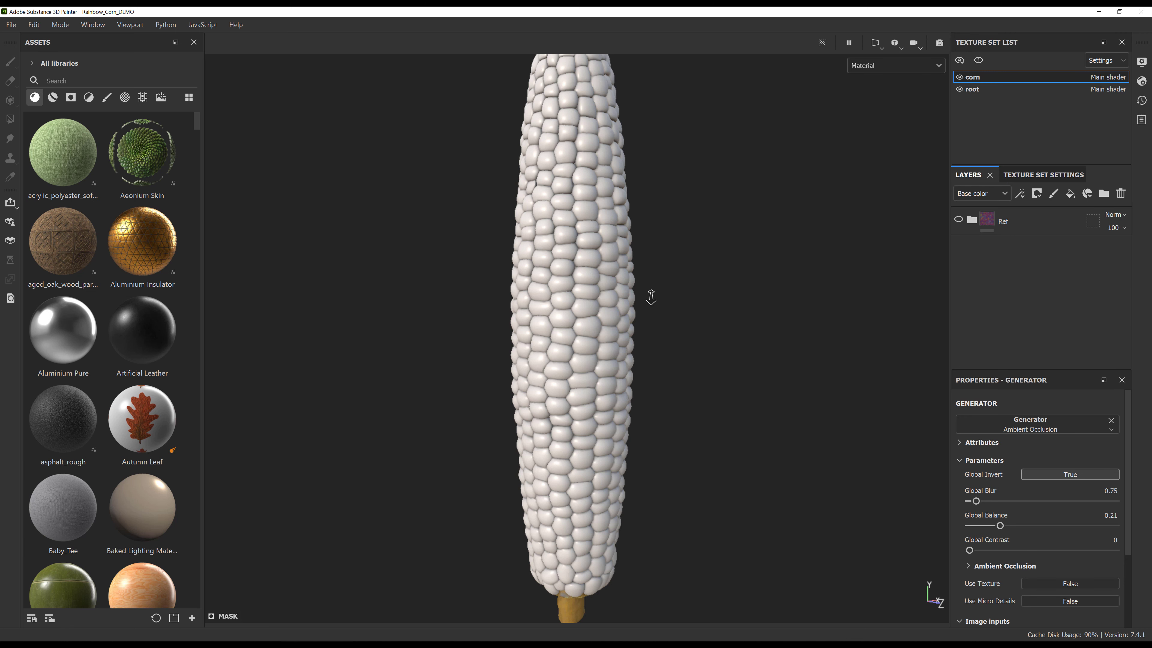
pyautogui.keyDown('alt'); pyautogui.moveTo(651, 294); pyautogui.dragTo(643, 278, button='right'); pyautogui.keyUp('alt')
pyautogui.keyDown('alt'); pyautogui.moveTo(643, 279); pyautogui.dragTo(612, 322, button='middle'); pyautogui.keyUp('alt')
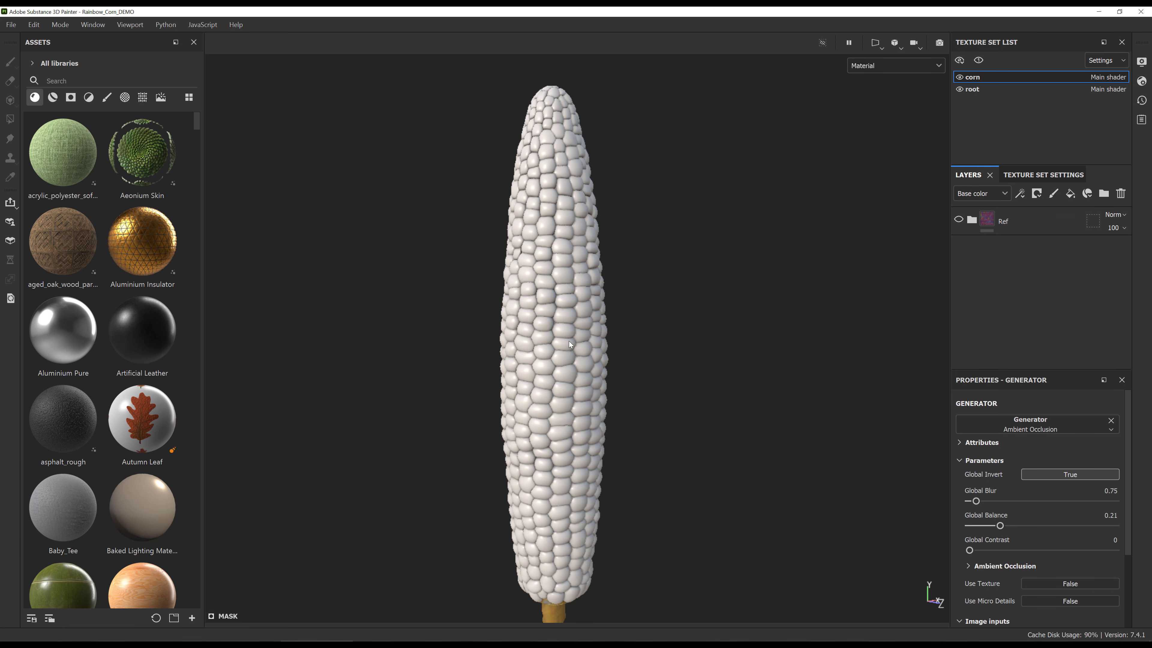
pyautogui.keyDown('alt'); pyautogui.moveTo(640, 301); pyautogui.dragTo(601, 262, button='middle'); pyautogui.keyUp('alt')
pyautogui.keyDown('alt'); pyautogui.moveTo(601, 261); pyautogui.dragTo(592, 255, button='right'); pyautogui.keyUp('alt')
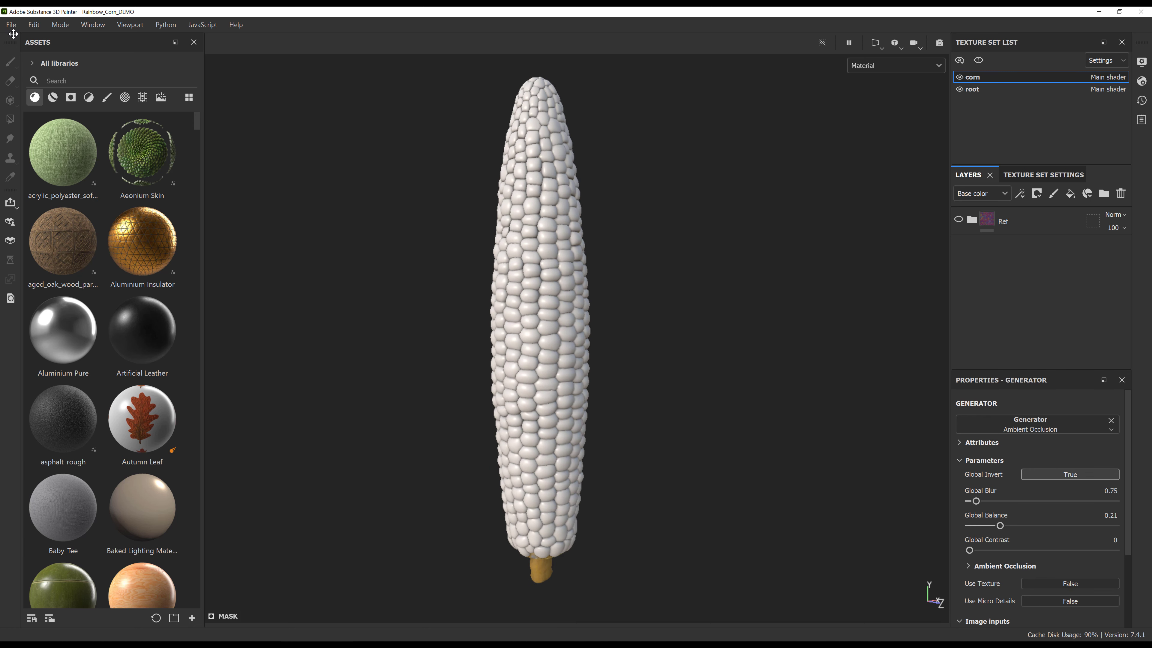
# - Review the new project options, including mesh file selection and document resolution, without creating a project
pyautogui.click(11, 24)
pyautogui.press('Escape')
pyautogui.hotkey('ctrl', 'n')
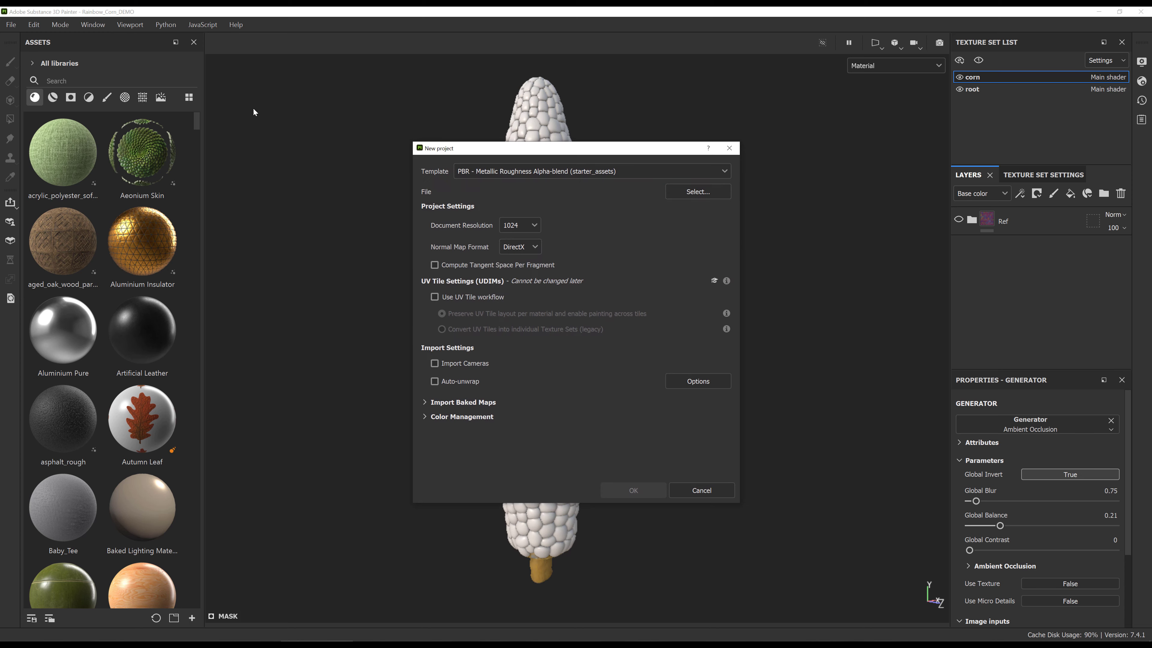
pyautogui.click(720, 193)
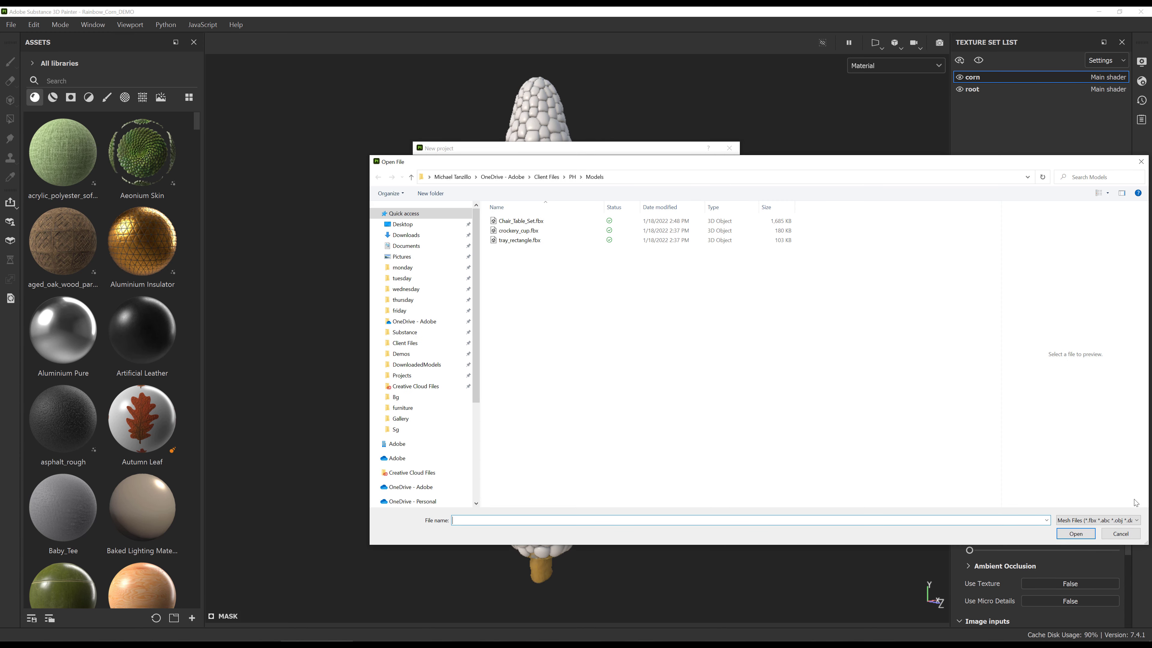
pyautogui.click(1121, 534)
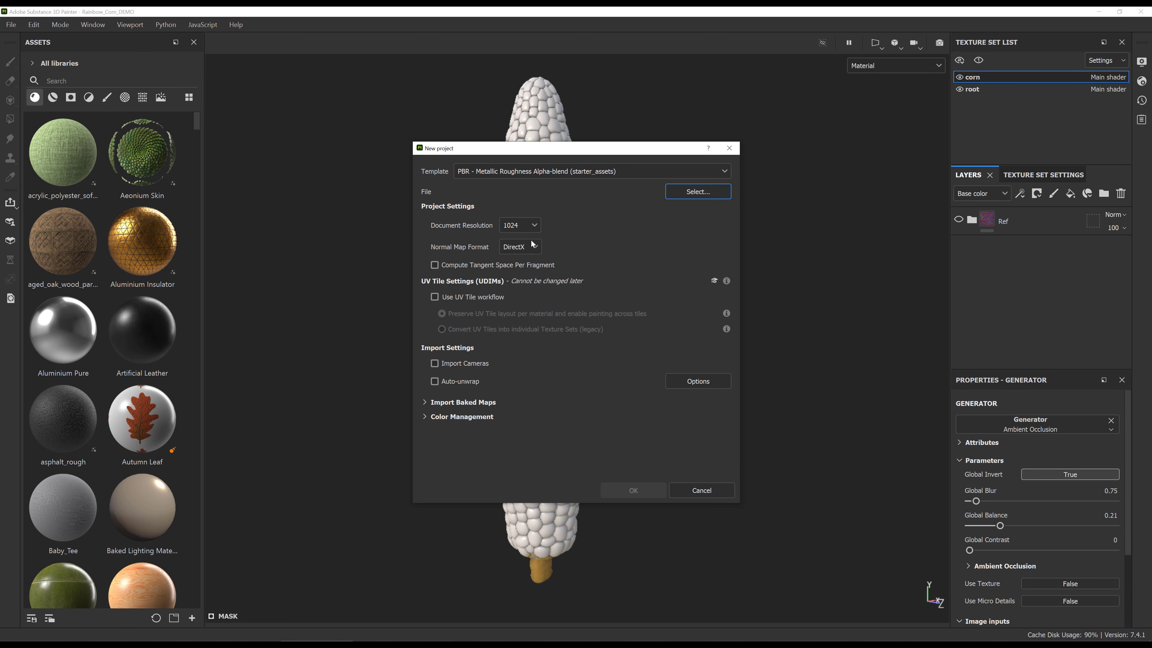
pyautogui.click(516, 225)
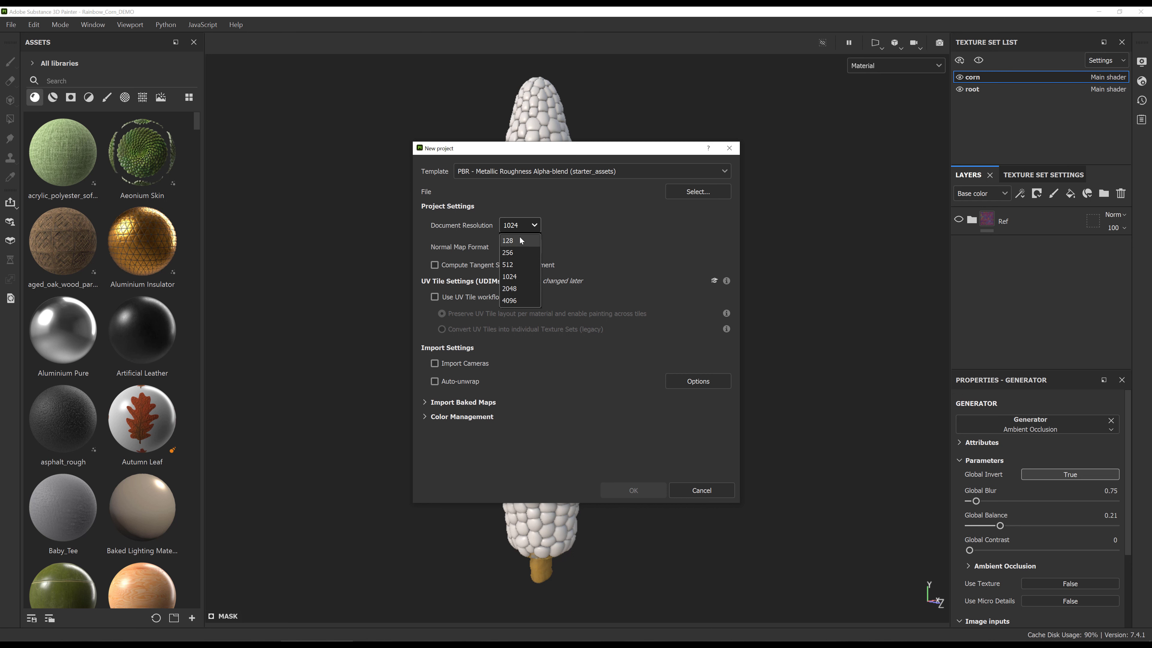
pyautogui.click(521, 227)
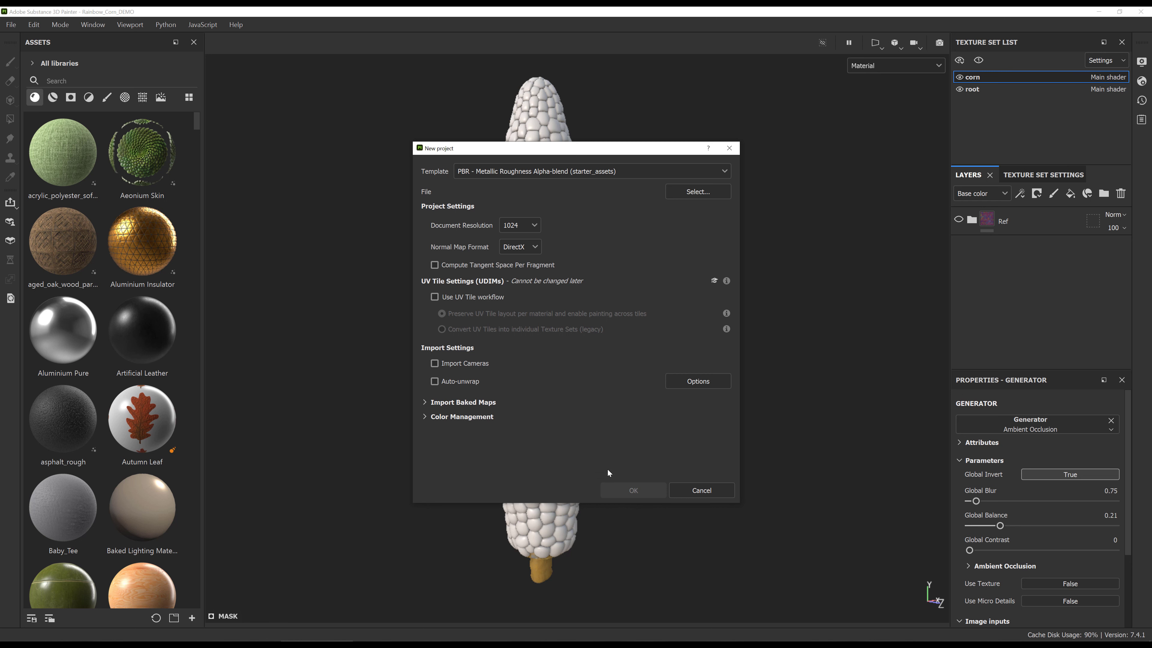
pyautogui.click(704, 487)
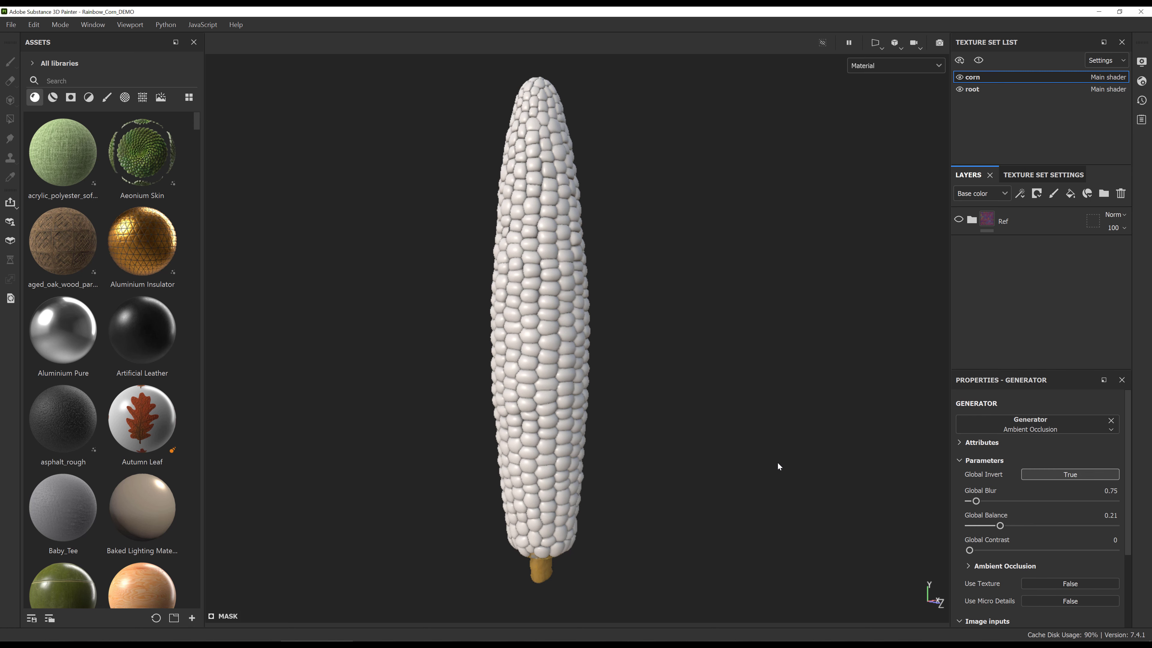
# - Open the mesh map baking settings from the corn texture set and choose an output size of 4096
pyautogui.keyDown('alt'); pyautogui.moveTo(668, 224); pyautogui.dragTo(903, 211); pyautogui.keyUp('alt')
pyautogui.click(1057, 174)
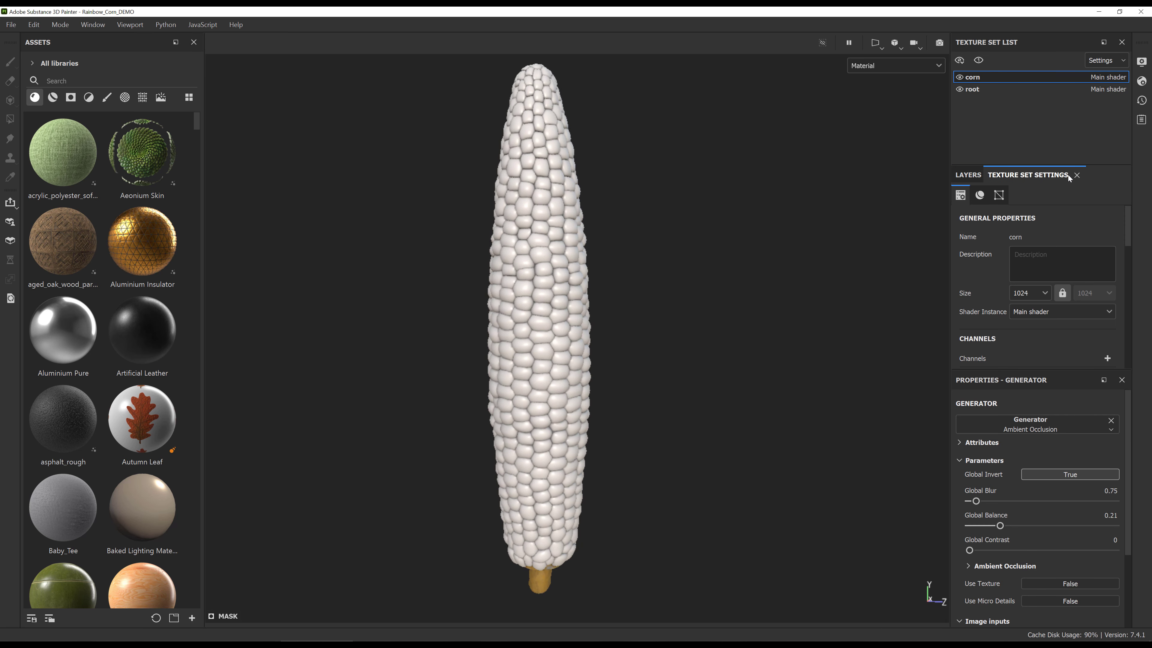
pyautogui.scroll(-2, 1096, 250)
pyautogui.scroll(-6, 1096, 250)
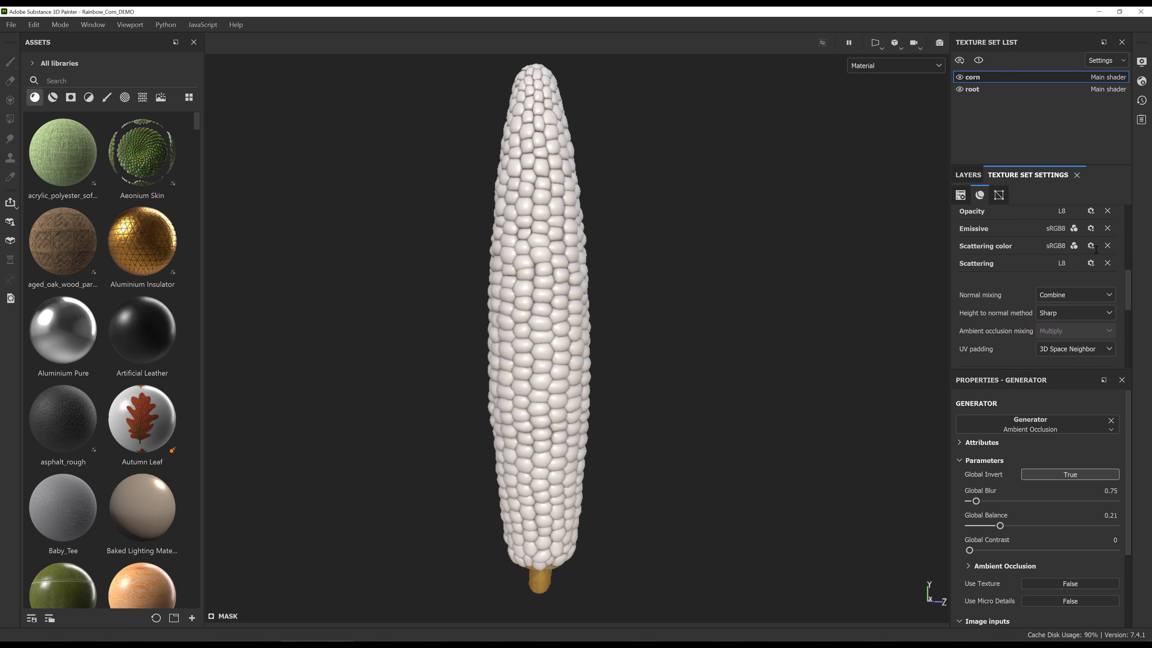
pyautogui.scroll(-1, 1096, 249)
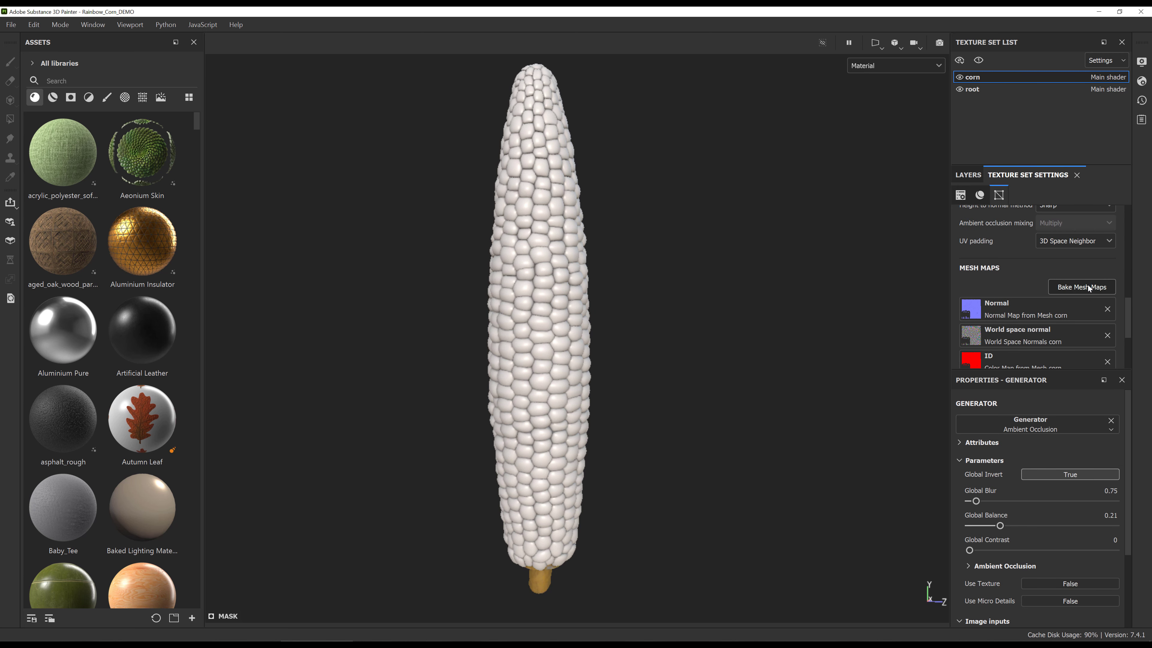
pyautogui.scroll(5, 1039, 236)
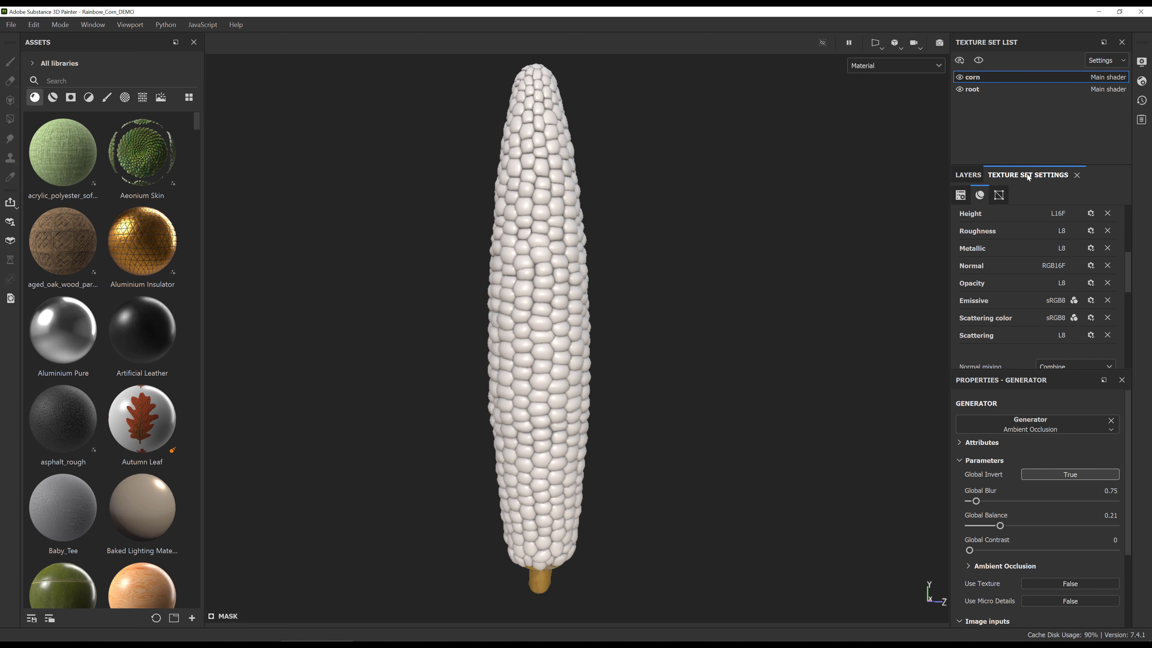
pyautogui.scroll(-5, 1033, 251)
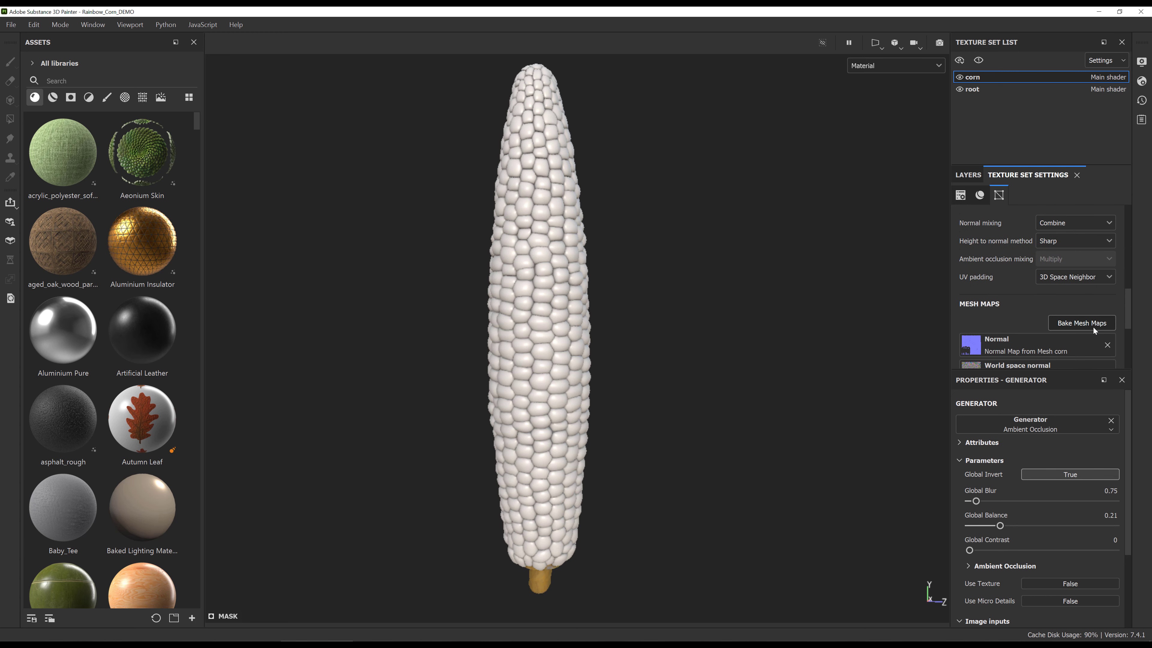
pyautogui.click(1078, 323)
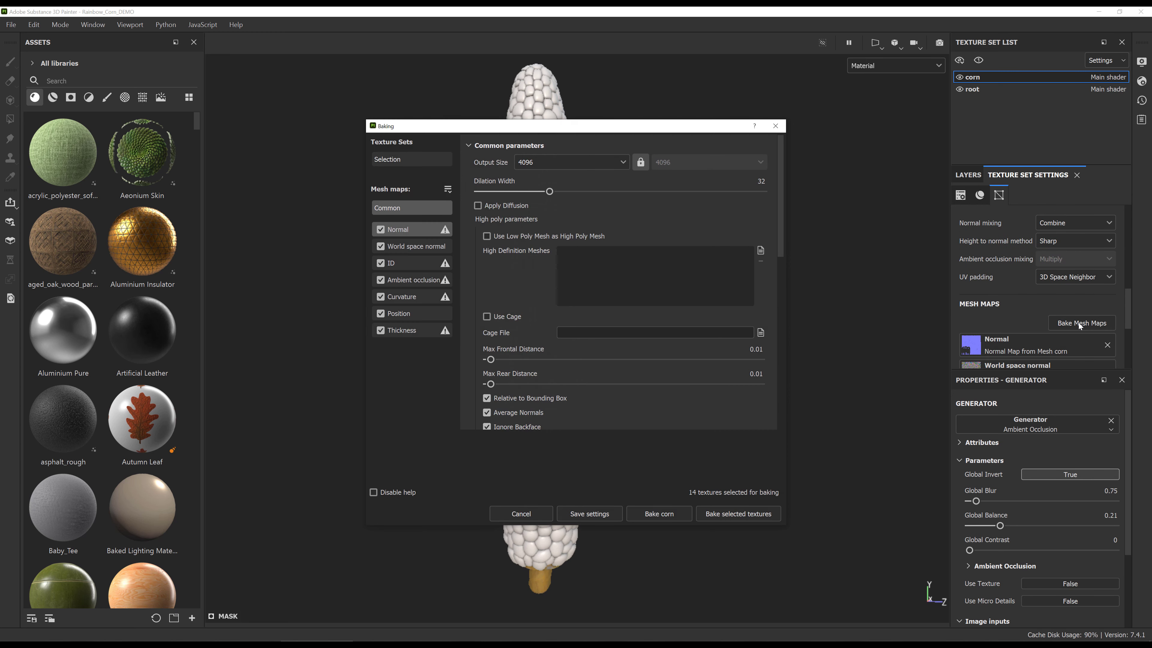
pyautogui.click(578, 160)
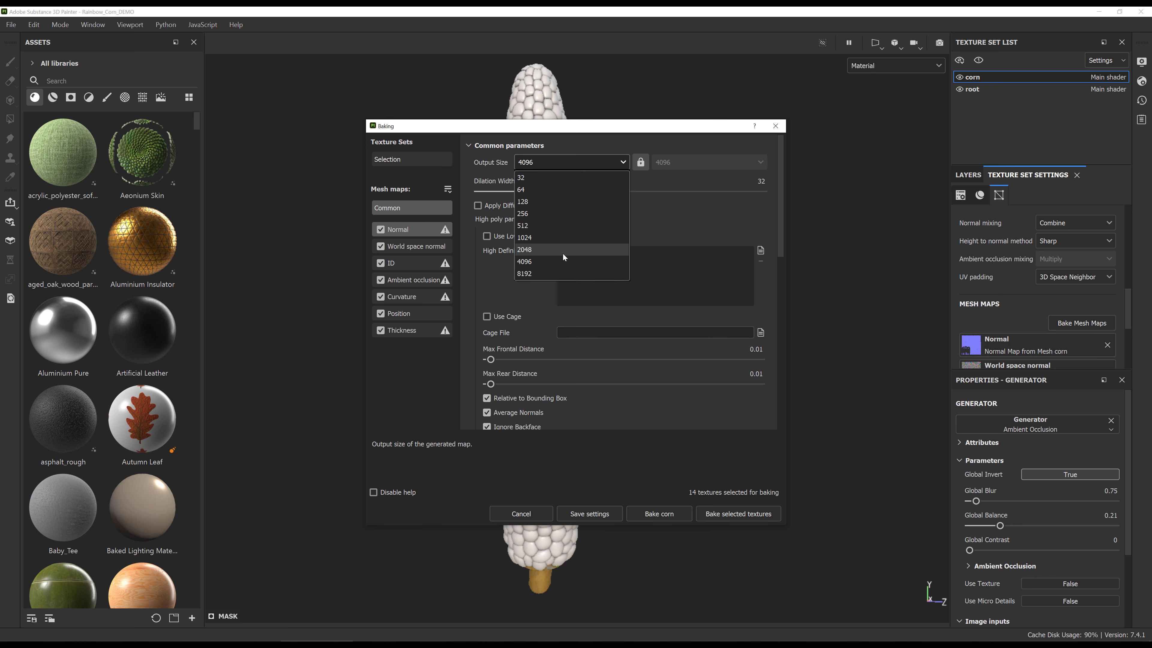
pyautogui.click(560, 259)
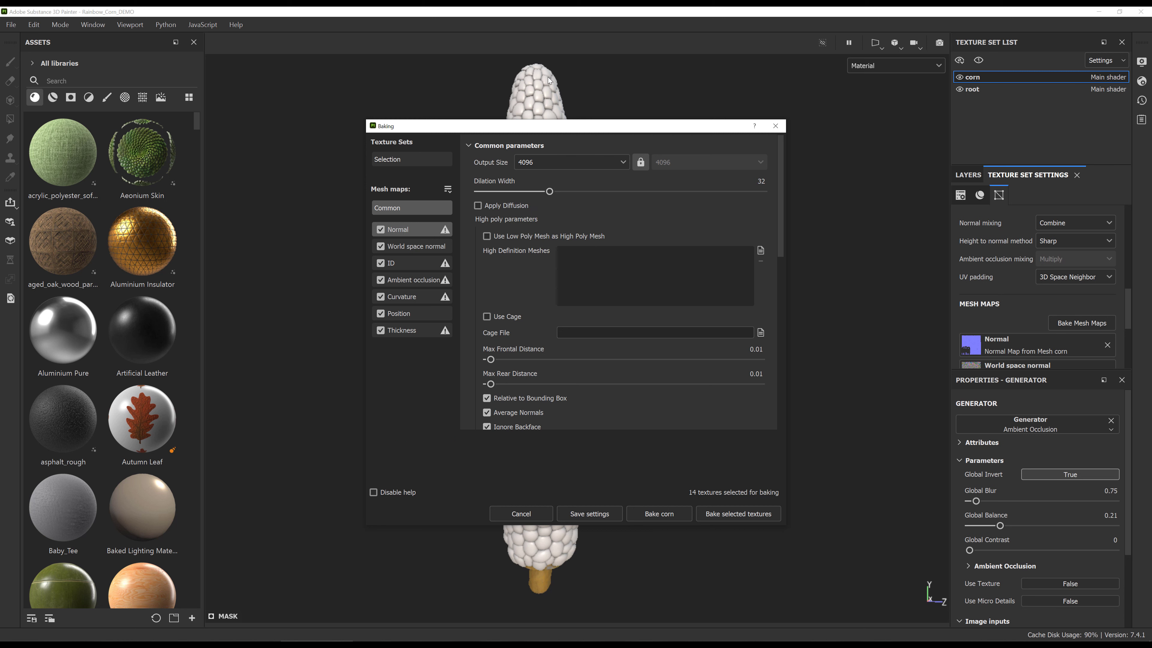
# - Review the common, world space normal and ID bakers, and set the ambient occlusion Max Occluder Distance to 0.5
pyautogui.scroll(-4, 487, 200)
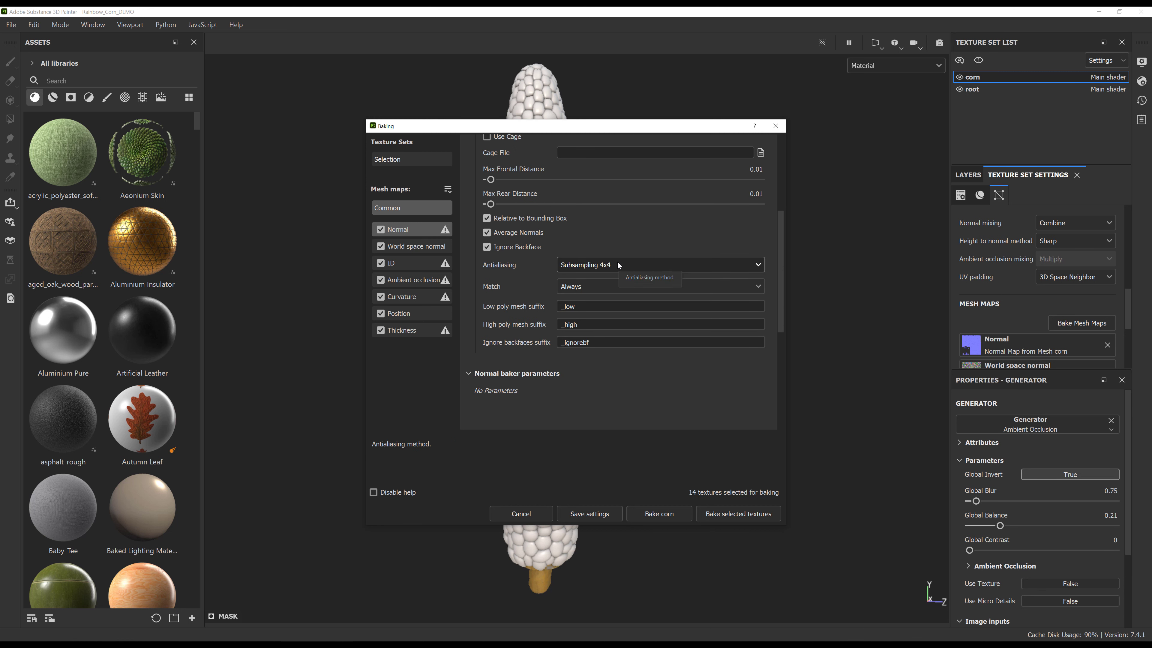
pyautogui.click(409, 249)
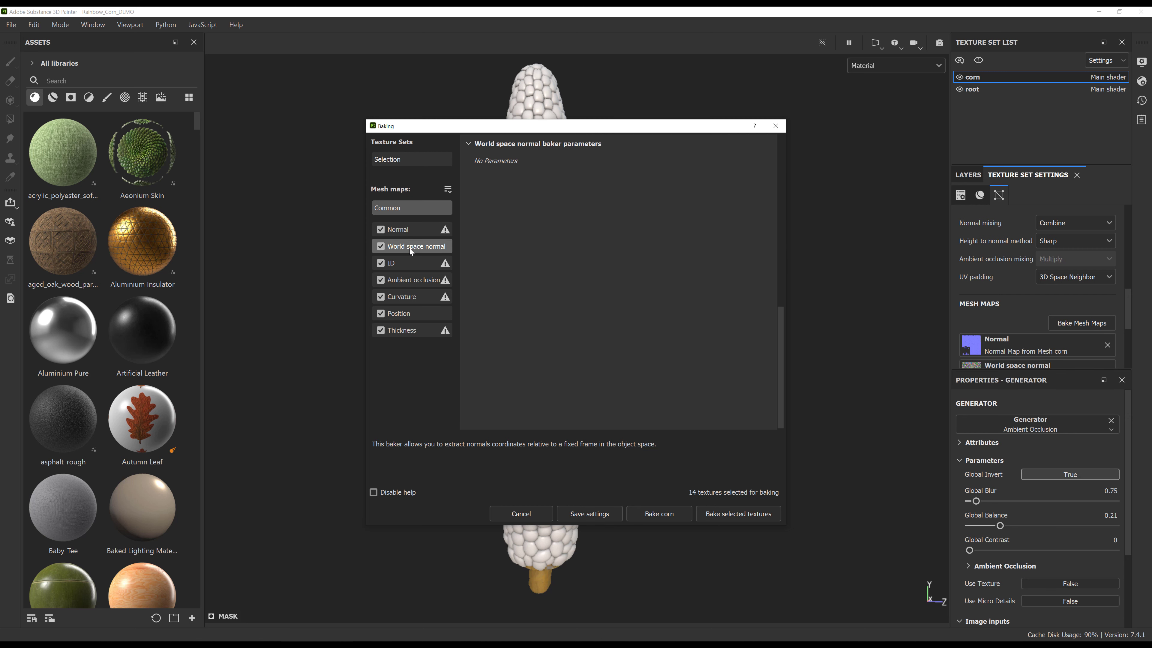
pyautogui.click(401, 263)
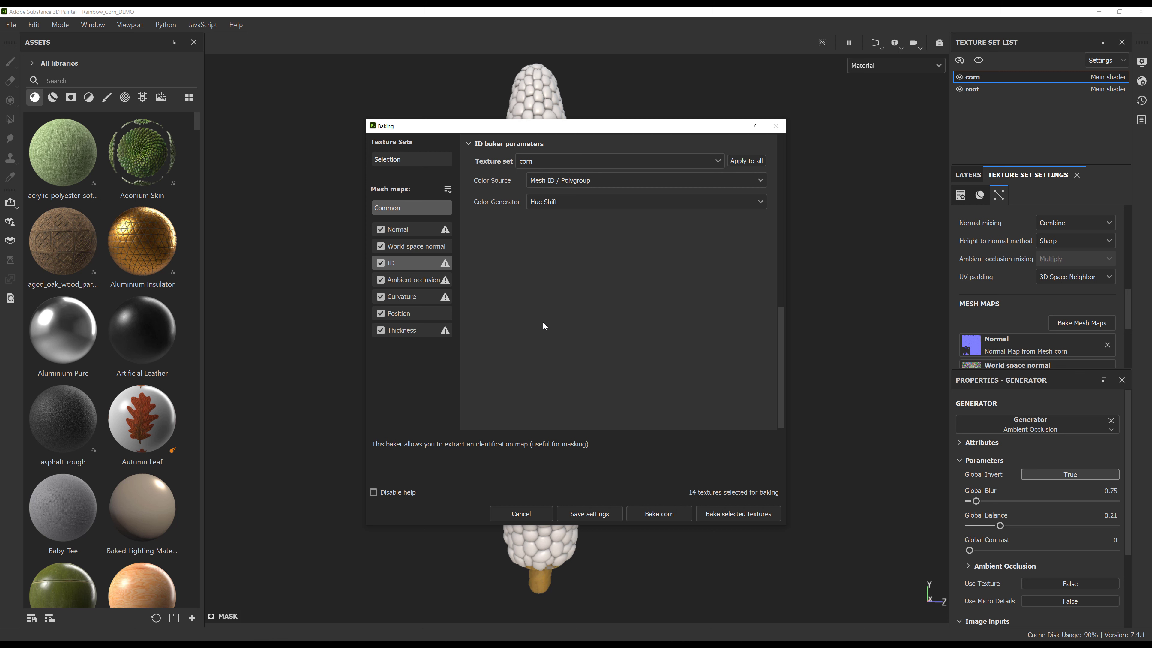
pyautogui.click(404, 280)
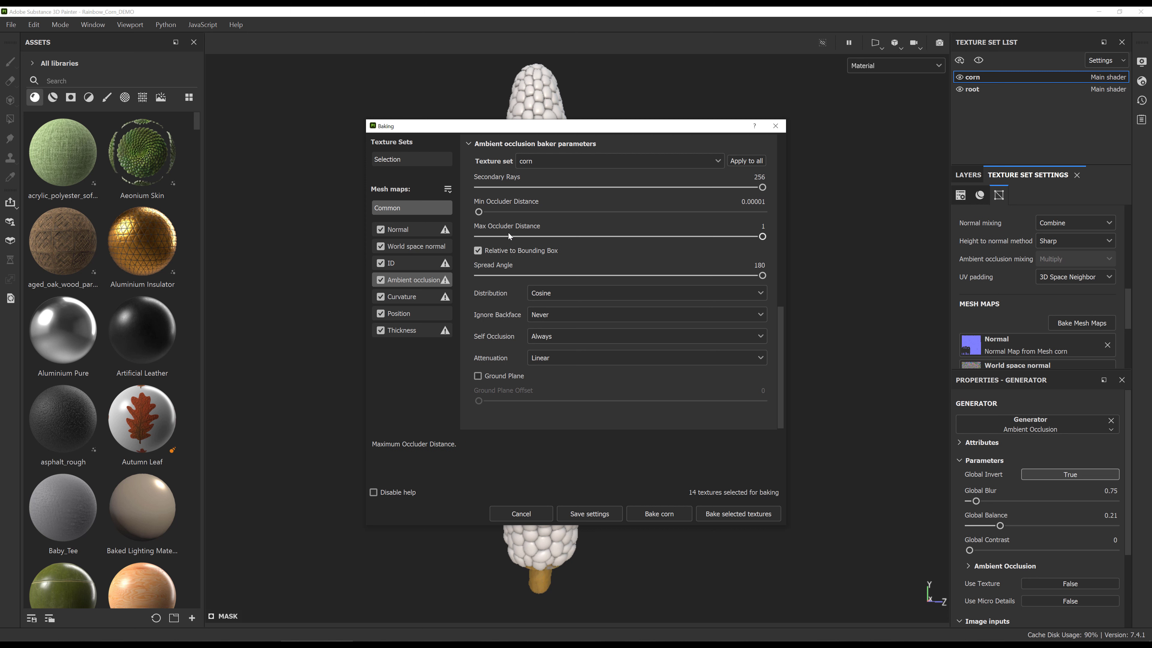
pyautogui.click(763, 226)
pyautogui.write('0.5')
pyautogui.press('Return')
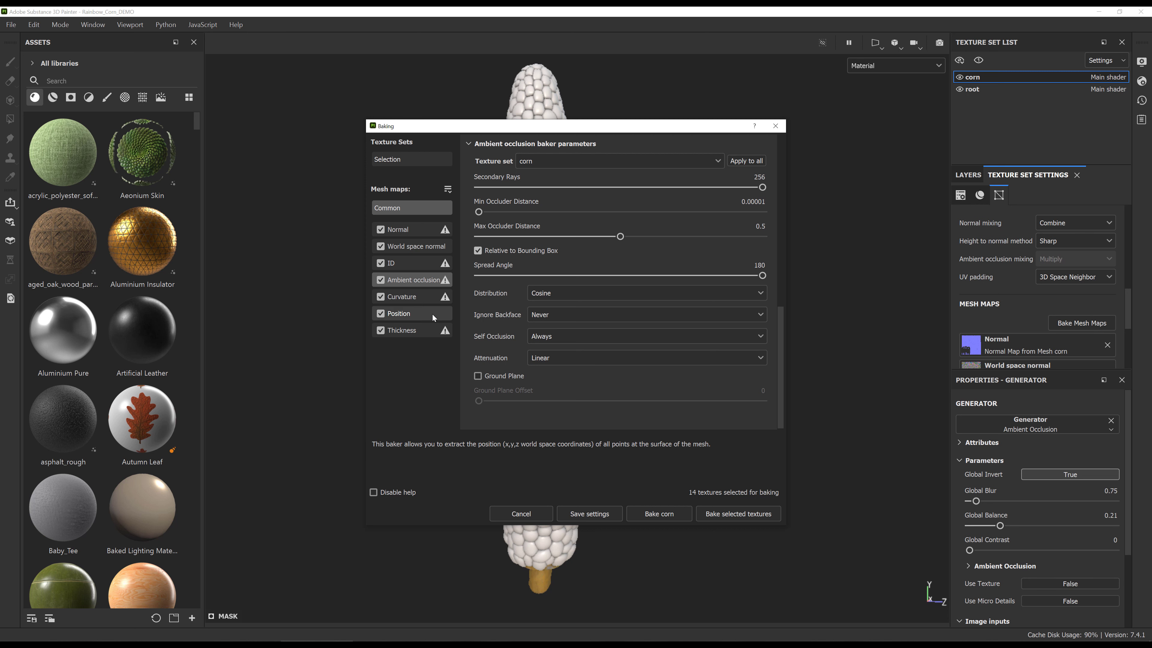
# - Check the curvature and thickness baker parameters and bake the selected textures
pyautogui.click(417, 299)
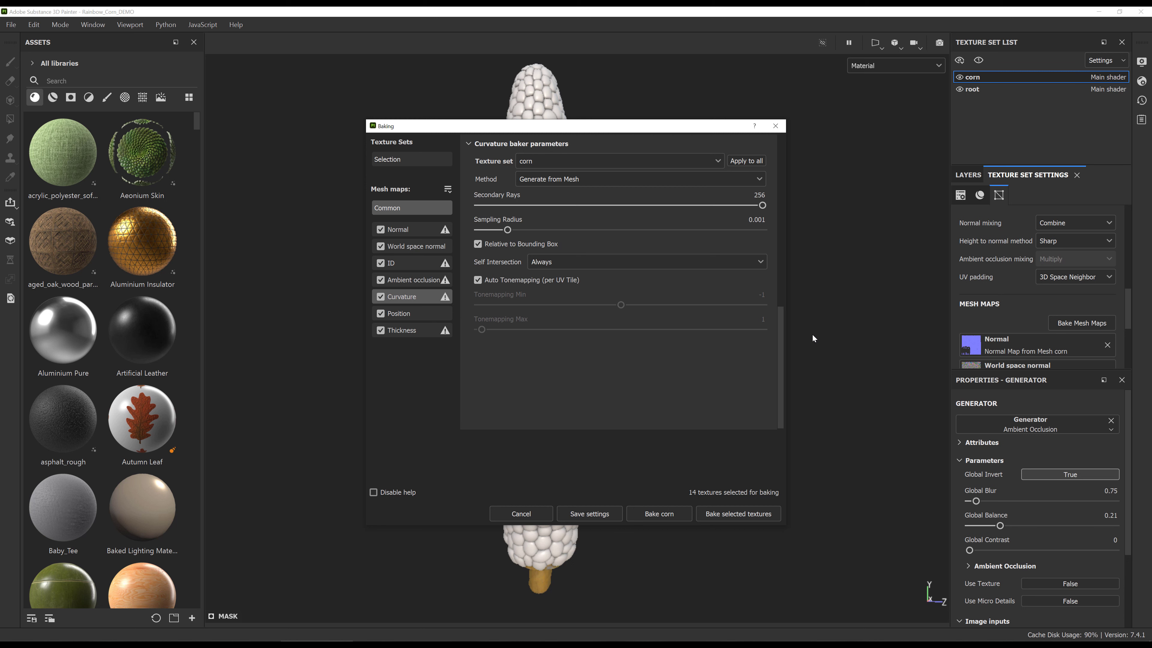
pyautogui.click(401, 330)
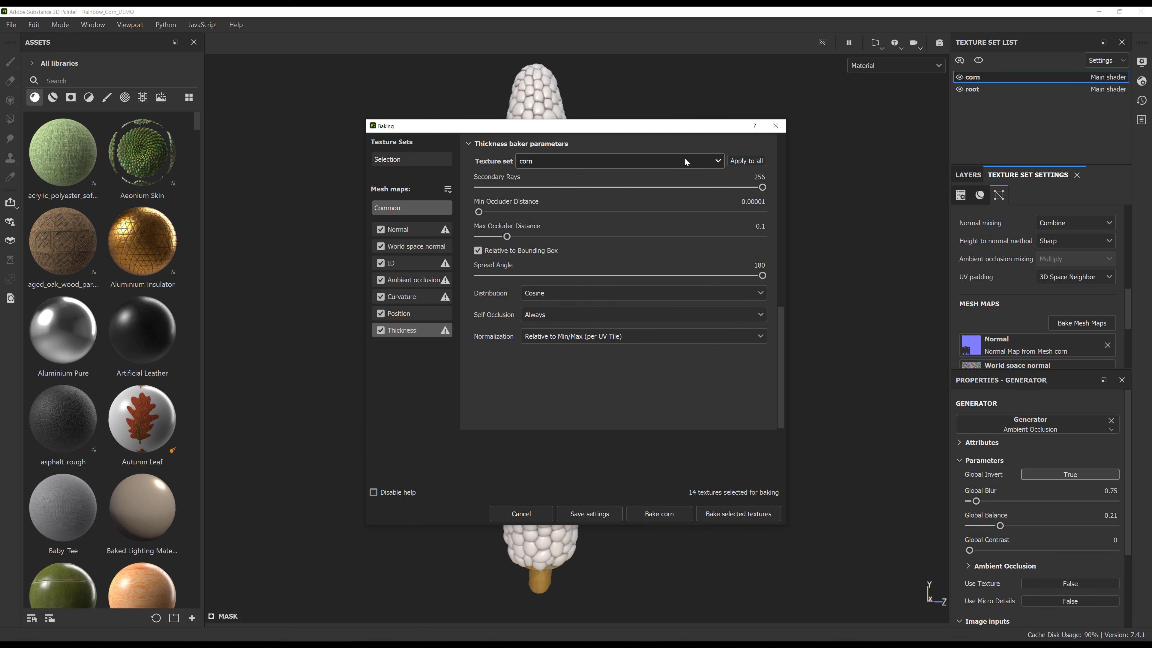
pyautogui.click(756, 513)
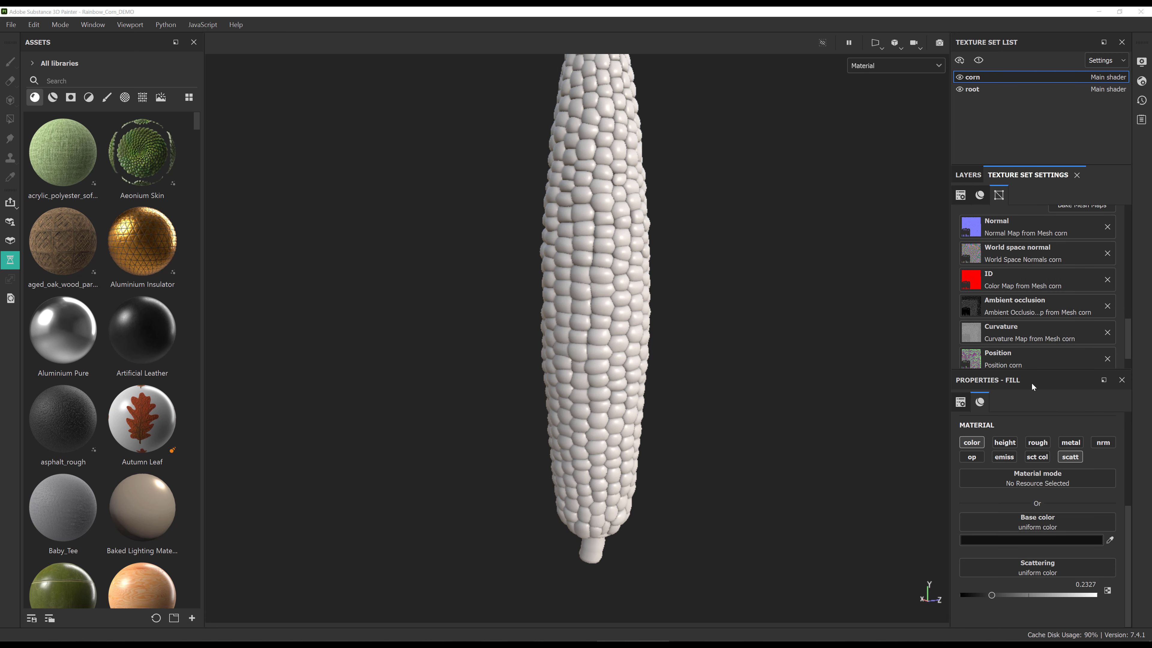
# - Examine the baked mesh maps and the channel list of the corn texture set
pyautogui.scroll(-1, 1025, 273)
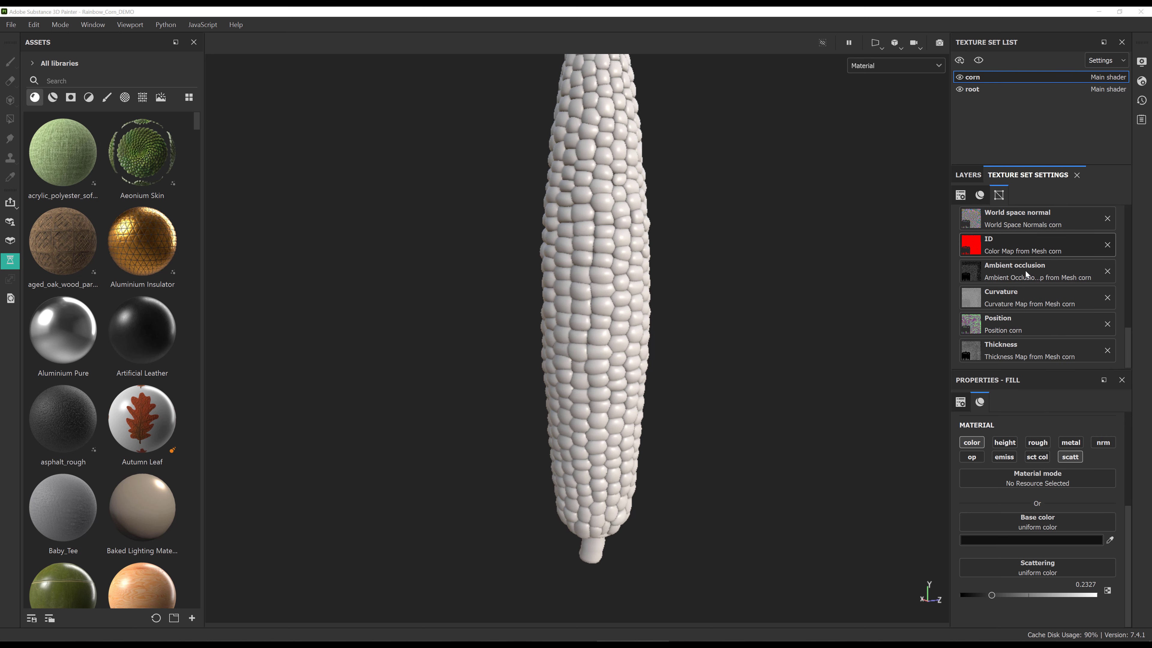
pyautogui.scroll(2, 1021, 284)
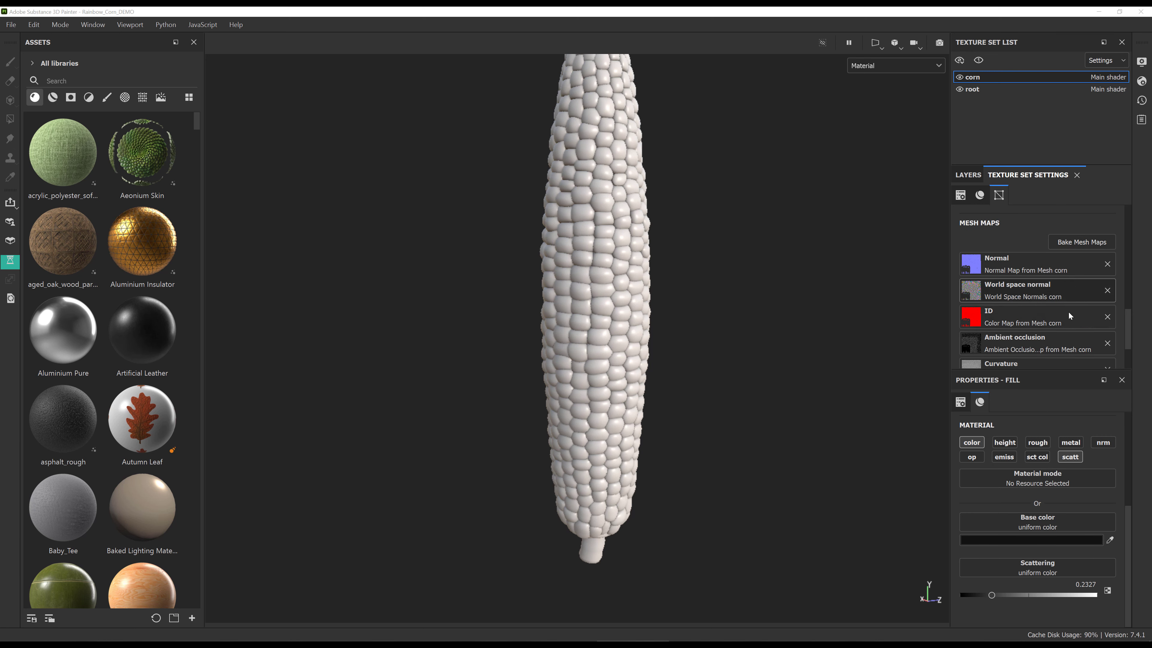
pyautogui.scroll(-2, 1070, 302)
pyautogui.scroll(1, 1055, 334)
pyautogui.scroll(3, 1055, 334)
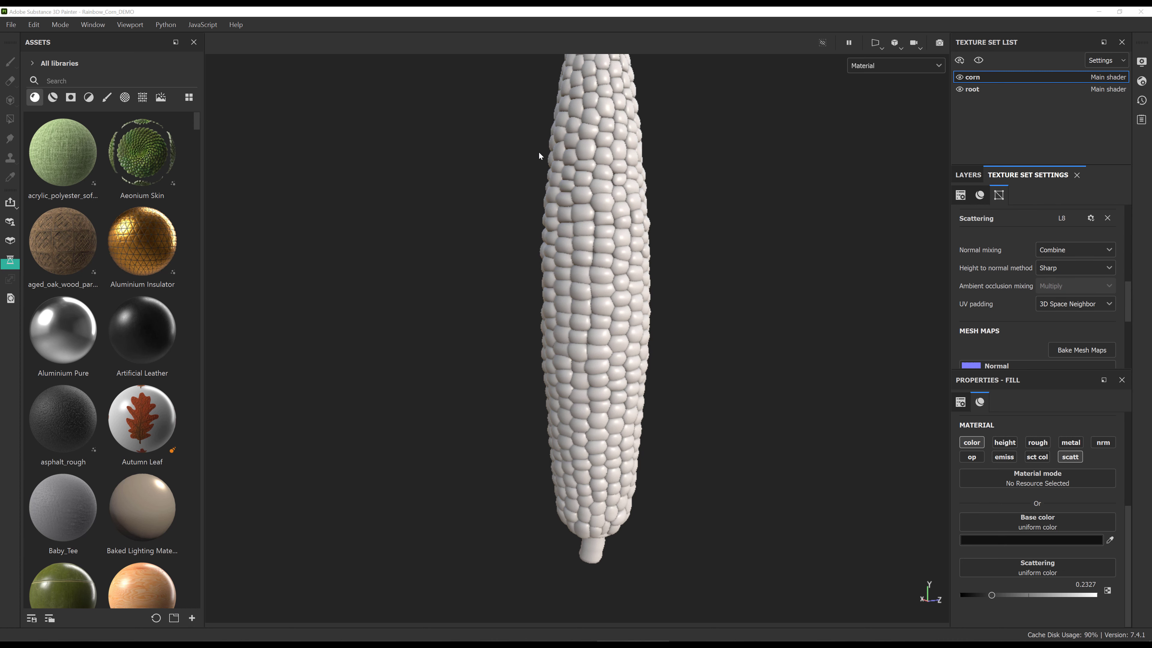
pyautogui.scroll(5, 1081, 318)
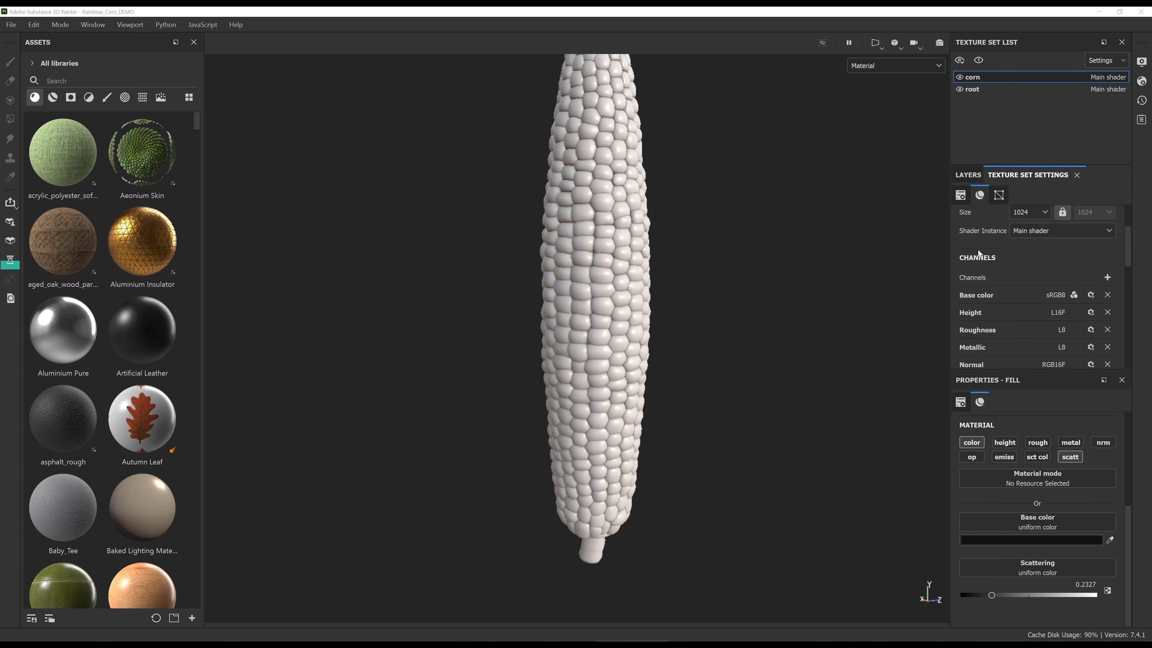
pyautogui.scroll(-2, 1032, 304)
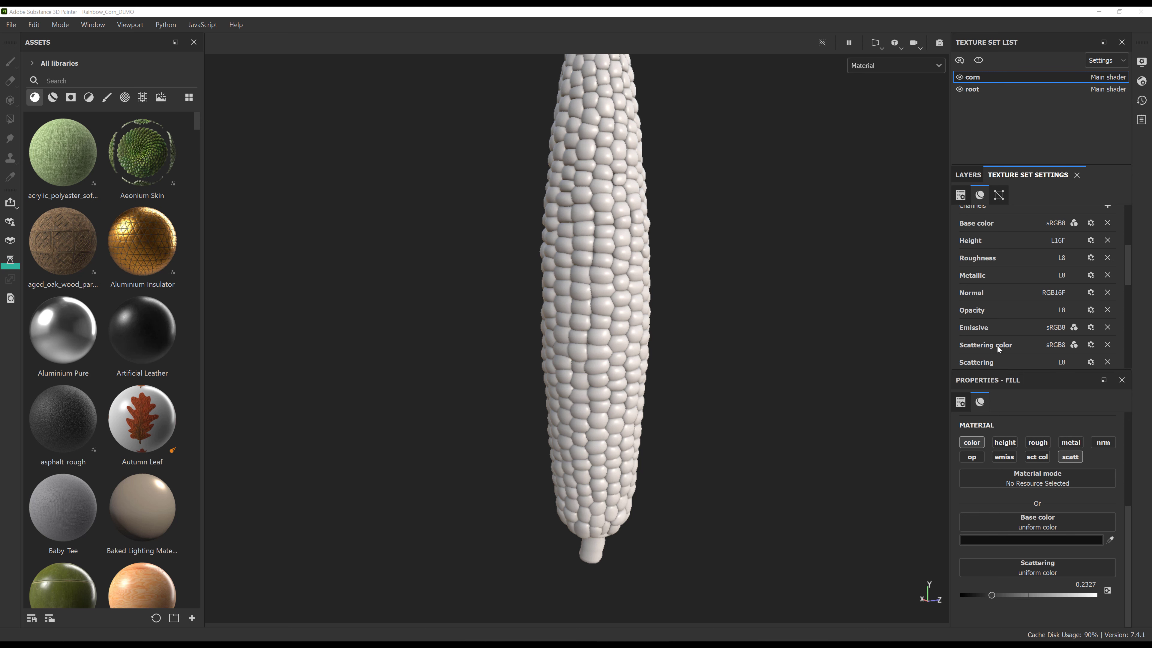
pyautogui.scroll(-2, 998, 348)
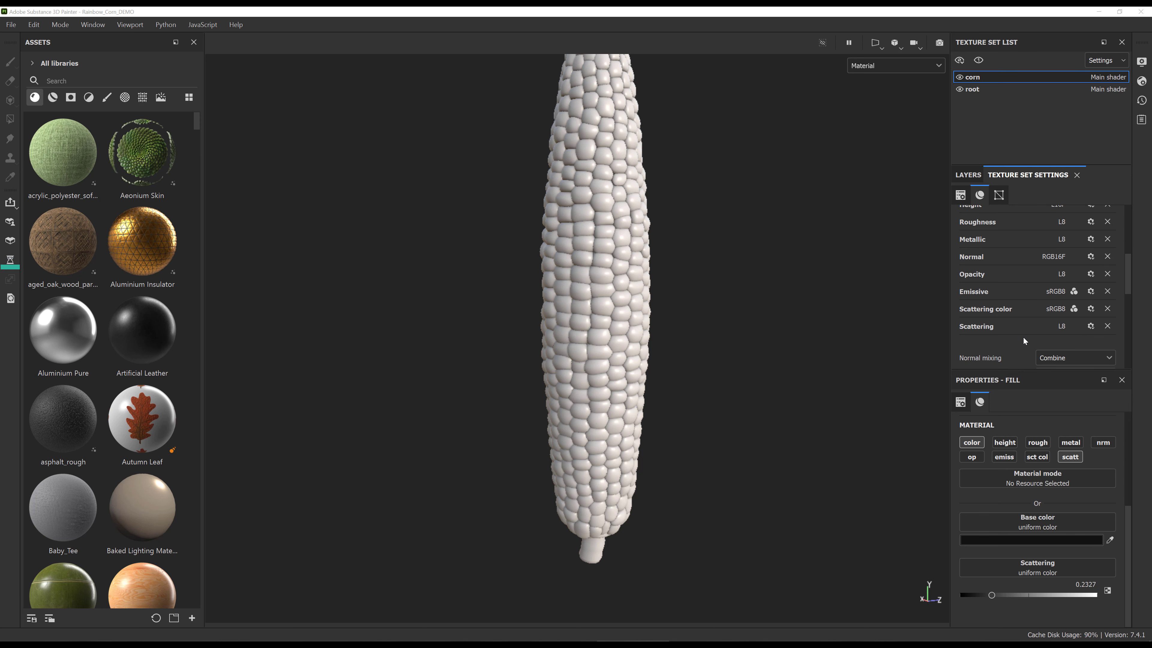
# - Review the channels that can be added to the corn texture set and check its shader settings
pyautogui.scroll(4, 1003, 342)
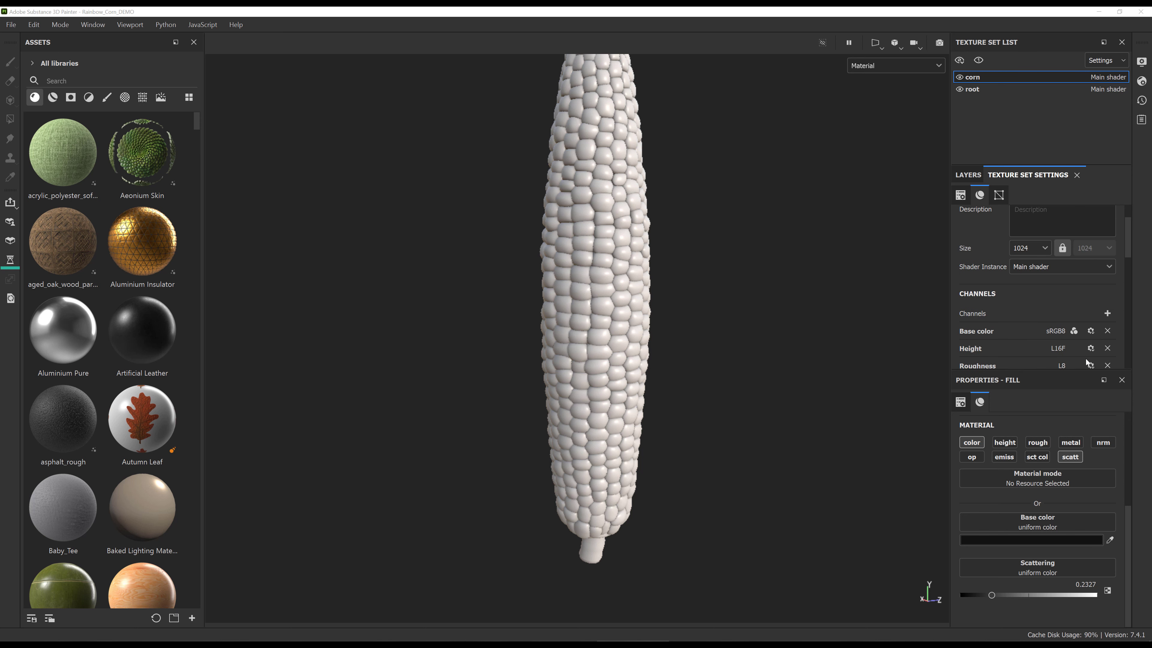
pyautogui.click(1111, 316)
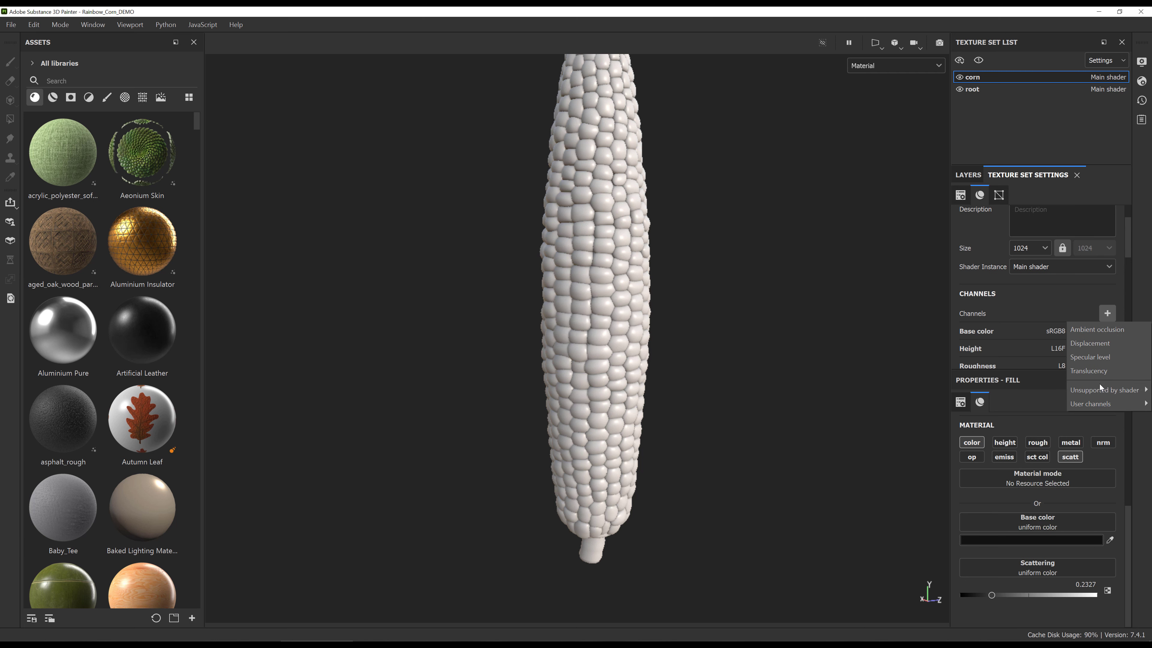
pyautogui.moveTo(1102, 390)
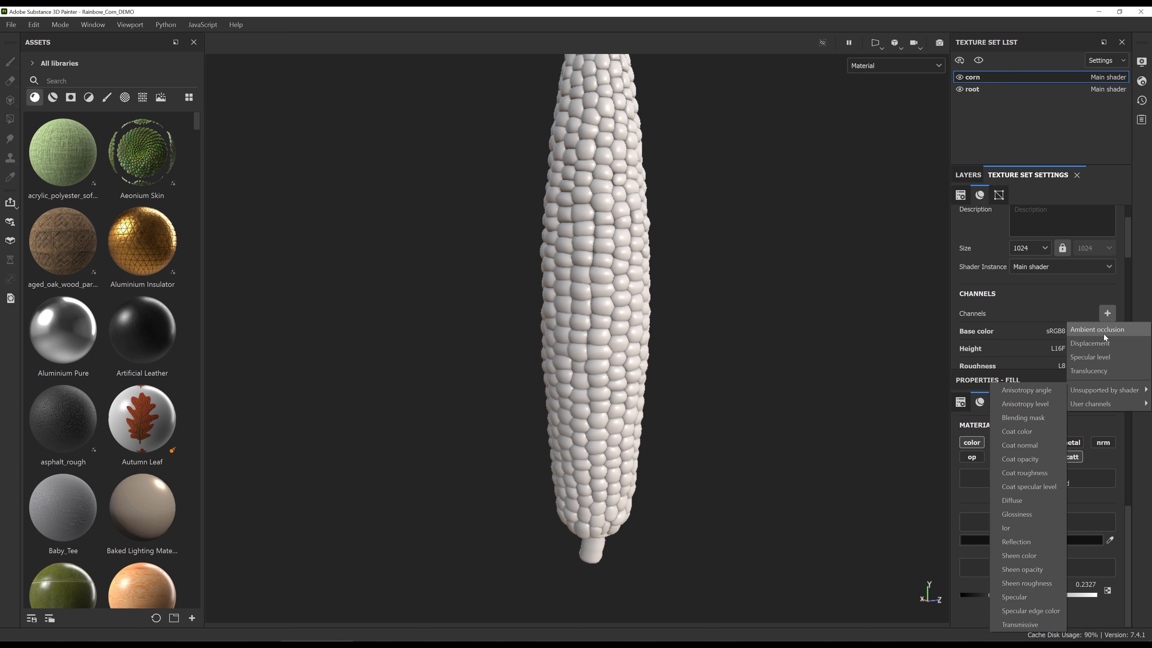
pyautogui.click(1102, 356)
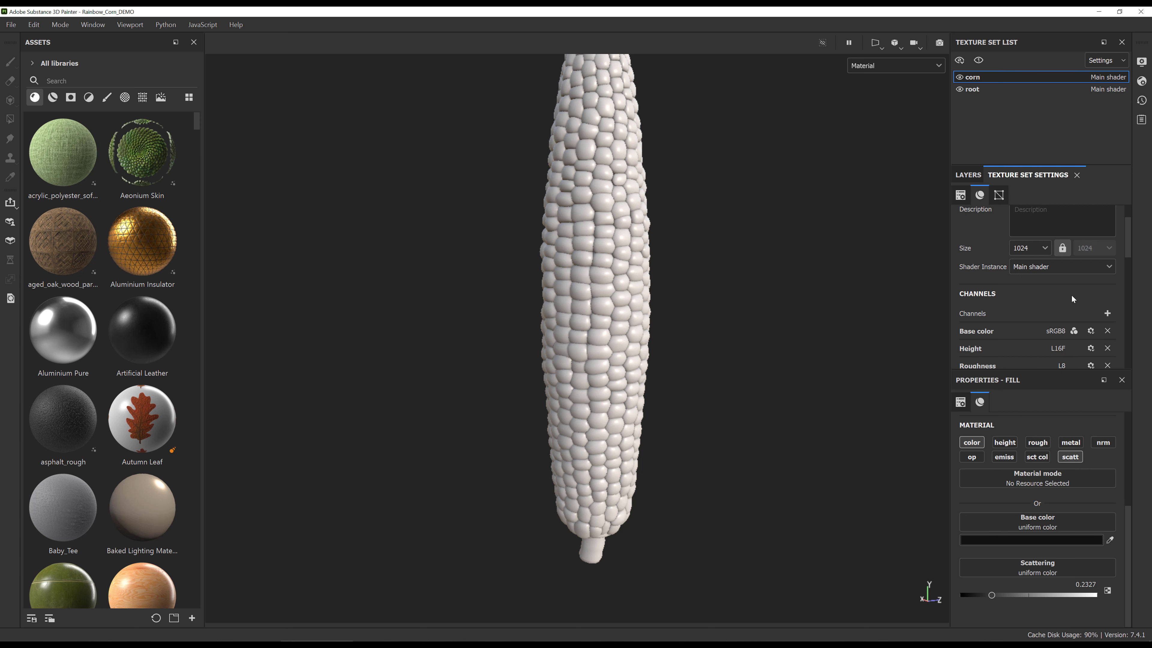
pyautogui.click(1142, 81)
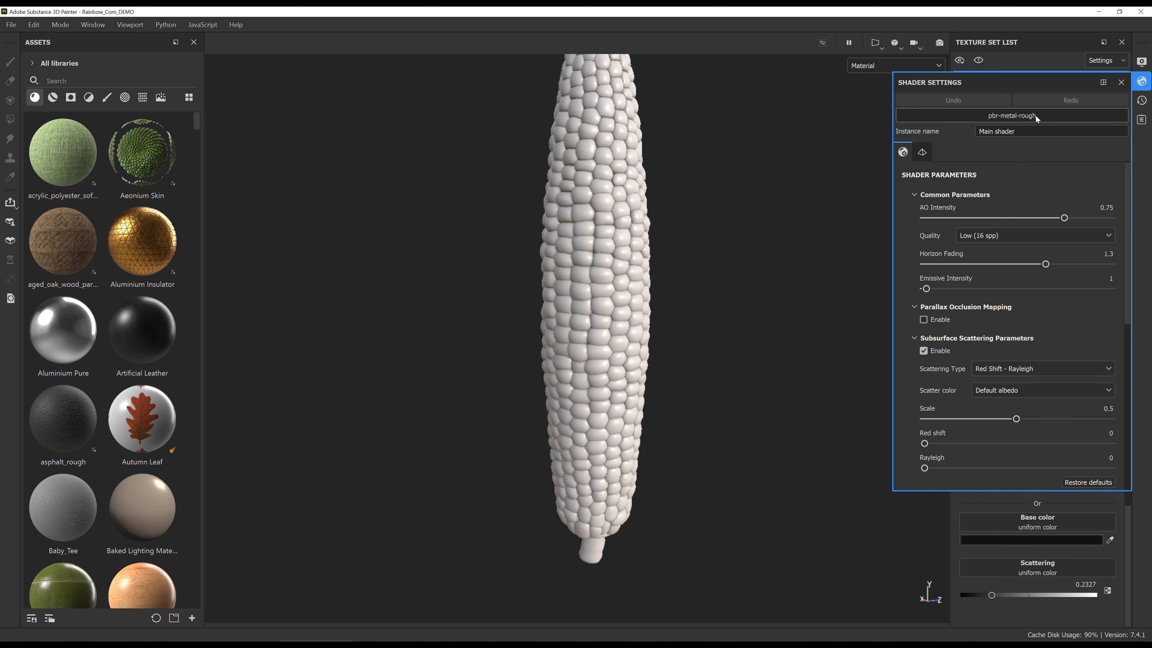
pyautogui.click(1122, 82)
pyautogui.scroll(-5, 1056, 350)
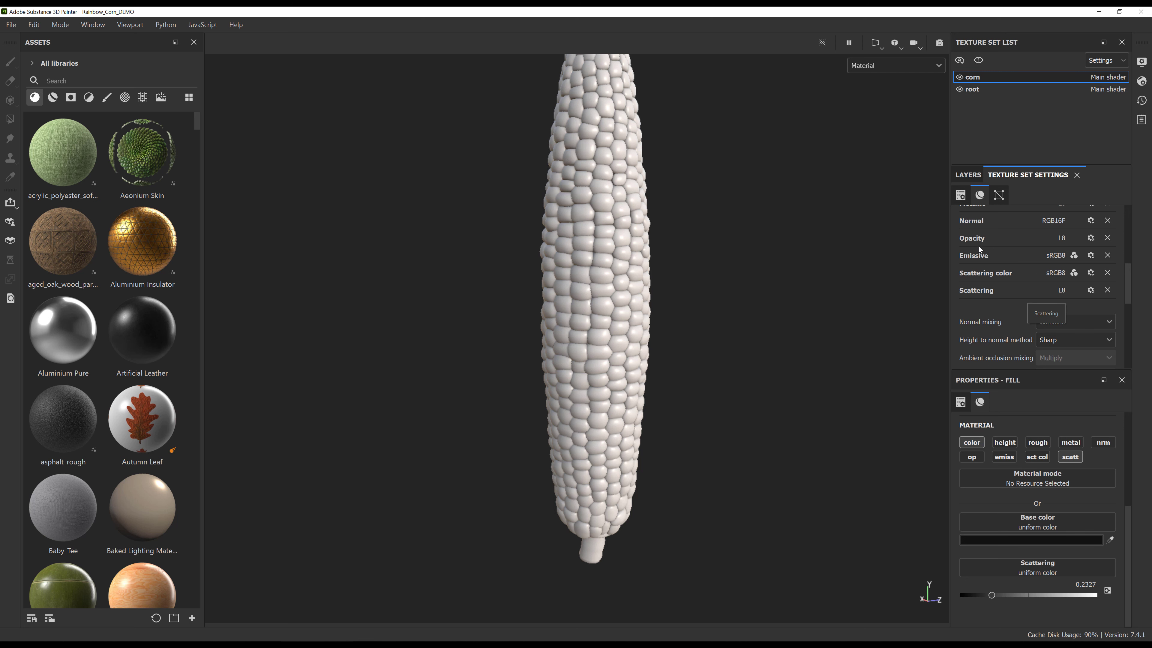
# - Show the Ref layer folder to inspect the finished corn coloring, hide it again, and select the root texture set
pyautogui.click(969, 175)
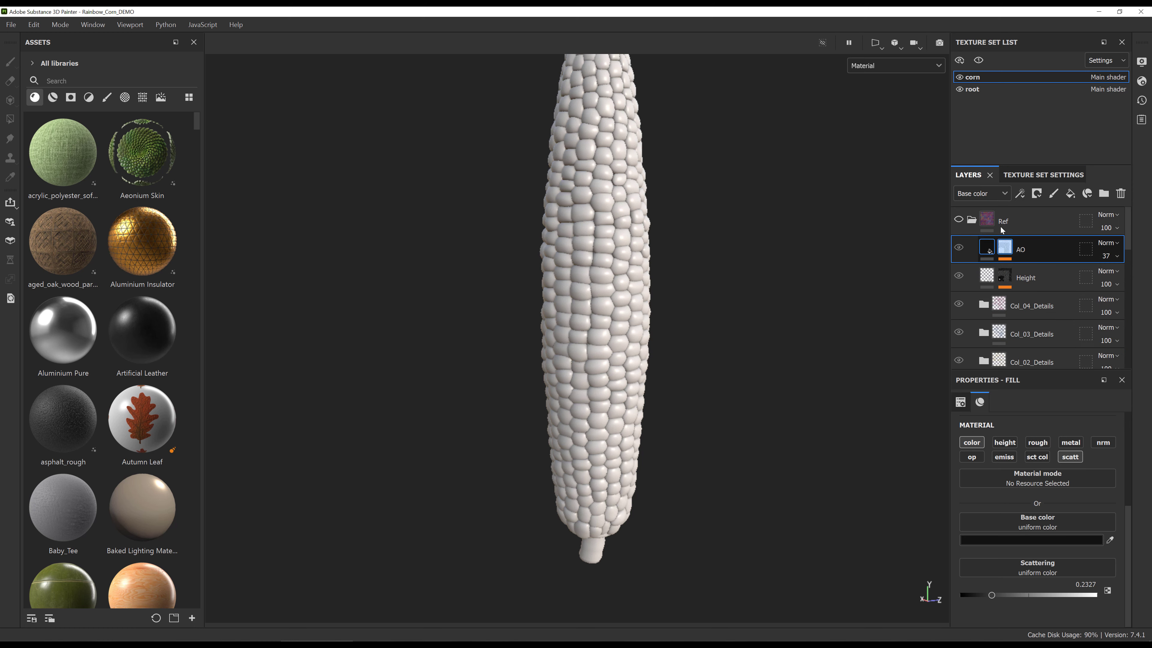
pyautogui.click(959, 221)
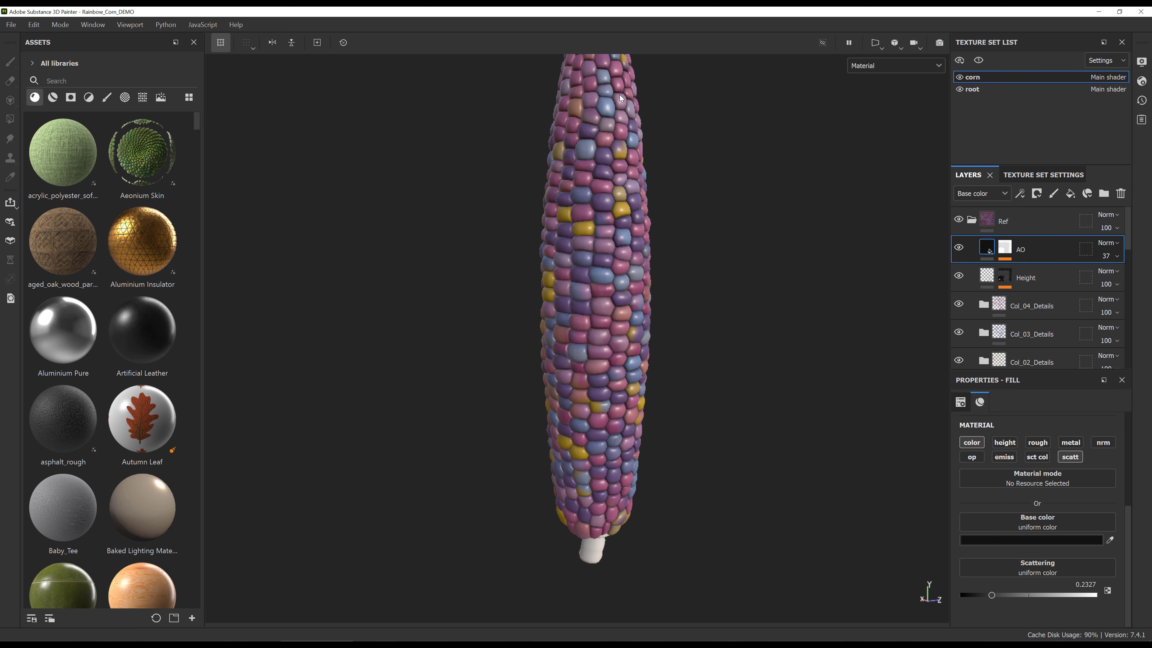
pyautogui.keyDown('alt'); pyautogui.moveTo(628, 159); pyautogui.dragTo(632, 208, button='middle'); pyautogui.keyUp('alt')
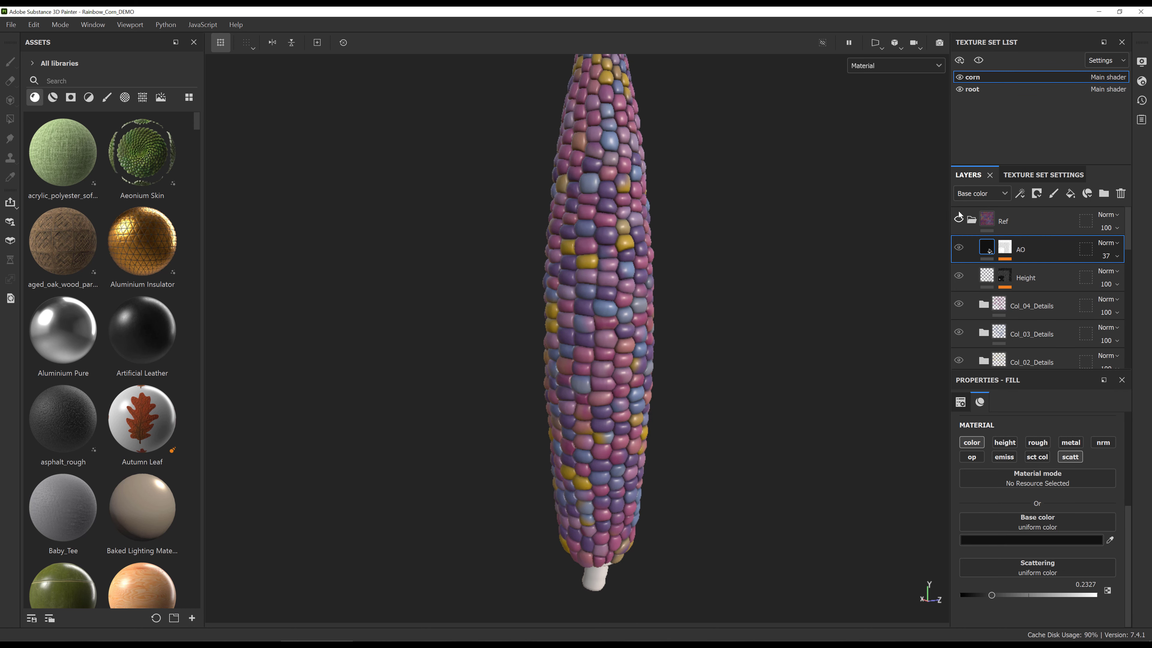
pyautogui.click(958, 219)
pyautogui.click(970, 89)
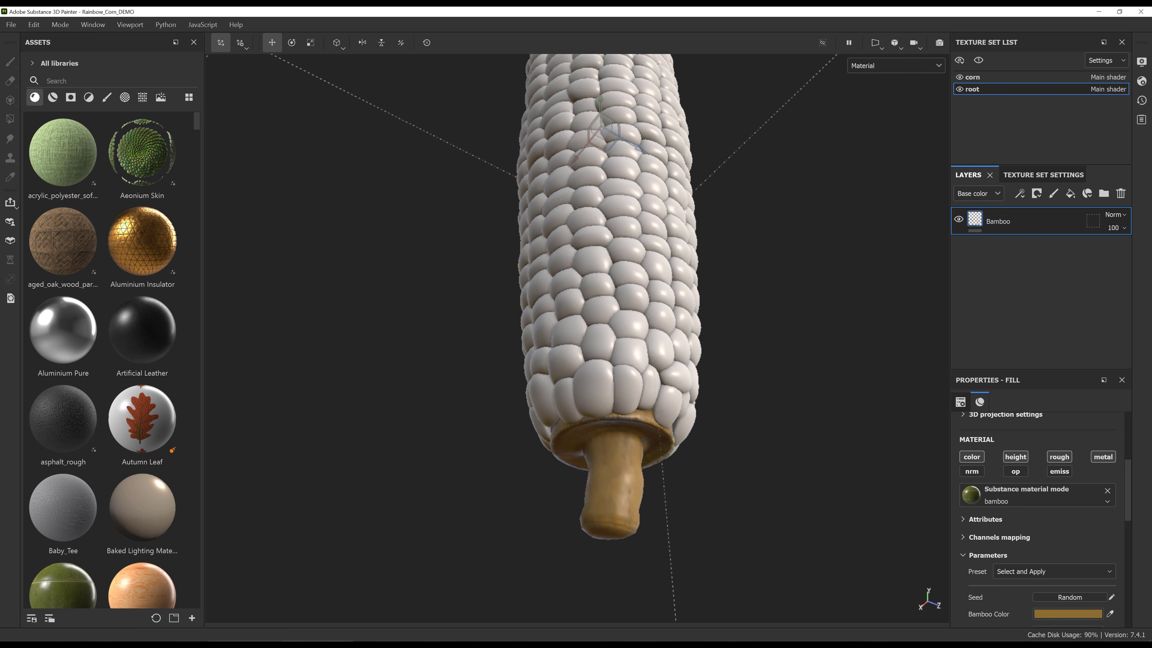
# - Switch to the reference board and examine the photos of rainbow corn, including the close-ups of the kernels
pyautogui.hotkey('alt', 'Tab')
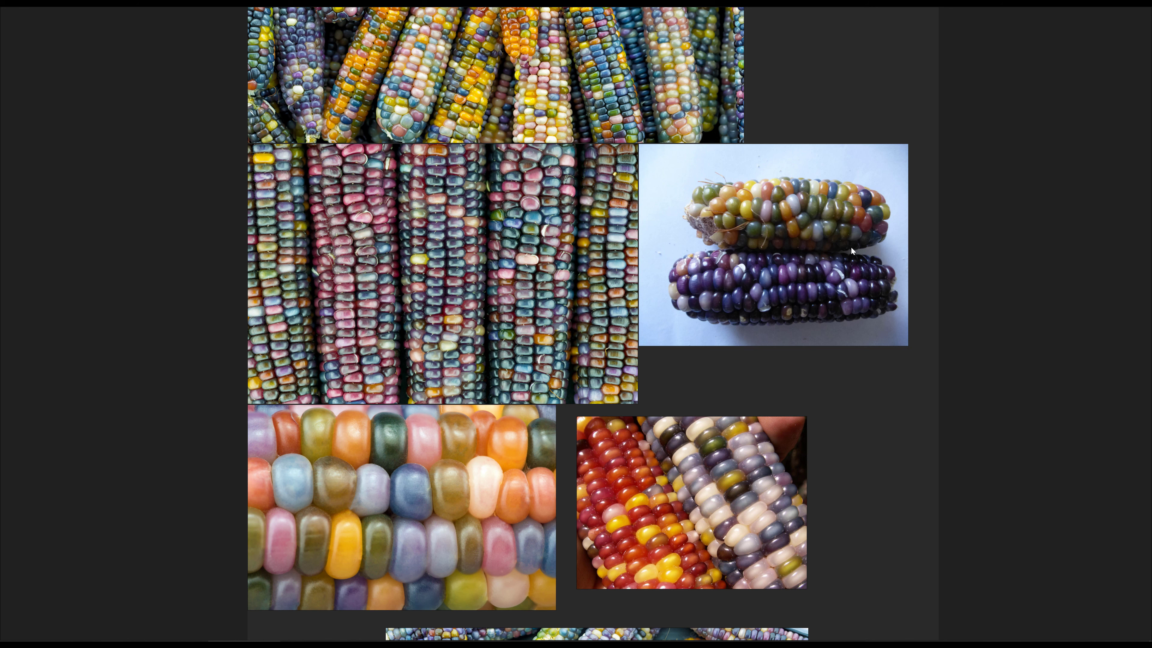
pyautogui.moveTo(525, 292); pyautogui.dragTo(477, 522, button='middle')
pyautogui.scroll(-5, 682, 277)
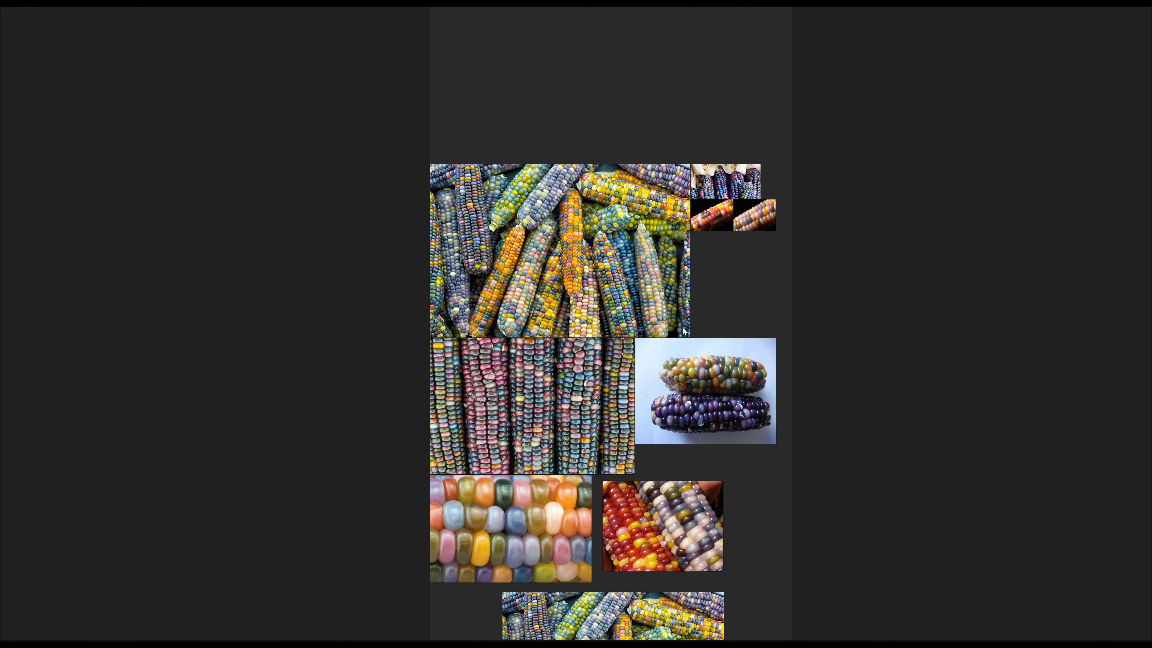
pyautogui.moveTo(752, 185); pyautogui.dragTo(688, 297, button='middle')
pyautogui.scroll(7, 643, 283)
pyautogui.scroll(5, 644, 285)
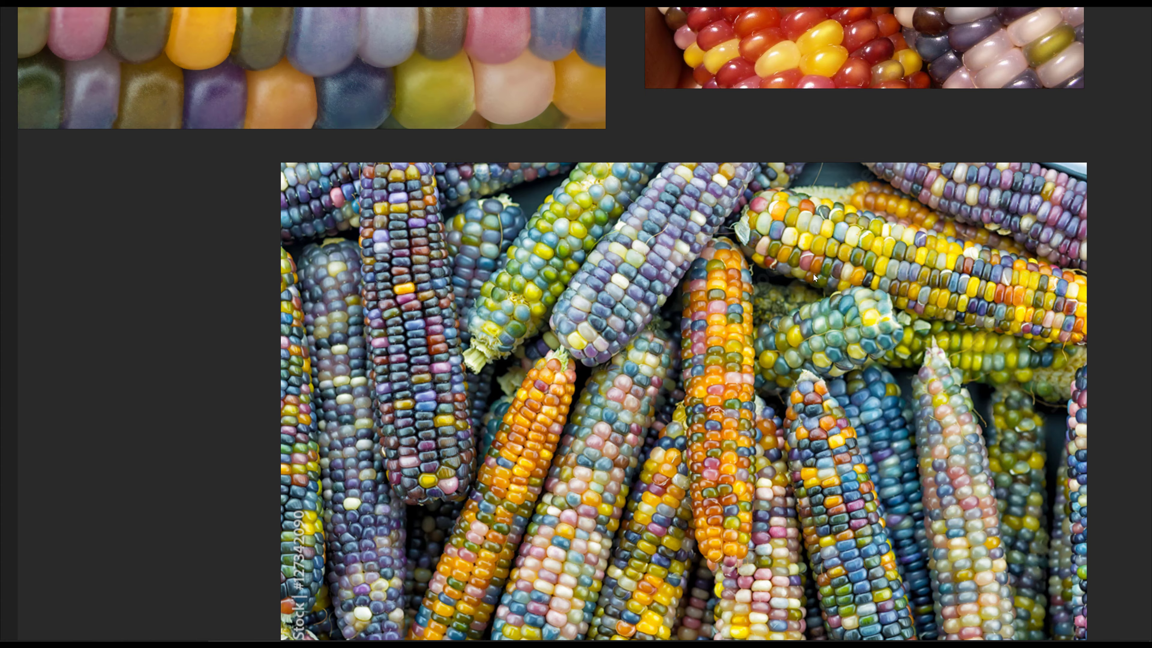
pyautogui.moveTo(814, 274); pyautogui.dragTo(757, 520, button='middle')
pyautogui.scroll(-5, 774, 64)
pyautogui.scroll(-3, 774, 67)
pyautogui.moveTo(775, 67); pyautogui.dragTo(690, 492, button='middle')
pyautogui.moveTo(644, 331); pyautogui.dragTo(552, 286, button='middle')
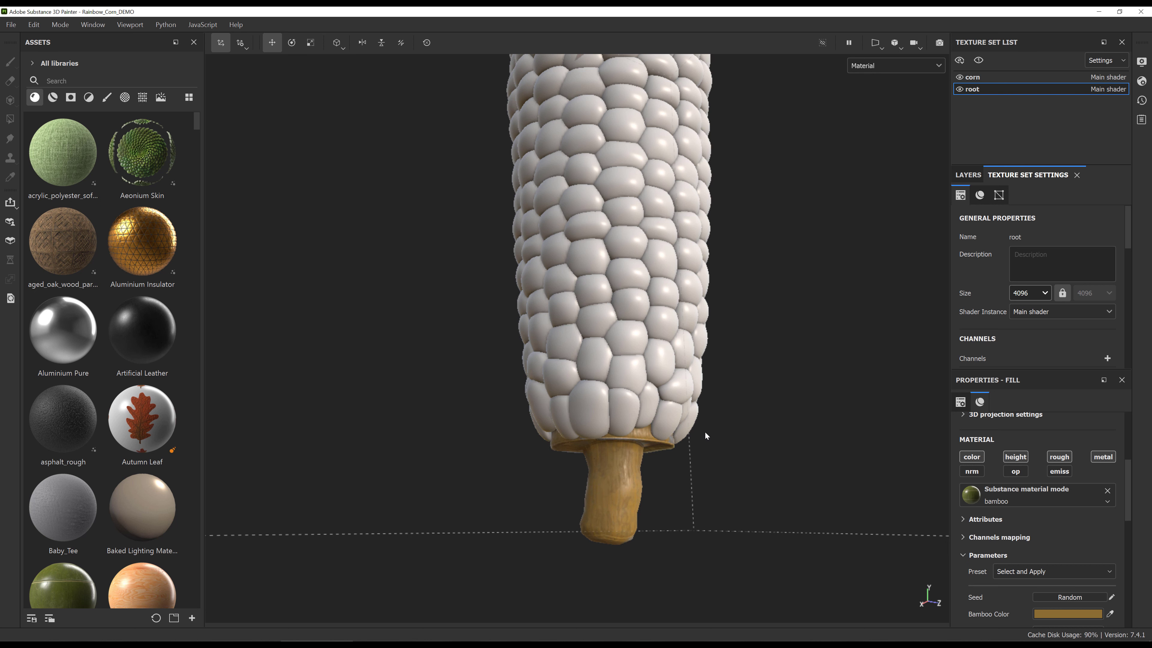
# - Inspect the root's bamboo material and open the Bamboo asset's web player on the Substance 3D Assets site
pyautogui.keyDown('alt'); pyautogui.moveTo(705, 435); pyautogui.dragTo(700, 419); pyautogui.keyUp('alt')
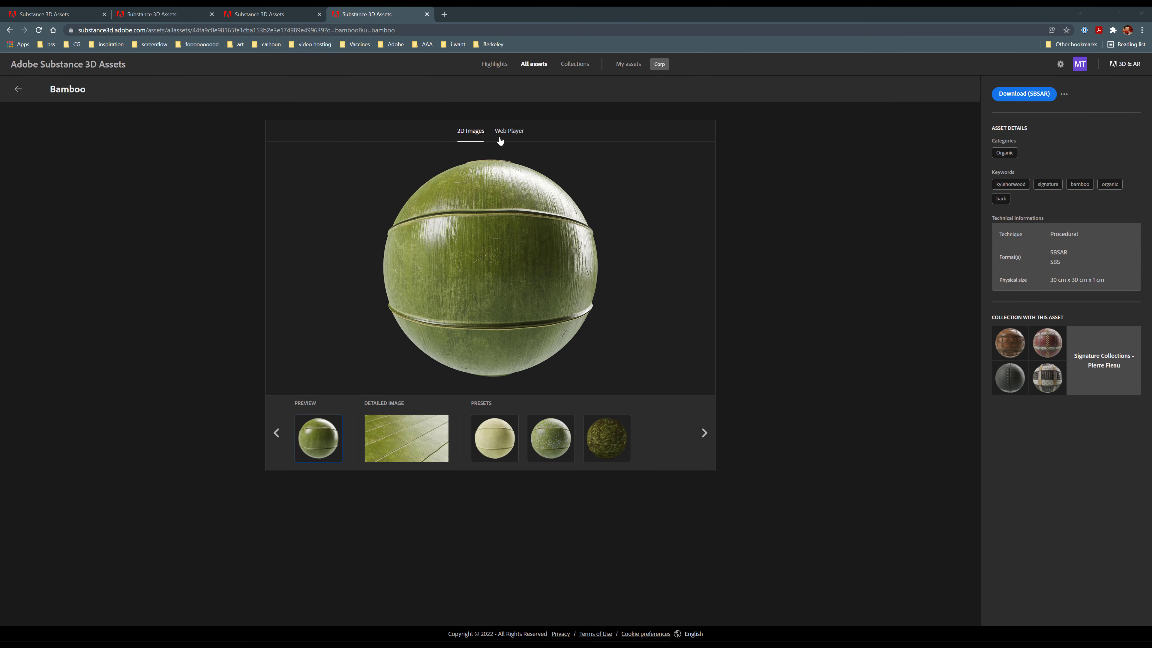
pyautogui.click(506, 131)
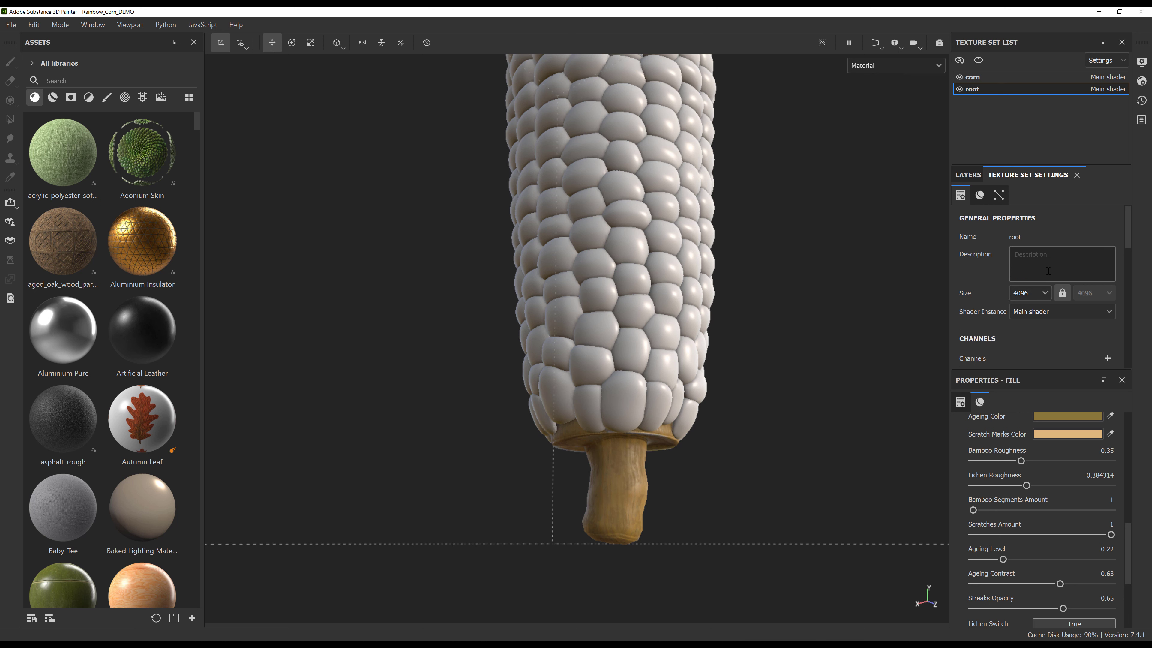
# - Set the root texture set's size to 1024, reselect the corn texture set and bring the whole cob into view
pyautogui.click(1031, 294)
pyautogui.click(1029, 329)
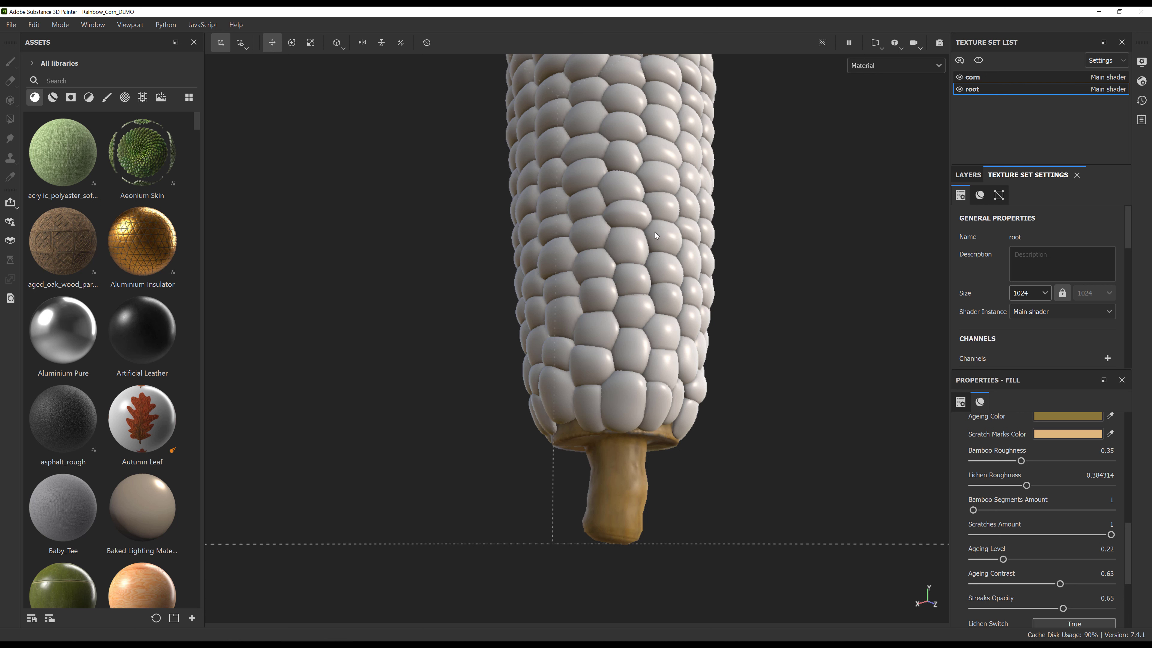
pyautogui.click(993, 80)
pyautogui.keyDown('alt'); pyautogui.moveTo(744, 368); pyautogui.dragTo(724, 439, button='middle'); pyautogui.keyUp('alt')
pyautogui.scroll(-5, 705, 283)
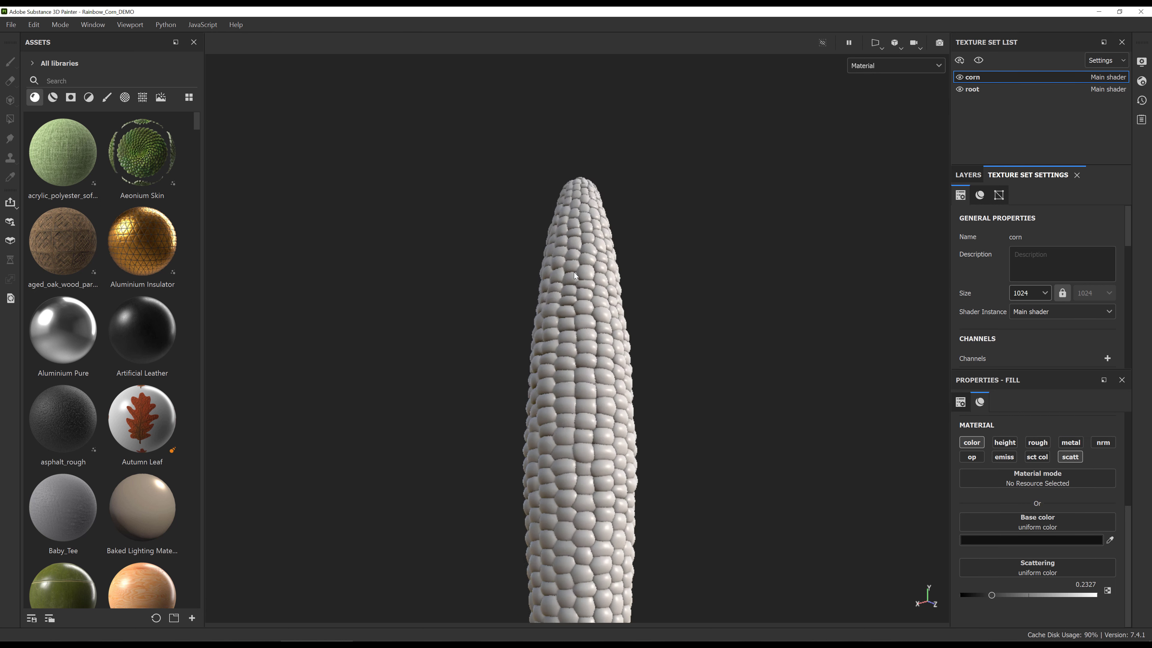
pyautogui.keyDown('alt'); pyautogui.moveTo(598, 288); pyautogui.dragTo(616, 216); pyautogui.keyUp('alt')
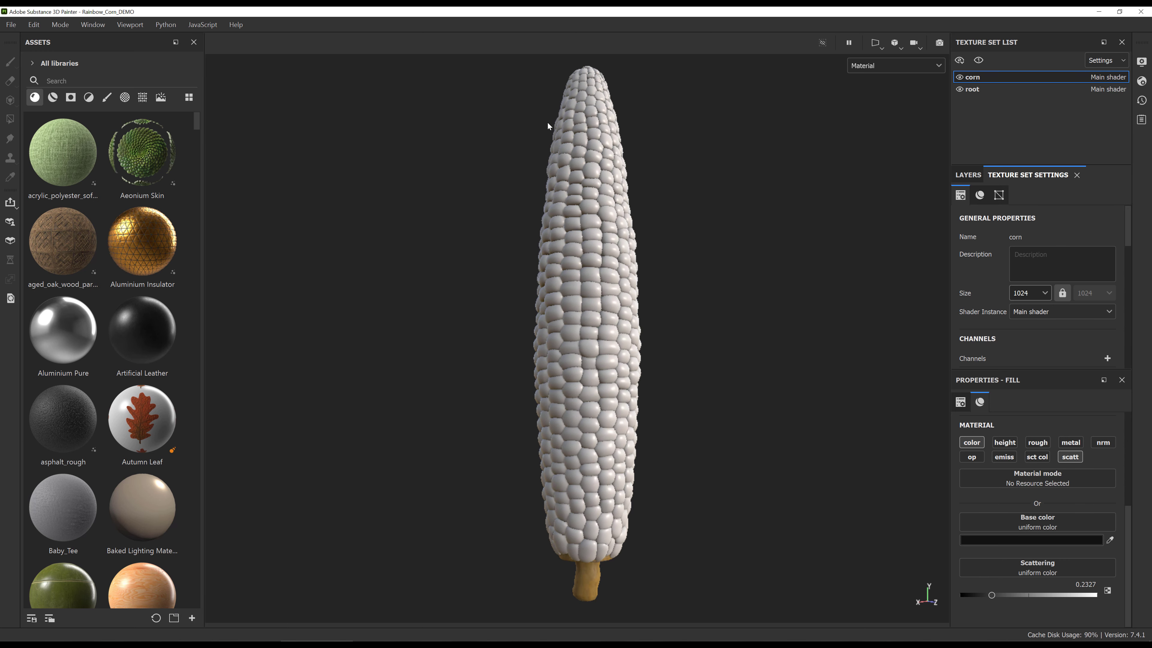
# - Collapse and show the corn's Ref layer folder, and compare its coloring with the rainbow corn photos on the reference board
pyautogui.click(968, 176)
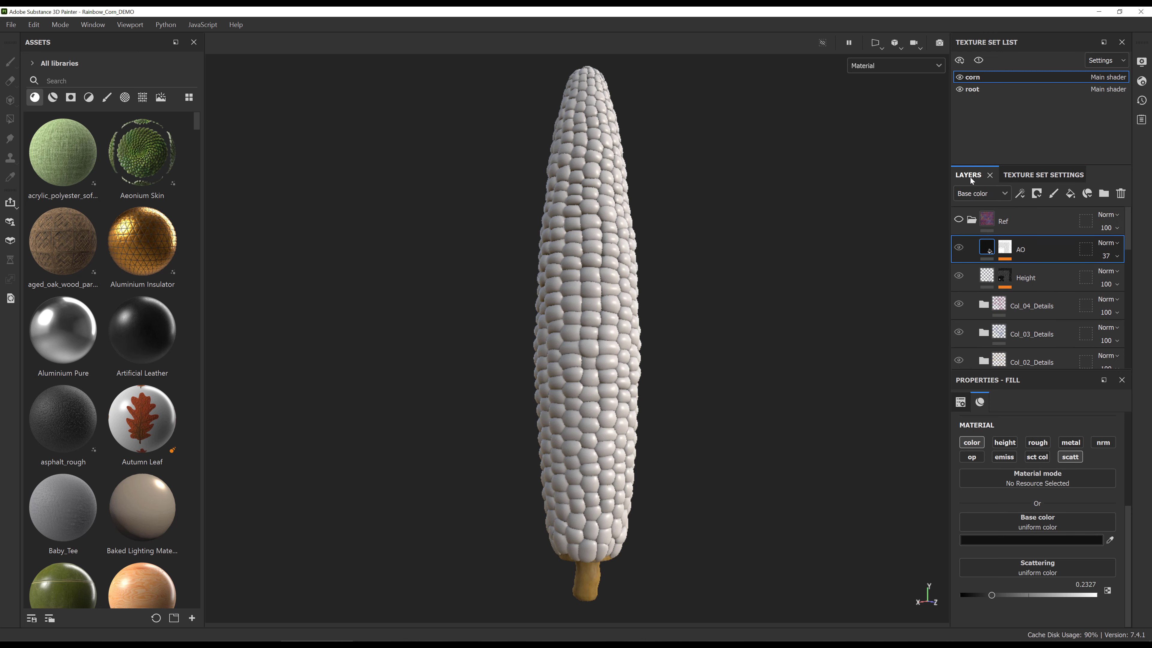
pyautogui.click(971, 220)
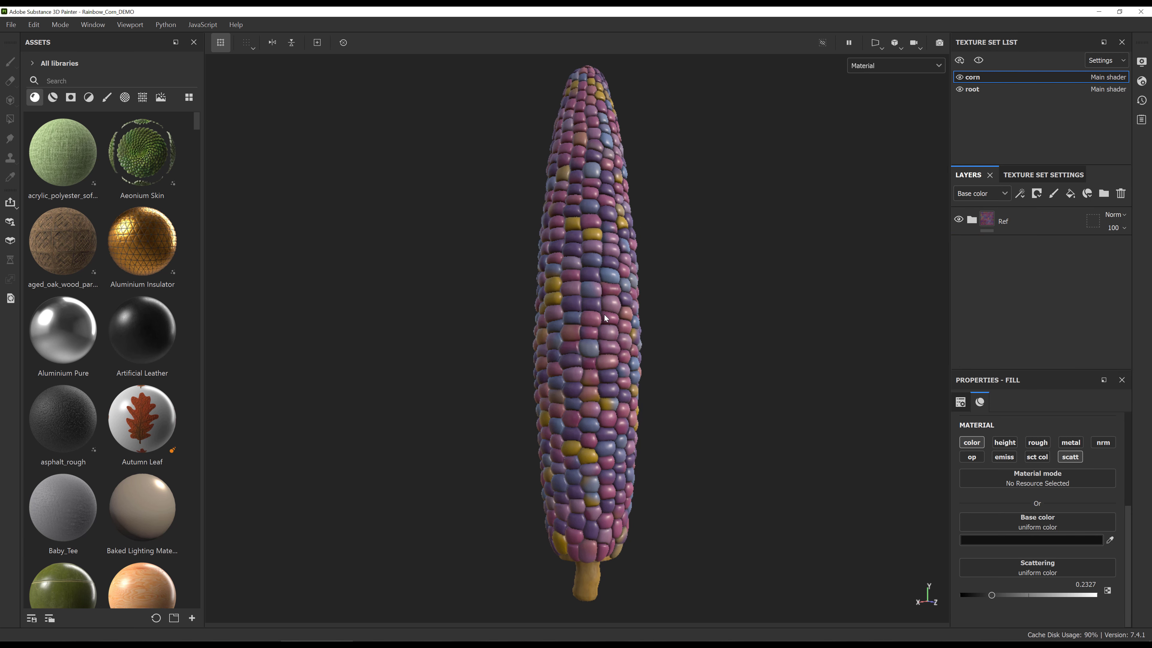
pyautogui.hotkey('alt', 'Tab')
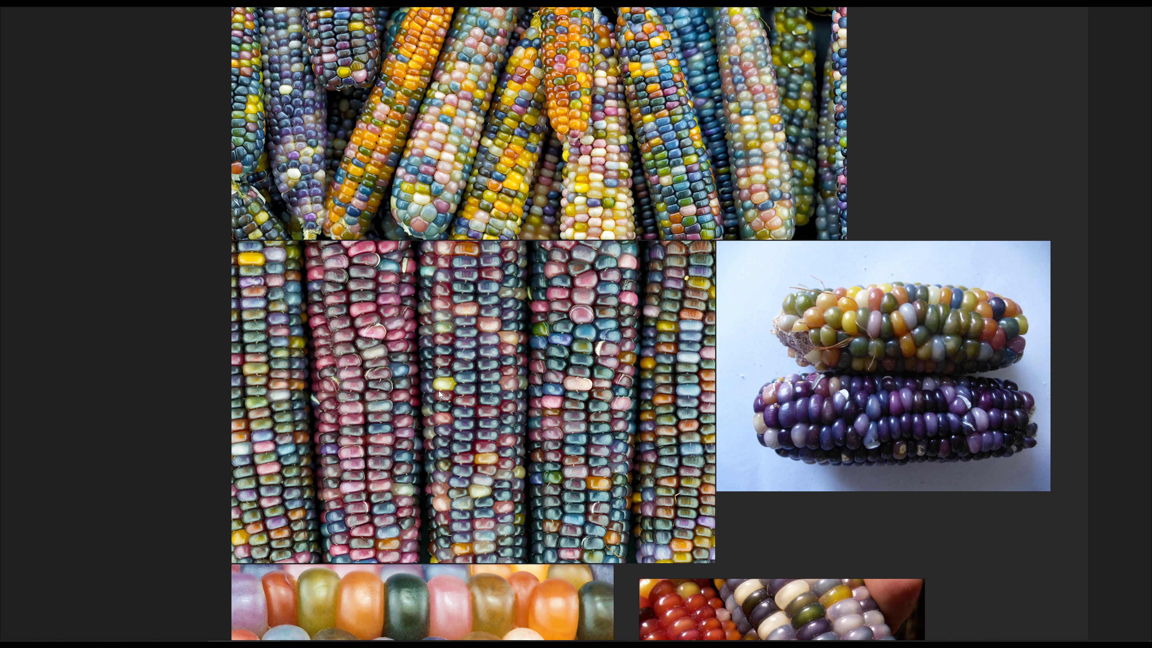
pyautogui.moveTo(549, 217); pyautogui.dragTo(503, 497, button='middle')
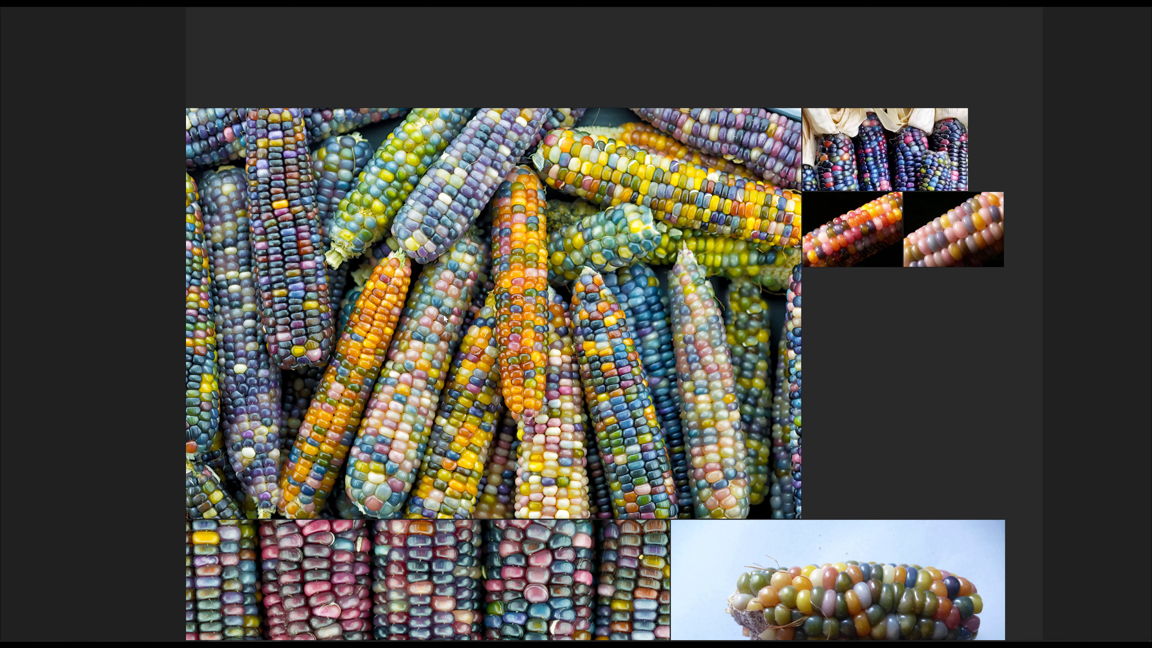
pyautogui.moveTo(531, 275); pyautogui.dragTo(538, 376, button='middle')
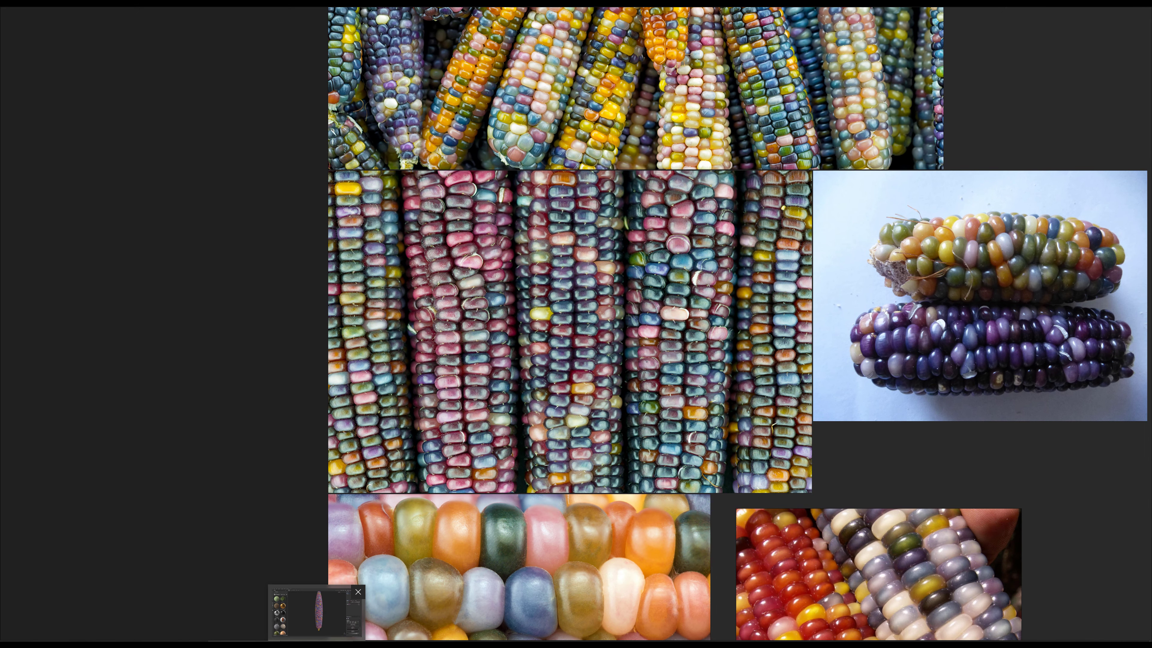
pyautogui.click(317, 645)
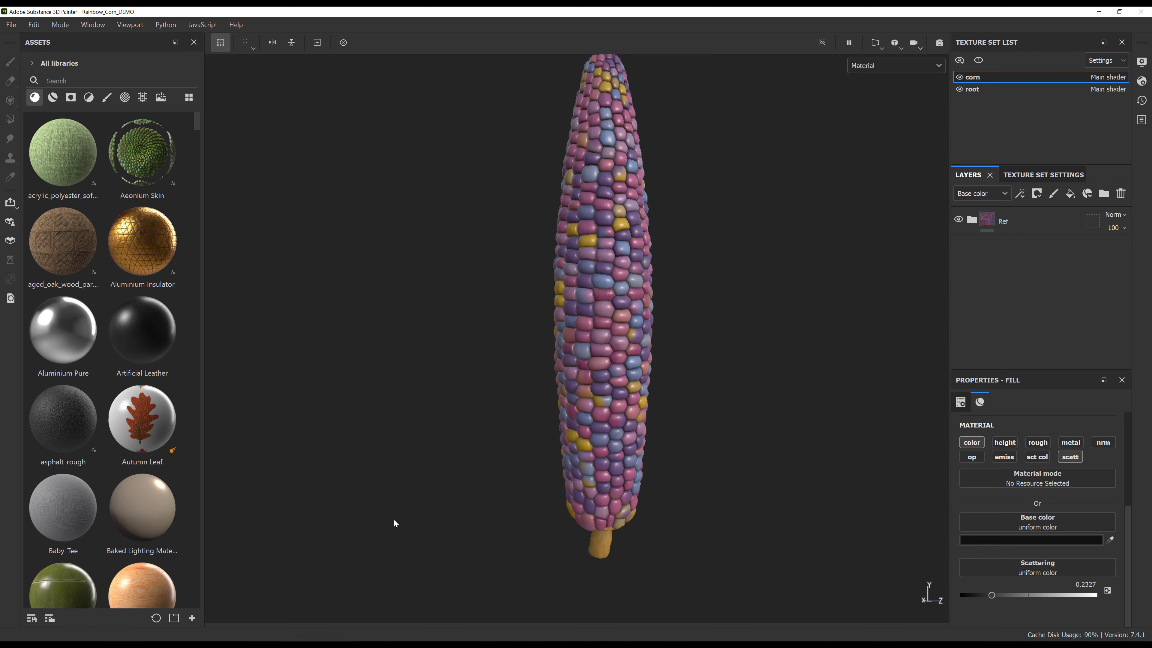
# - Hide the Ref folder and add a new fill layer above it in the corn layer stack
pyautogui.click(958, 219)
pyautogui.keyDown('alt'); pyautogui.moveTo(634, 155); pyautogui.dragTo(635, 230, button='middle'); pyautogui.keyUp('alt')
pyautogui.keyDown('alt'); pyautogui.moveTo(635, 230); pyautogui.dragTo(785, 255); pyautogui.keyUp('alt')
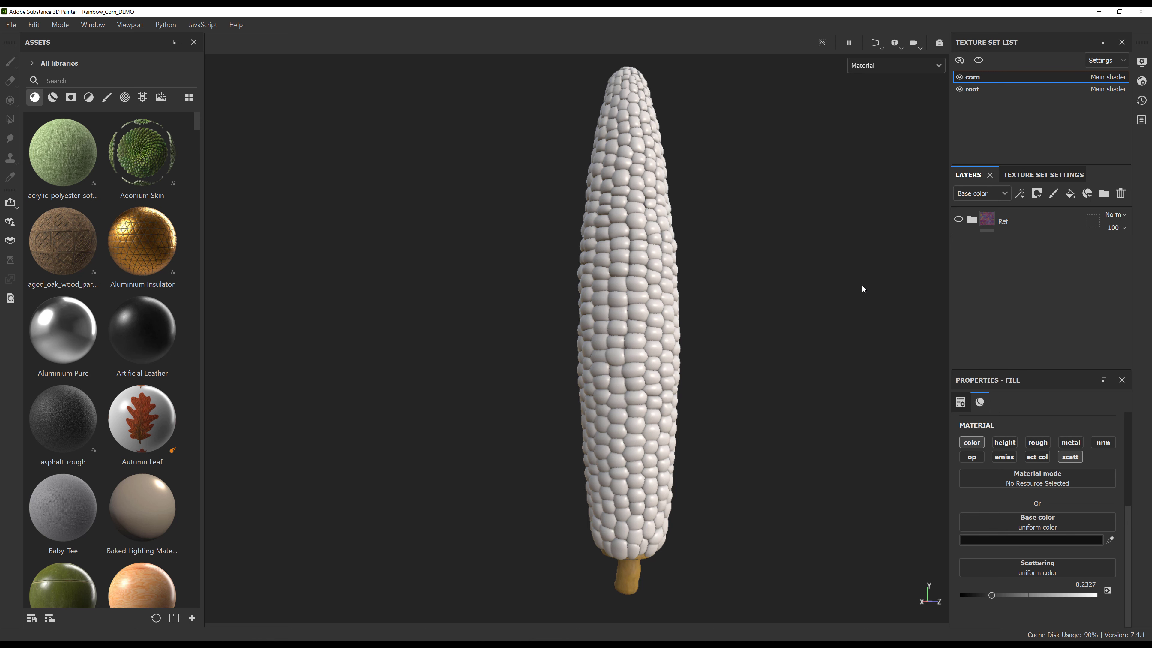
pyautogui.click(1041, 219)
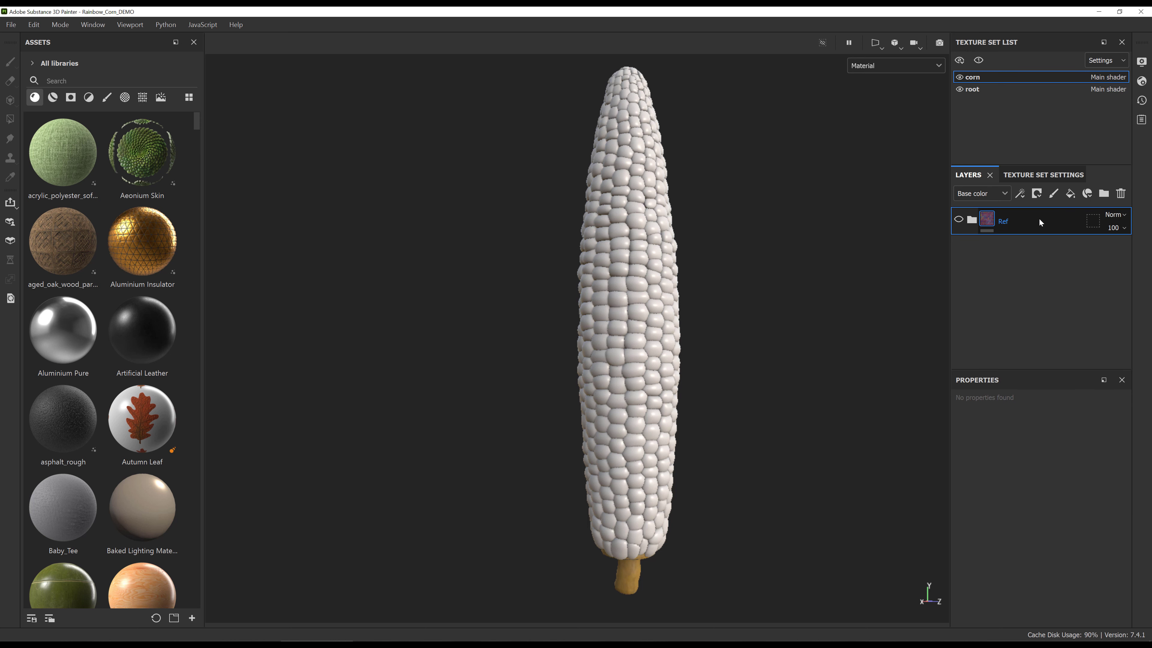
pyautogui.click(1070, 194)
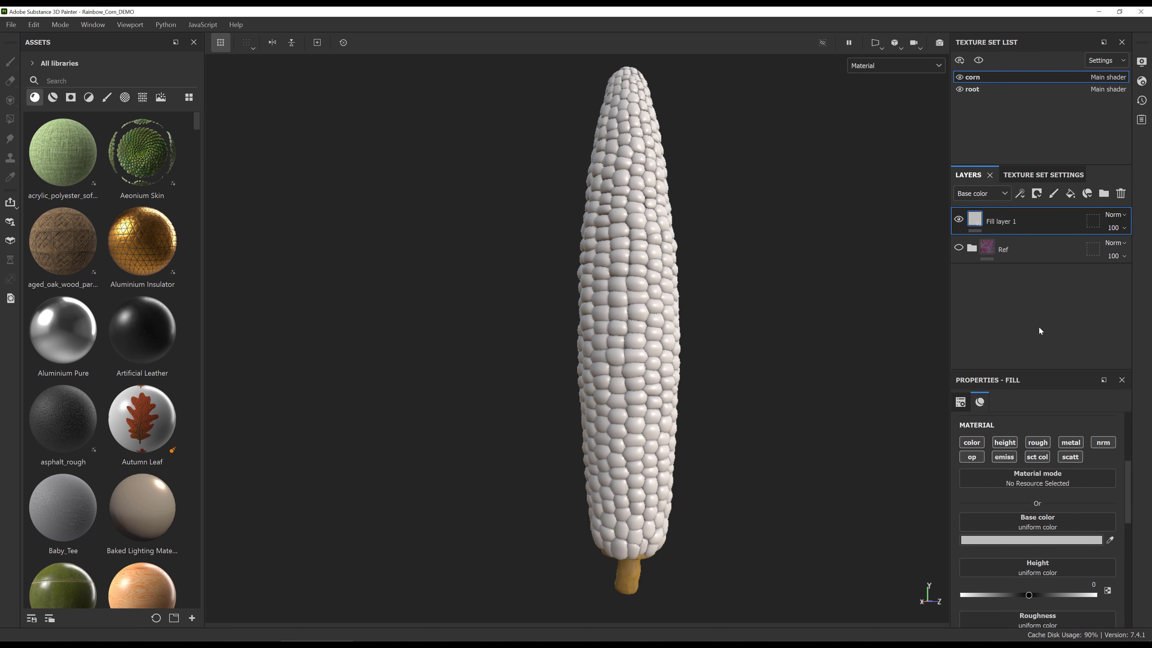
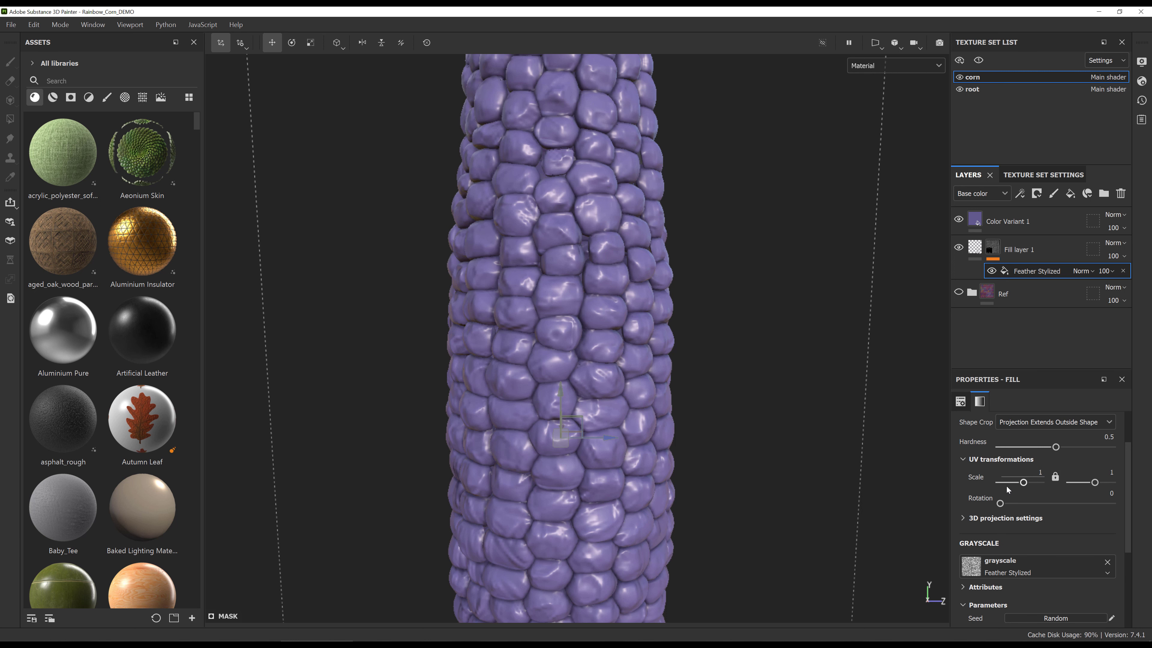
# - Set the first UV scale value of the Feather Stylized fill in Fill layer 1's mask to 5
pyautogui.click(1036, 469)
pyautogui.write('5')
pyautogui.press('Return')
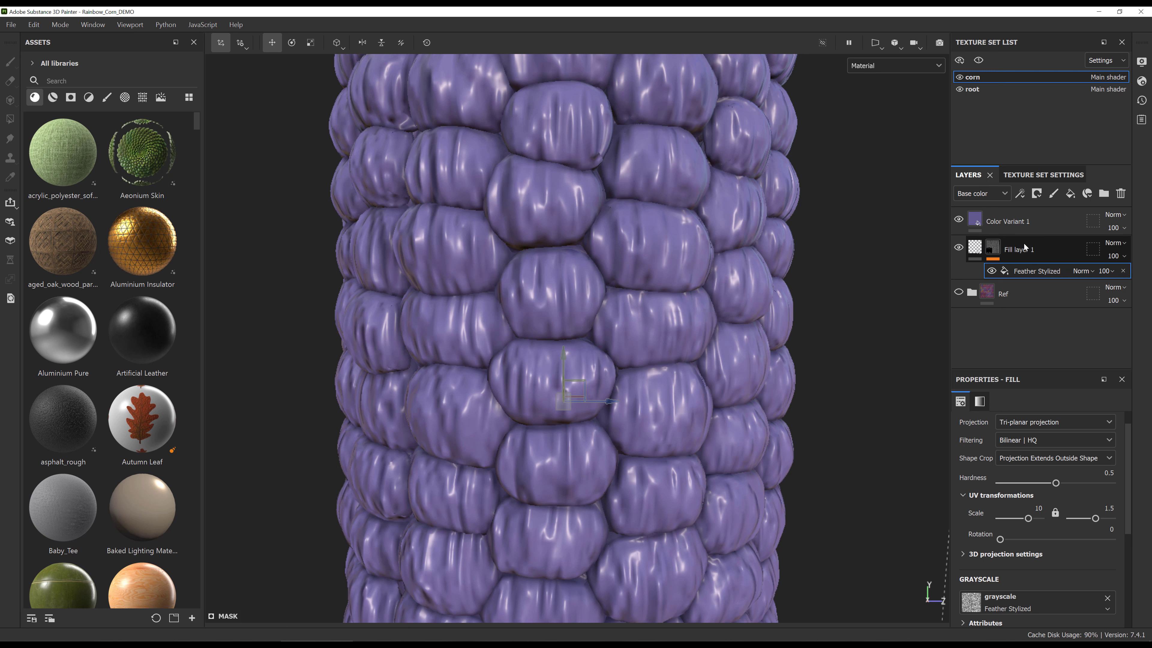
# - Rename Fill layer 1 as Bump
pyautogui.doubleClick(1028, 249)
pyautogui.write('Bump')
pyautogui.press('Return')
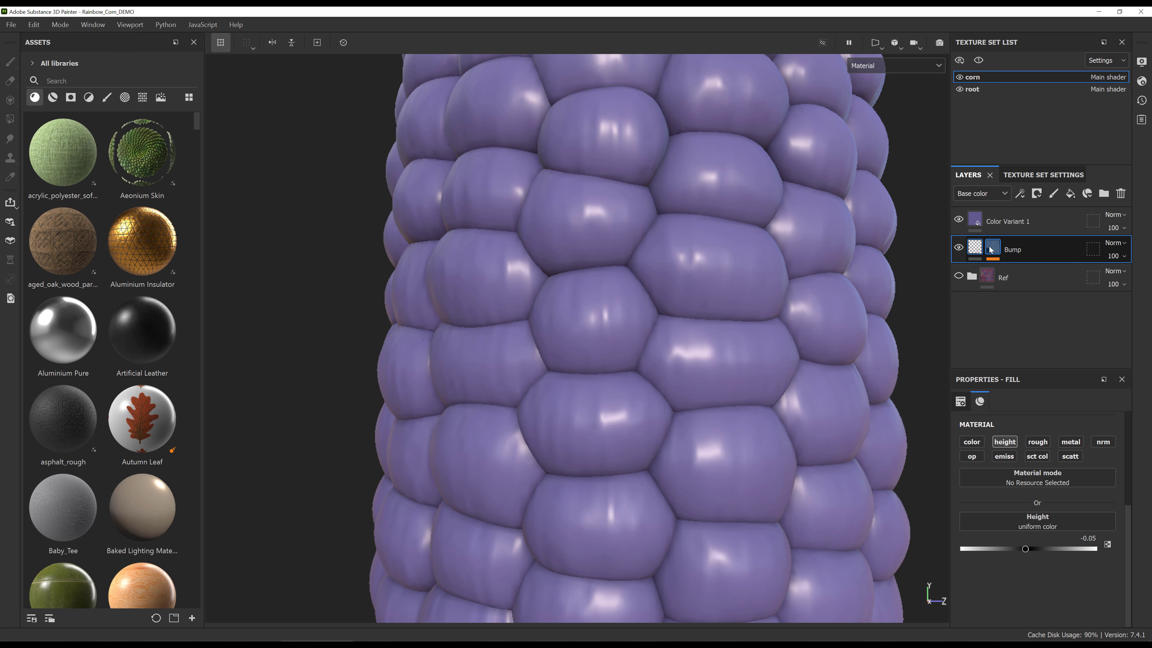
# - Add a Blur filter above the Feather Stylized fill in the Bump layer's mask
pyautogui.click(1014, 271)
pyautogui.keyDown('alt'); pyautogui.moveTo(698, 438); pyautogui.dragTo(635, 430); pyautogui.keyUp('alt')
pyautogui.keyDown('alt'); pyautogui.moveTo(635, 430); pyautogui.dragTo(912, 424, button='right'); pyautogui.keyUp('alt')
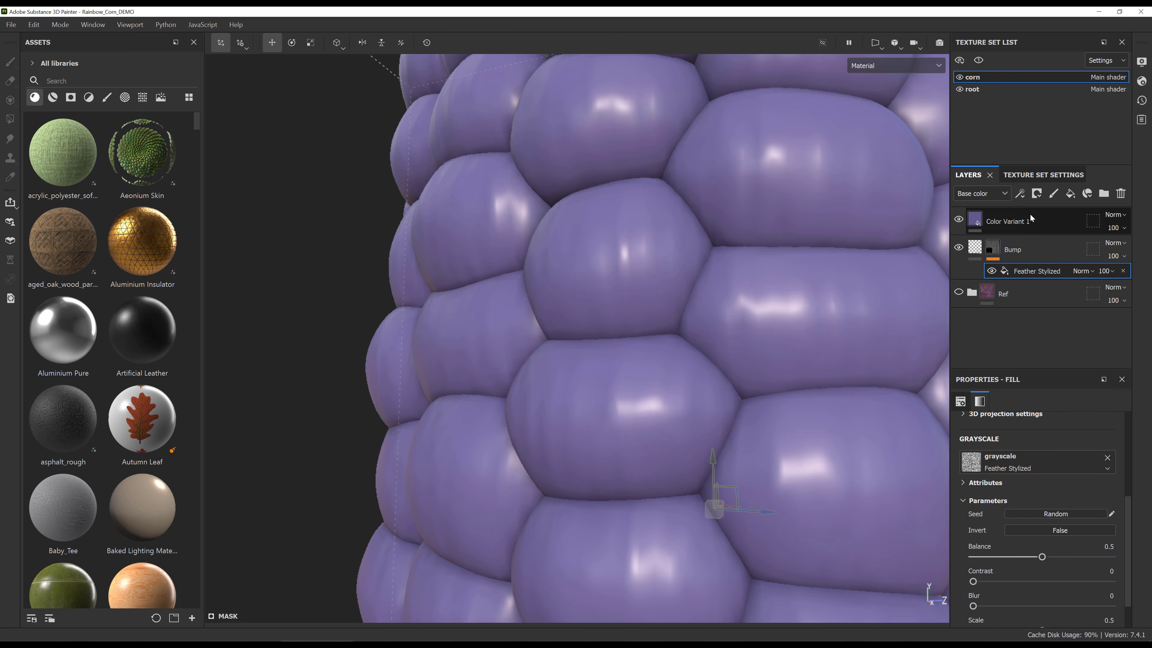
pyautogui.click(1022, 197)
pyautogui.click(1042, 280)
pyautogui.click(1029, 423)
pyautogui.click(1027, 436)
pyautogui.write('blur')
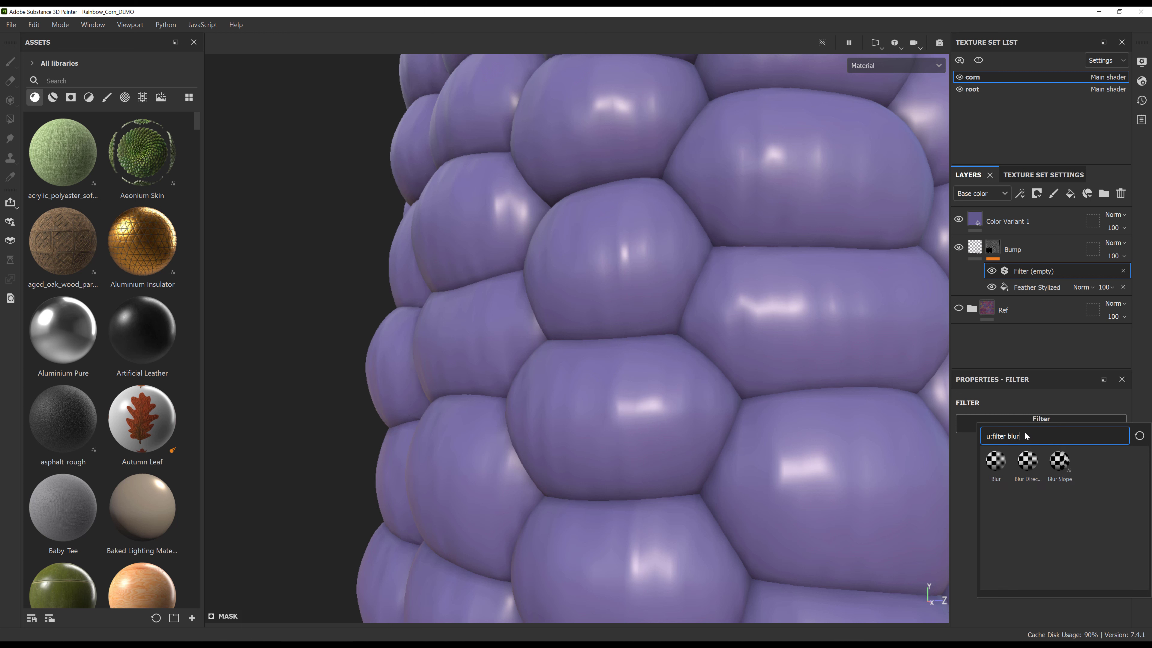
pyautogui.click(995, 460)
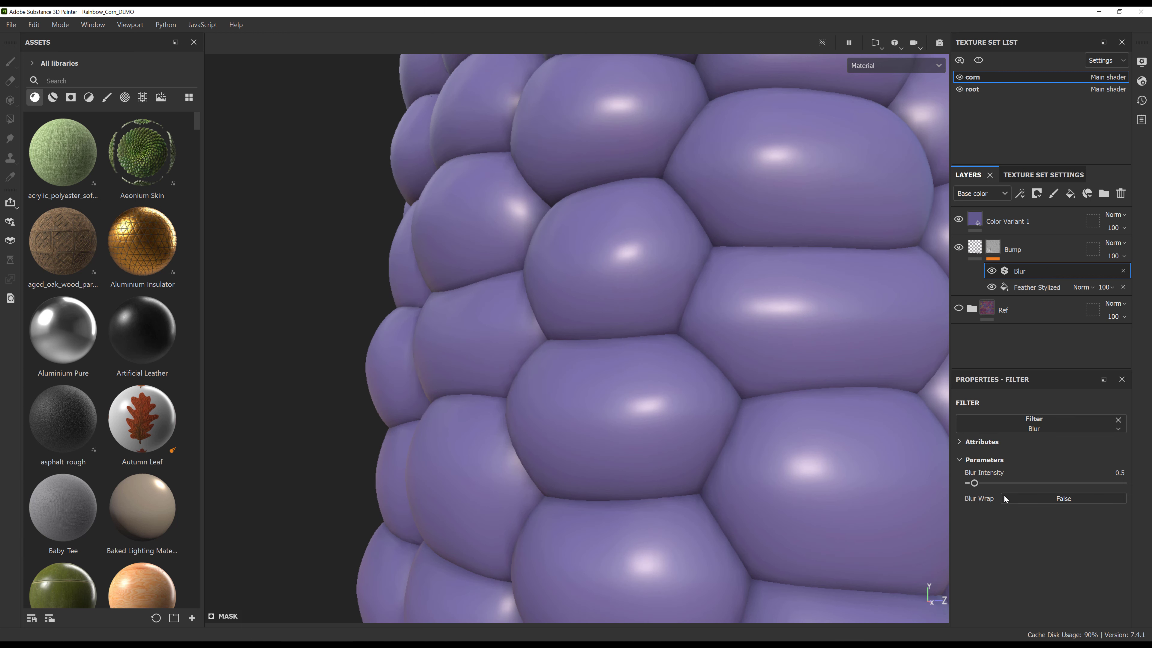
# - Set the Blur filter's intensity to 0.02 and inspect the softened bump on the kernels
pyautogui.click(1126, 473)
pyautogui.write('0')
pyautogui.press('Return')
pyautogui.write('.02')
pyautogui.press('Return')
pyautogui.keyDown('alt'); pyautogui.moveTo(554, 222); pyautogui.dragTo(778, 218); pyautogui.keyUp('alt')
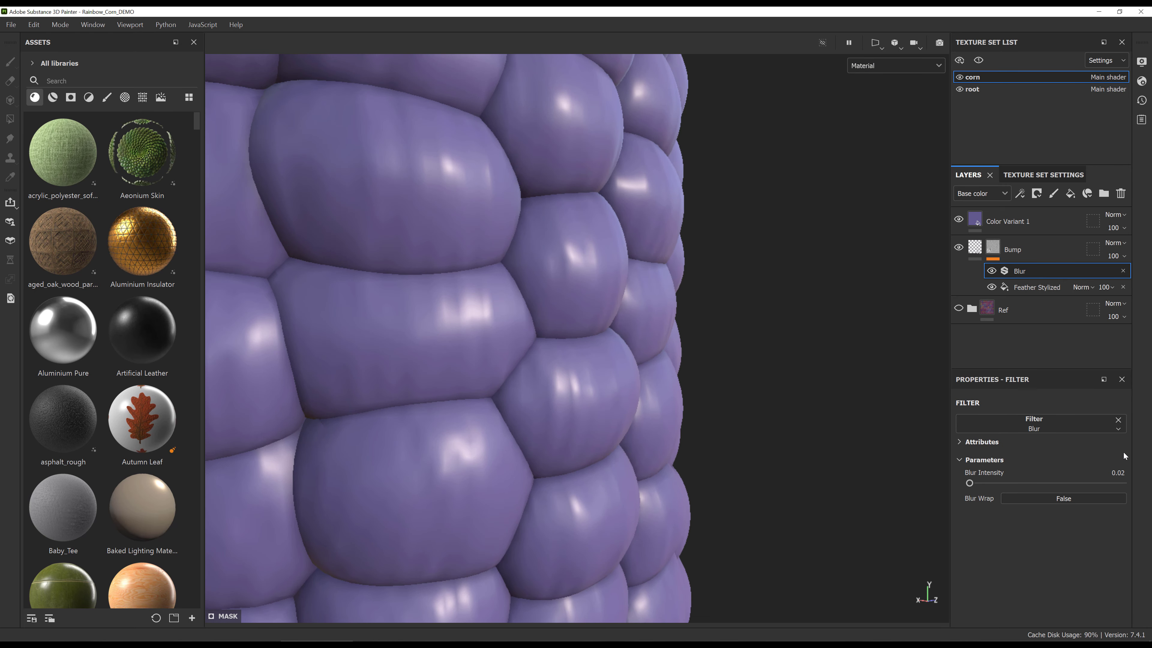
# - Set the Blur filter's intensity in the Bump layer's mask to 0.05 and inspect the corn
pyautogui.click(1118, 473)
pyautogui.write('.05')
pyautogui.press('Return')
pyautogui.keyDown('alt'); pyautogui.moveTo(394, 265); pyautogui.dragTo(633, 322); pyautogui.keyUp('alt')
pyautogui.keyDown('alt'); pyautogui.moveTo(634, 323); pyautogui.dragTo(689, 449, button='right'); pyautogui.keyUp('alt')
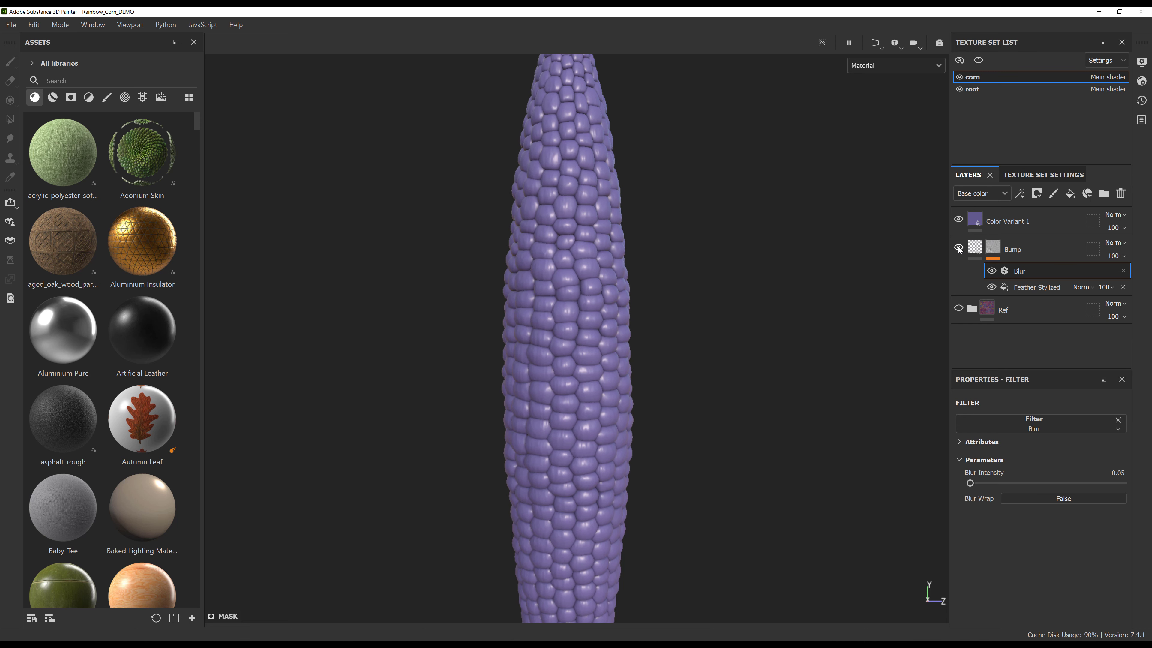
# - Toggle the Bump layer's visibility to check its effect across the whole corn cob
pyautogui.click(959, 248)
pyautogui.keyDown('alt'); pyautogui.moveTo(524, 257); pyautogui.dragTo(537, 257, button='right'); pyautogui.keyUp('alt')
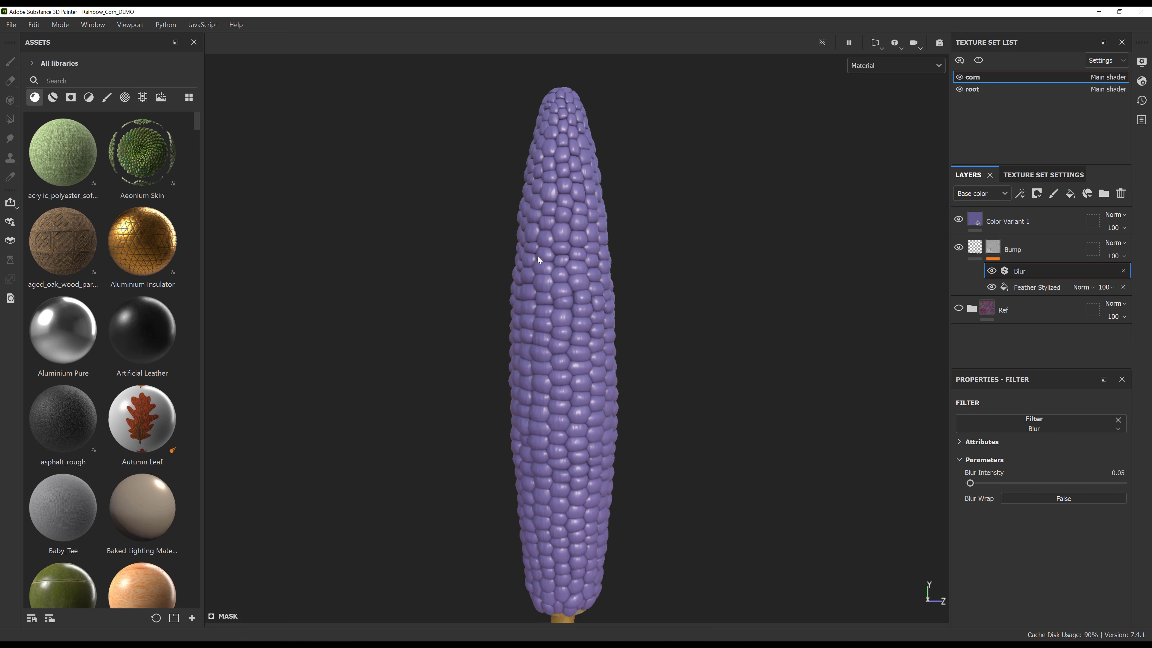
pyautogui.keyDown('alt'); pyautogui.moveTo(566, 223); pyautogui.dragTo(620, 224, button='middle'); pyautogui.keyUp('alt')
pyautogui.keyDown('alt'); pyautogui.moveTo(621, 224); pyautogui.dragTo(595, 222, button='right'); pyautogui.keyUp('alt')
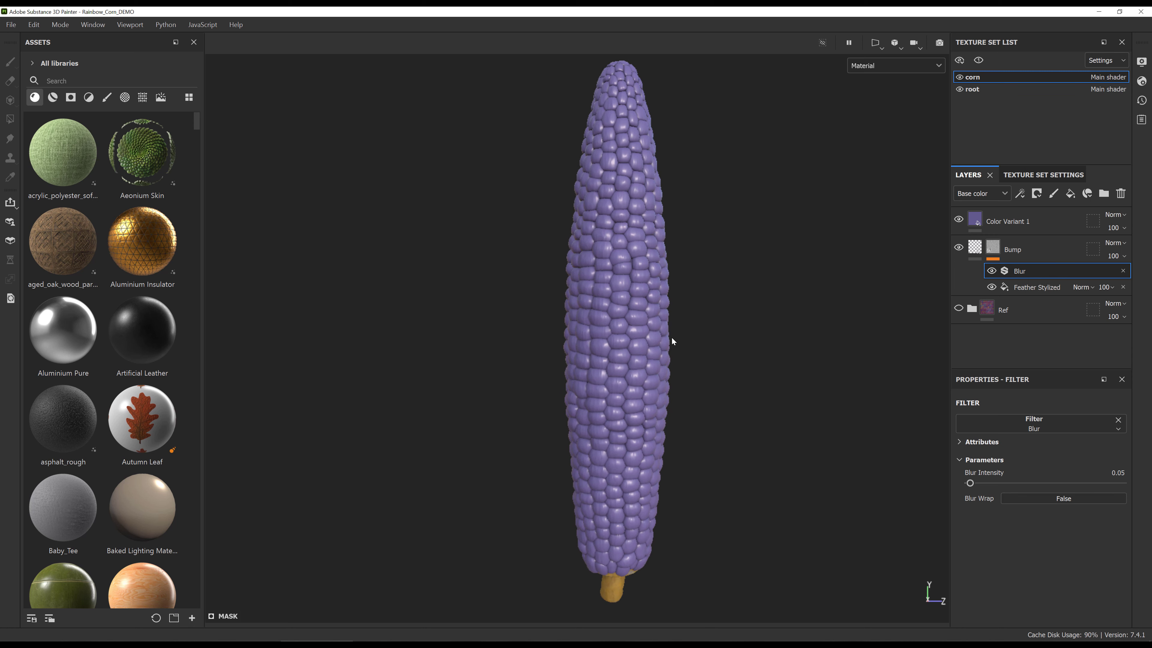
# - Add a black mask with a fill effect to the Color Variant 1 layer
pyautogui.click(1012, 222)
pyautogui.moveTo(699, 296)
pyautogui.keyDown('alt'); pyautogui.mouseDown(button='middle')
pyautogui.moveTo(619, 298)
pyautogui.moveTo(650, 277)
pyautogui.moveTo(745, 278)
pyautogui.moveTo(745, 298)
pyautogui.mouseUp(button='middle'); pyautogui.keyUp('alt')
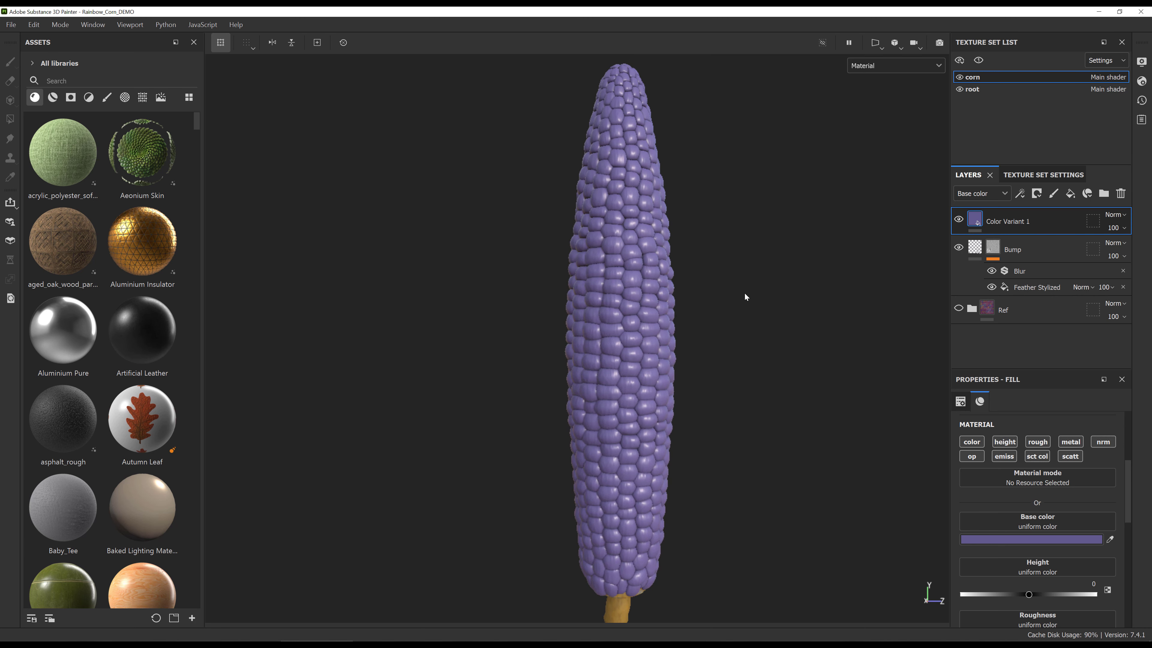
pyautogui.click(1038, 195)
pyautogui.click(1044, 223)
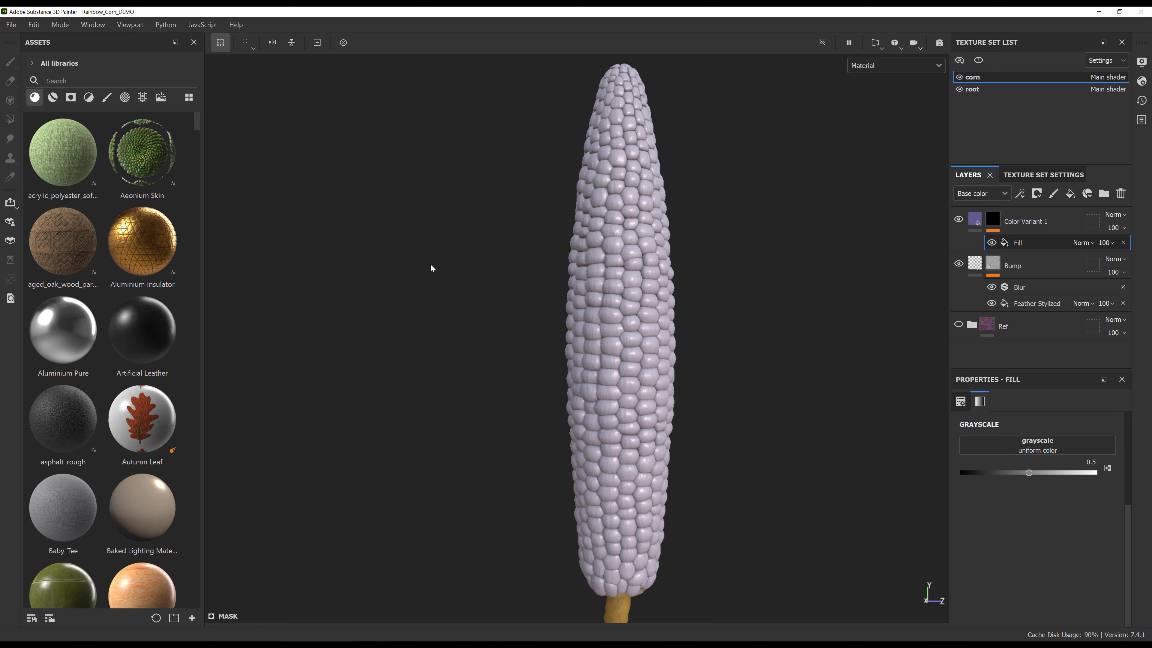
# - Search the procedural textures for cell and assign Cells 4 to the Color Variant 1 mask's fill
pyautogui.click(1057, 449)
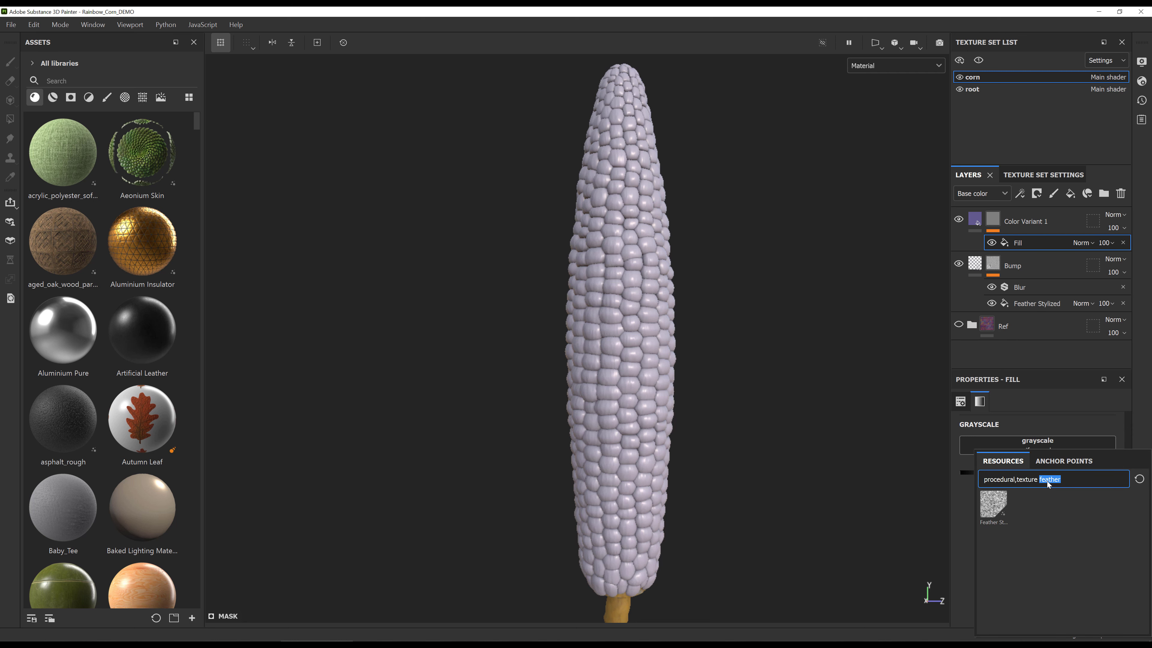
pyautogui.write('cell')
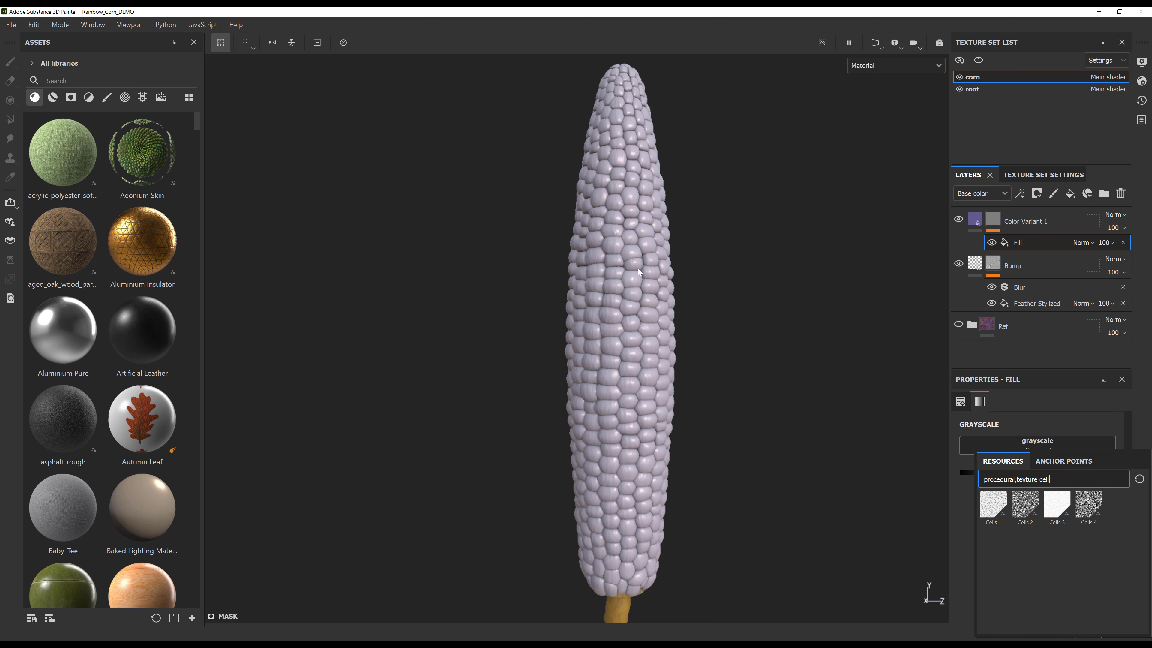
pyautogui.moveTo(1082, 503)
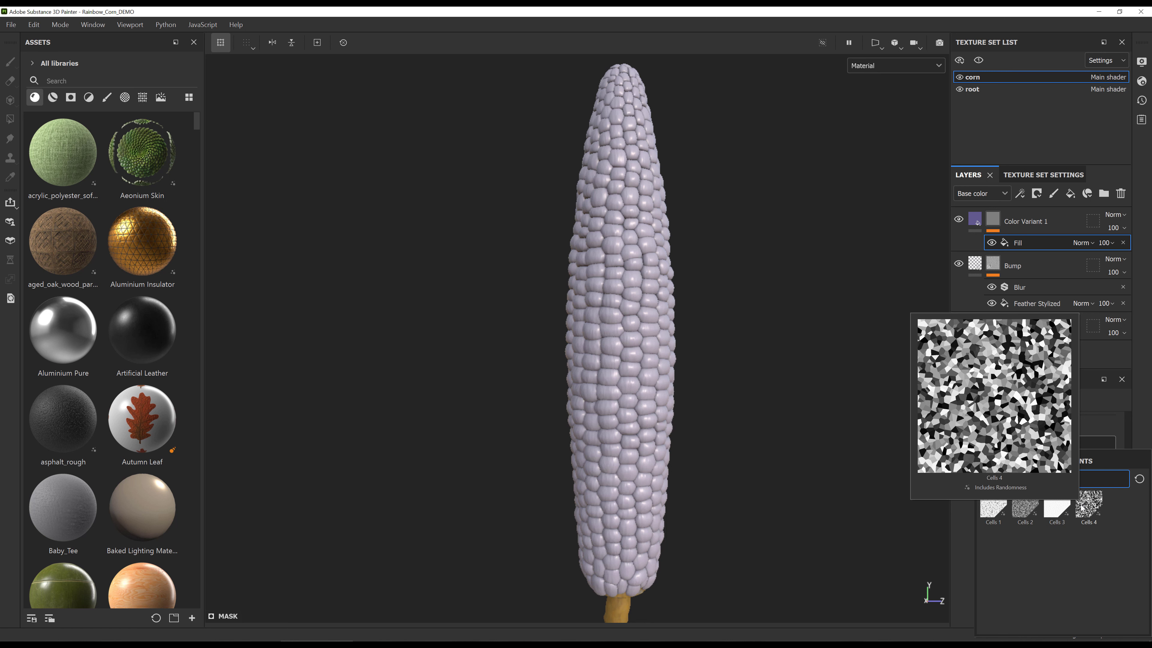
pyautogui.click(1089, 503)
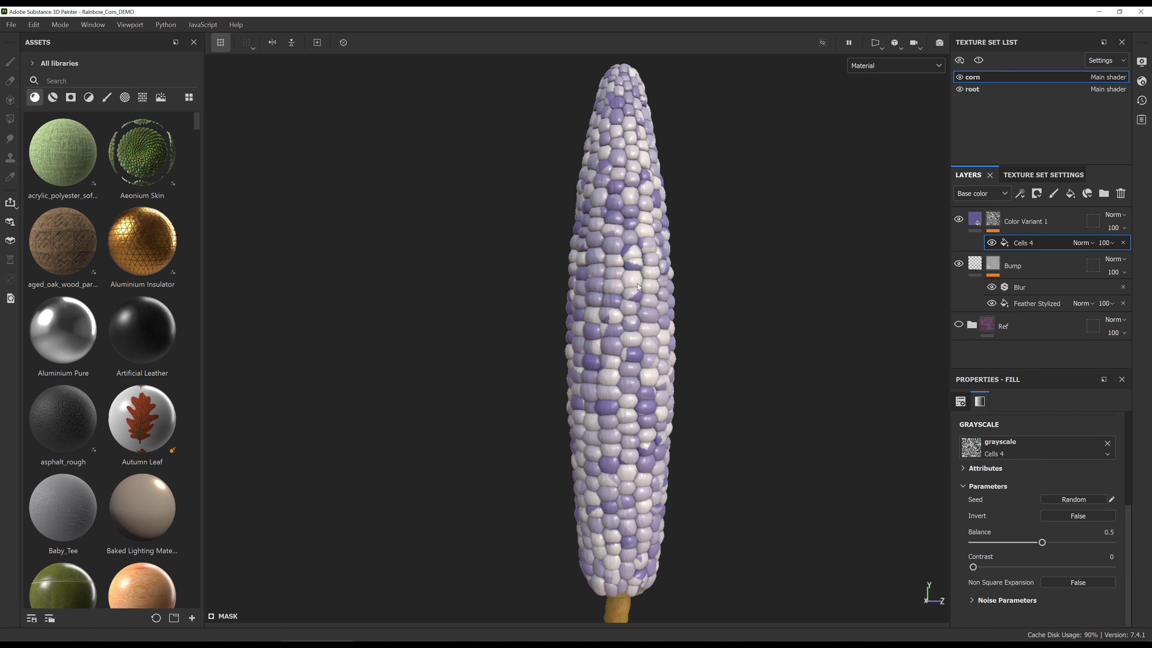
pyautogui.keyDown('alt'); pyautogui.moveTo(703, 349); pyautogui.dragTo(562, 576); pyautogui.keyUp('alt')
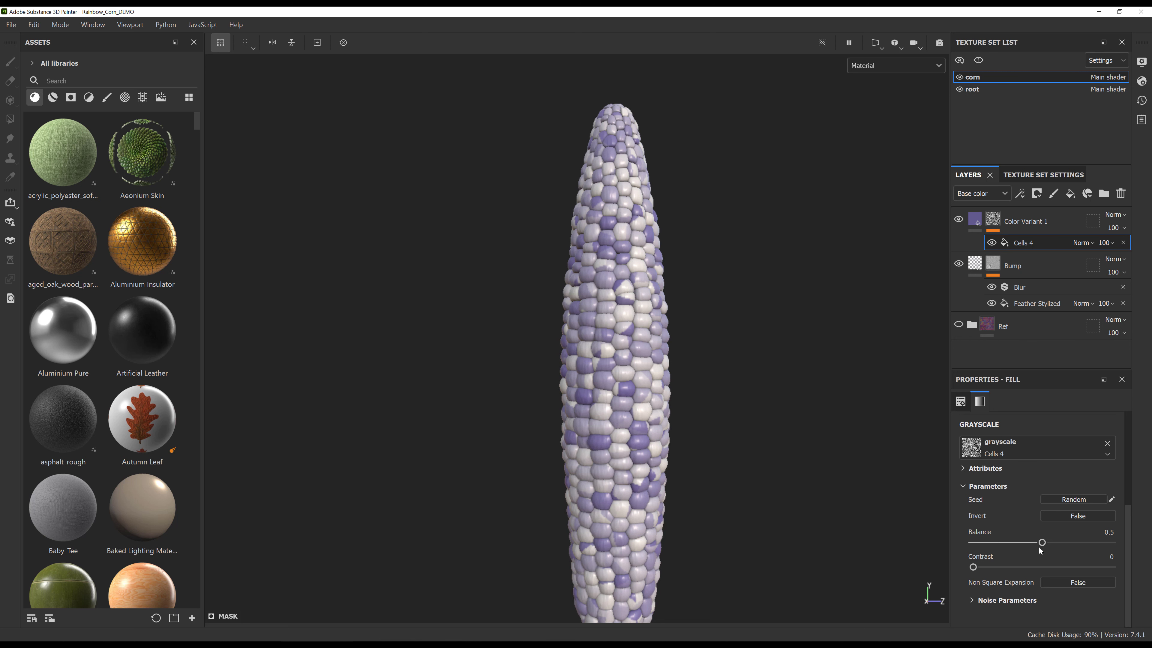
# - Set the Cells 4 fill's balance to 0.4 and strongly raise its contrast while viewing the mask alone
pyautogui.moveTo(1044, 545)
pyautogui.mouseDown()
pyautogui.moveTo(1150, 549)
pyautogui.moveTo(954, 539)
pyautogui.moveTo(1029, 541)
pyautogui.mouseUp()
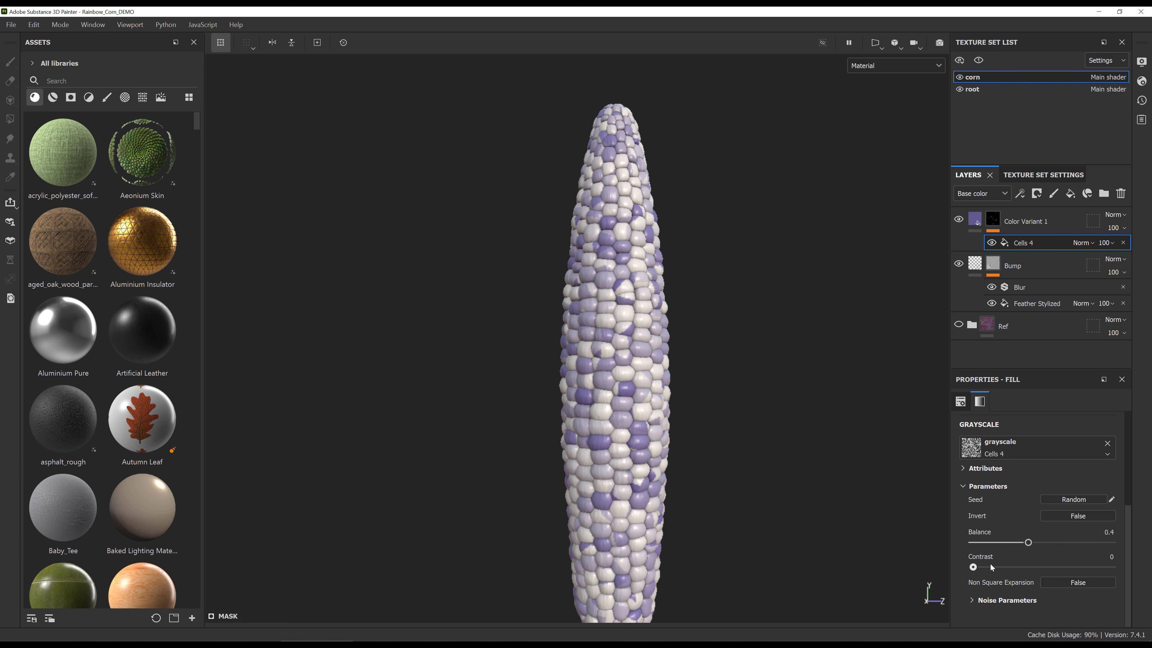
pyautogui.moveTo(973, 567); pyautogui.dragTo(1046, 567)
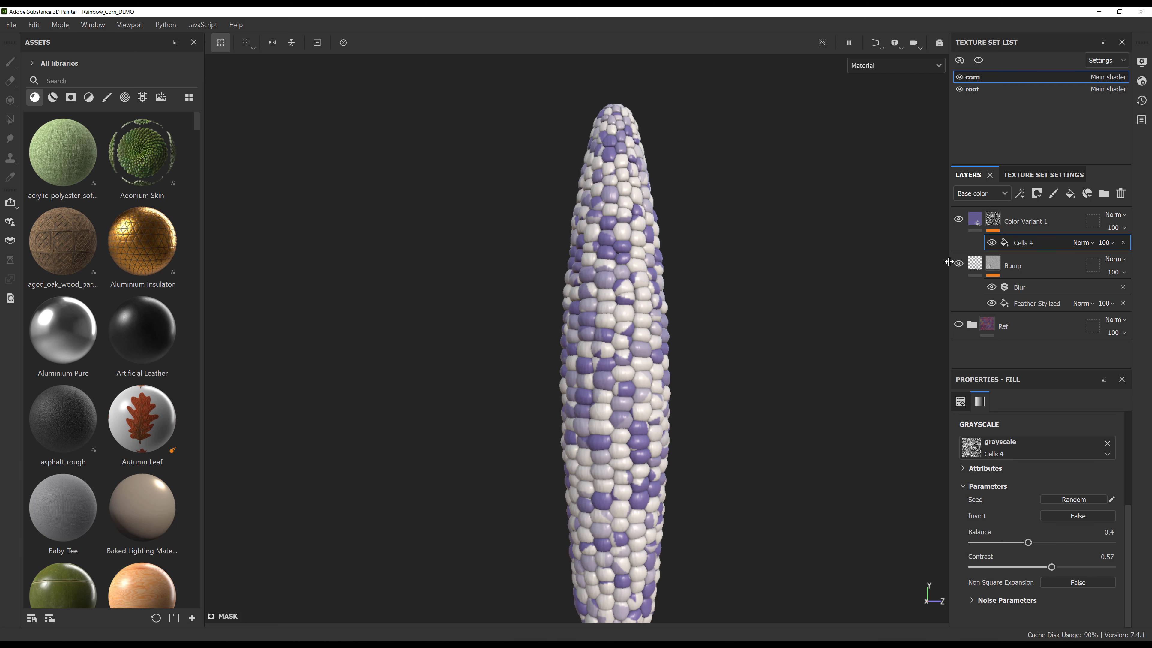
pyautogui.keyDown('alt'); pyautogui.click(993, 219); pyautogui.keyUp('alt')
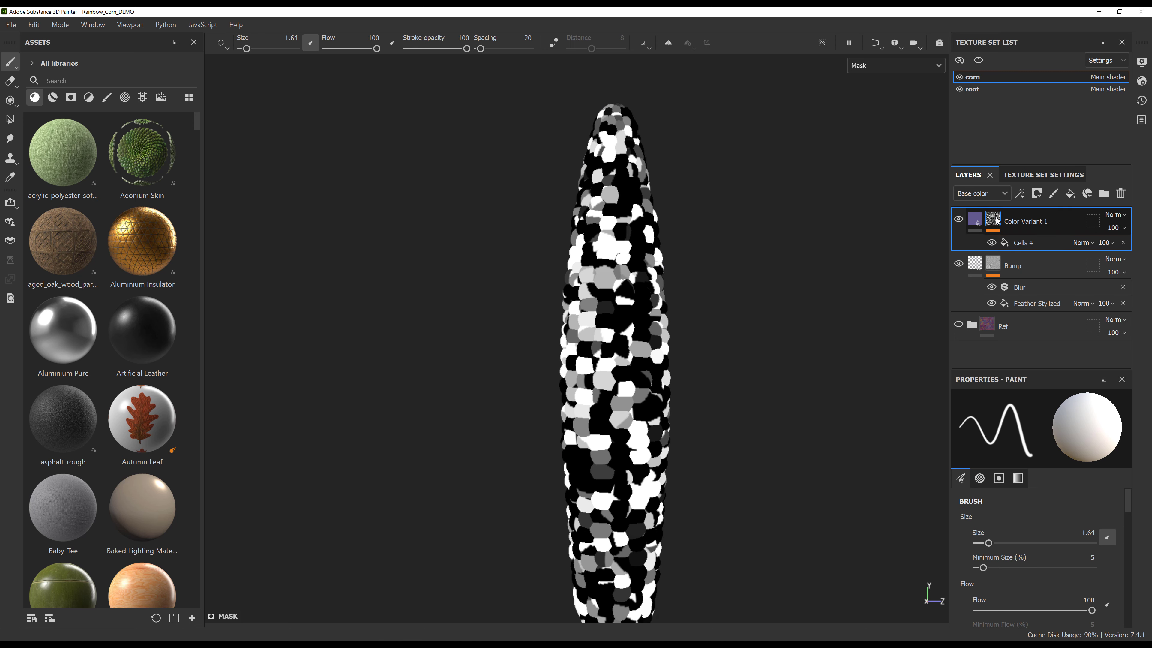
pyautogui.click(989, 238)
pyautogui.moveTo(1060, 568); pyautogui.dragTo(1138, 575)
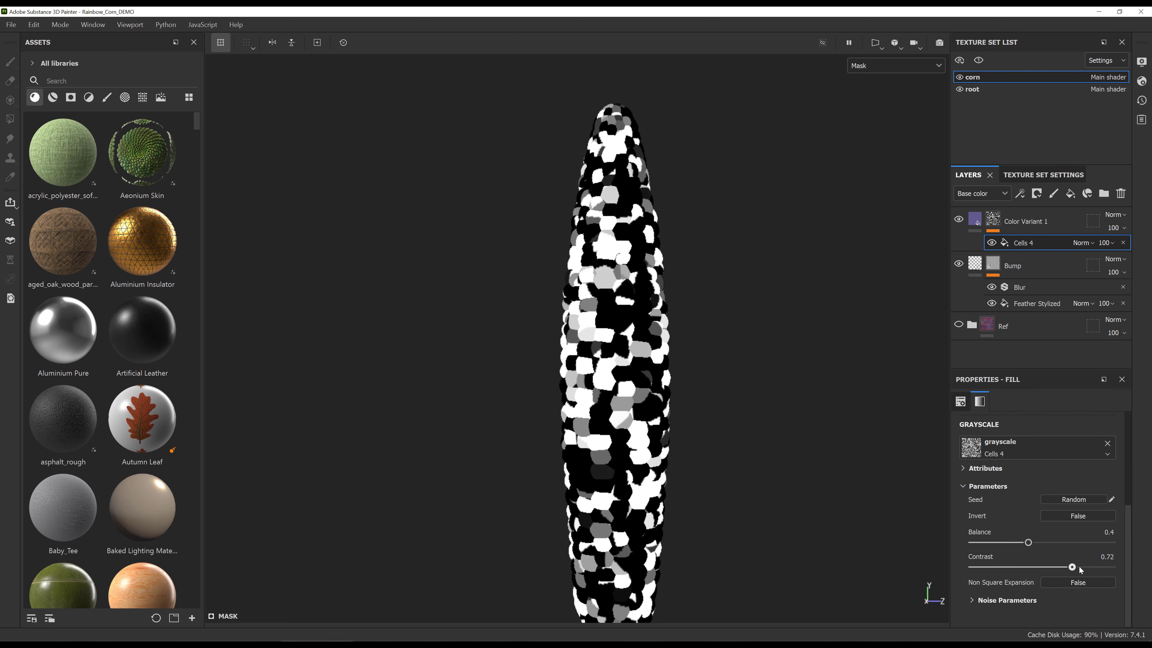
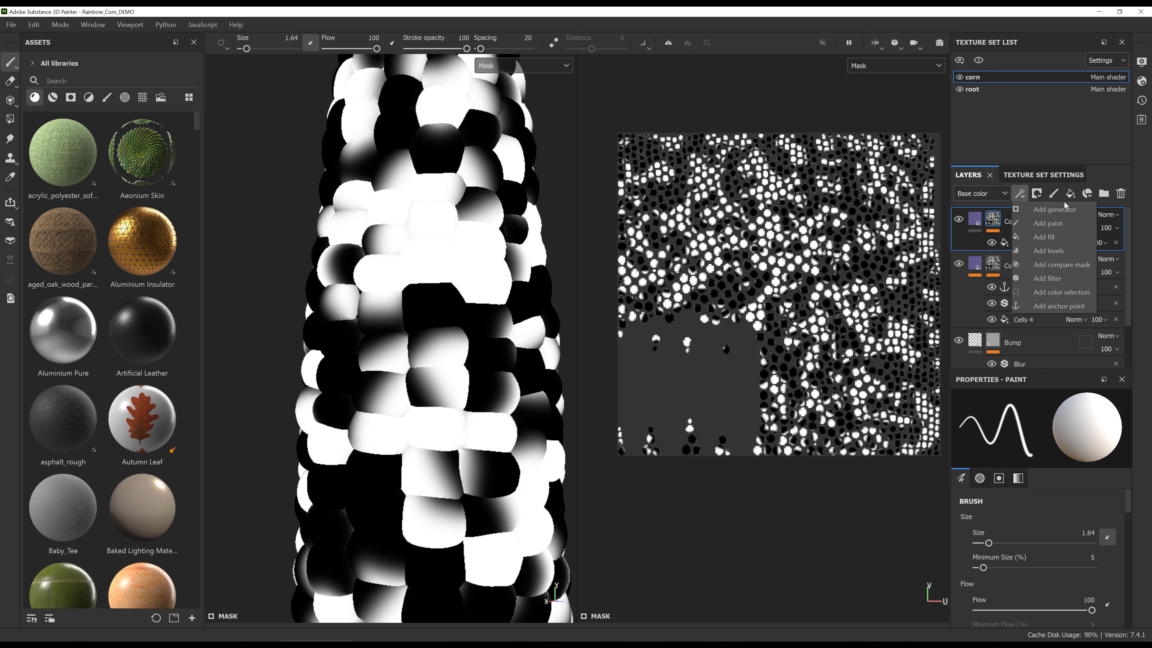
# - Add a generator beneath the fill in the Color Variant 1 - Tops mask, hide that fill and show only the 3D view
pyautogui.click(1064, 209)
pyautogui.moveTo(1033, 245)
pyautogui.mouseDown()
pyautogui.moveTo(1020, 261)
pyautogui.moveTo(1020, 243)
pyautogui.moveTo(1021, 262)
pyautogui.mouseUp()
pyautogui.click(992, 243)
pyautogui.press('F2')
# - Search the generators for cur and assign Curvature to the empty generator in the Tops mask
pyautogui.click(1056, 429)
pyautogui.doubleClick(1033, 443)
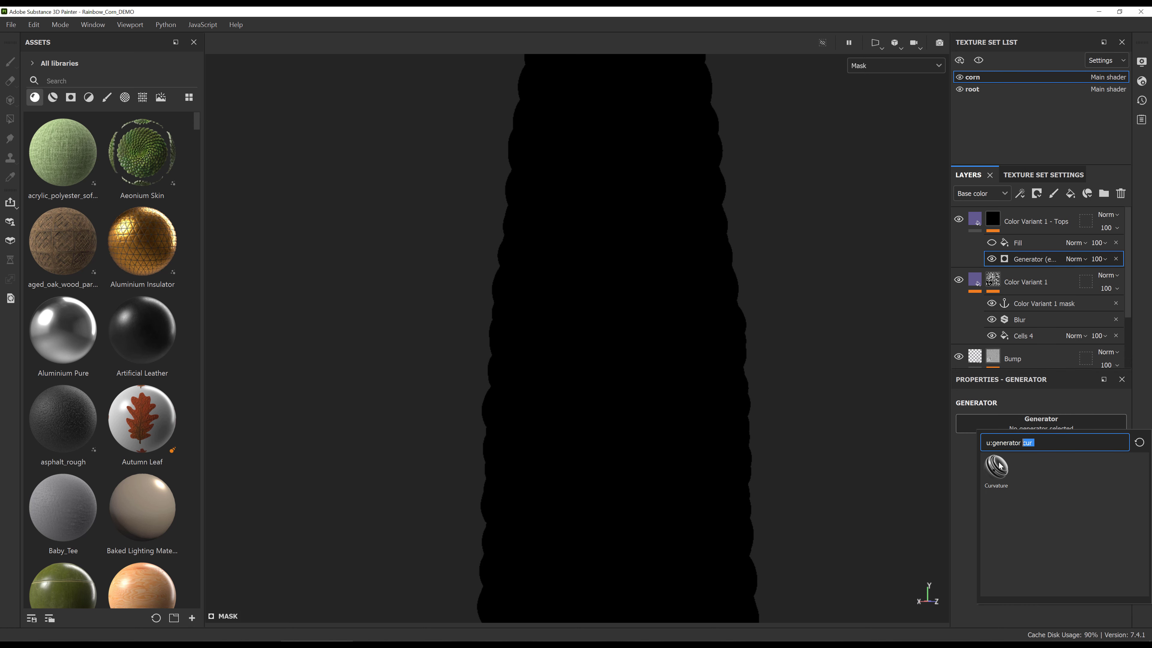
pyautogui.press('BackSpace')
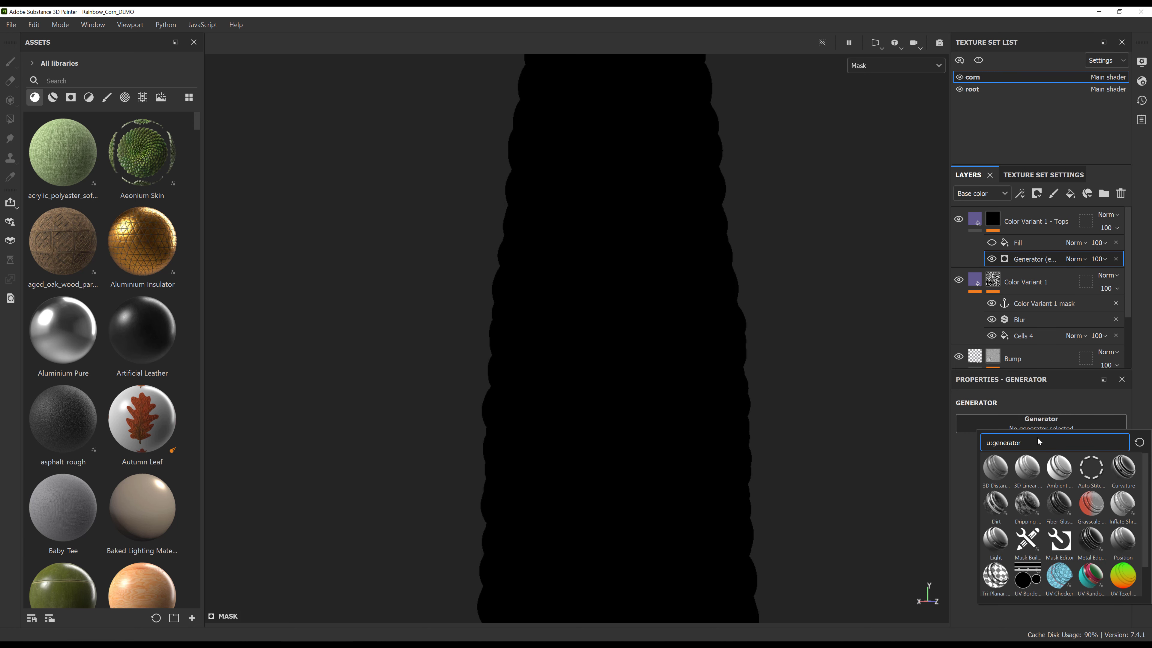
pyautogui.write('cur')
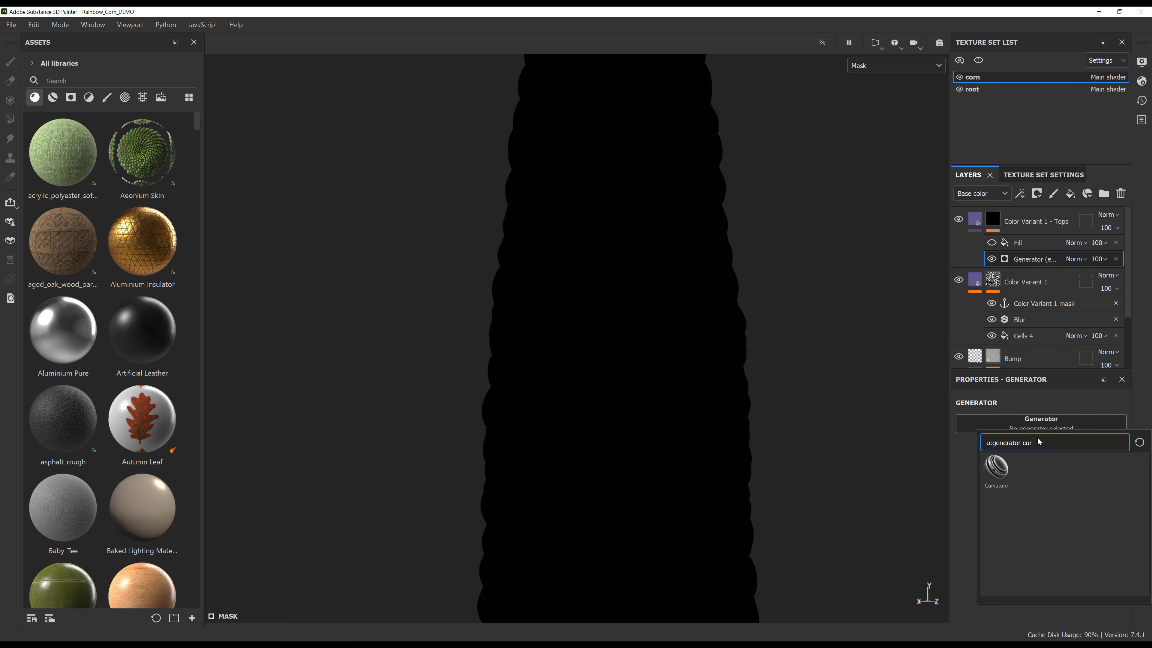
pyautogui.click(1004, 467)
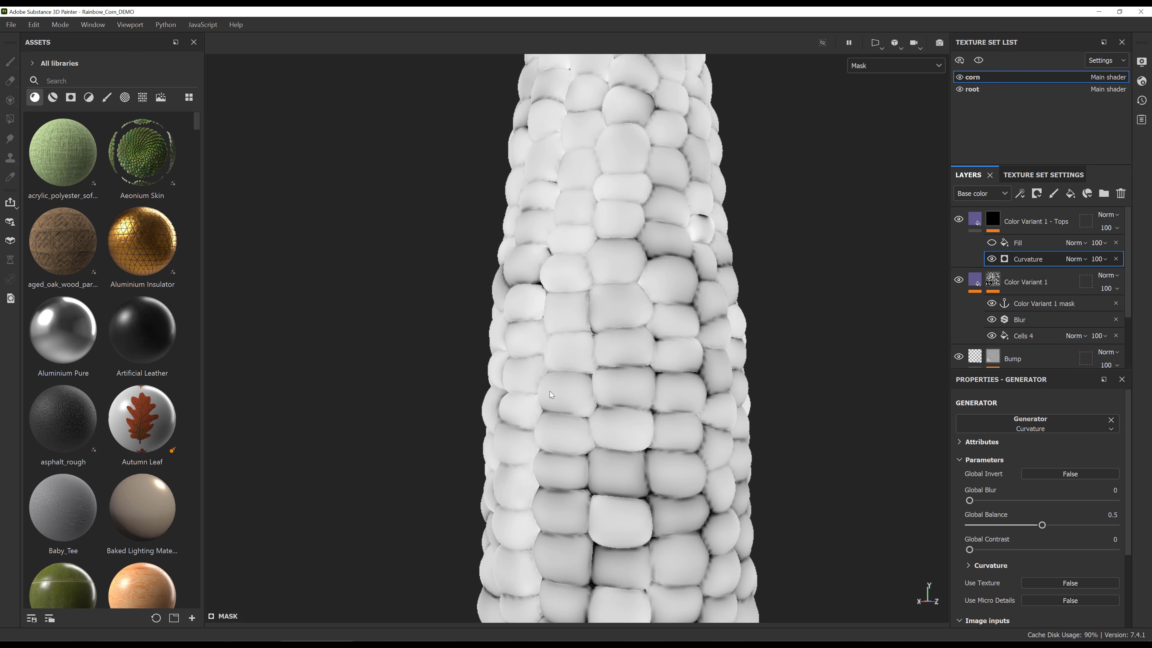
# - Raise the Curvature generator's global contrast and lower its global balance to isolate the kernel tops
pyautogui.keyDown('alt'); pyautogui.moveTo(552, 394); pyautogui.dragTo(488, 358); pyautogui.keyUp('alt')
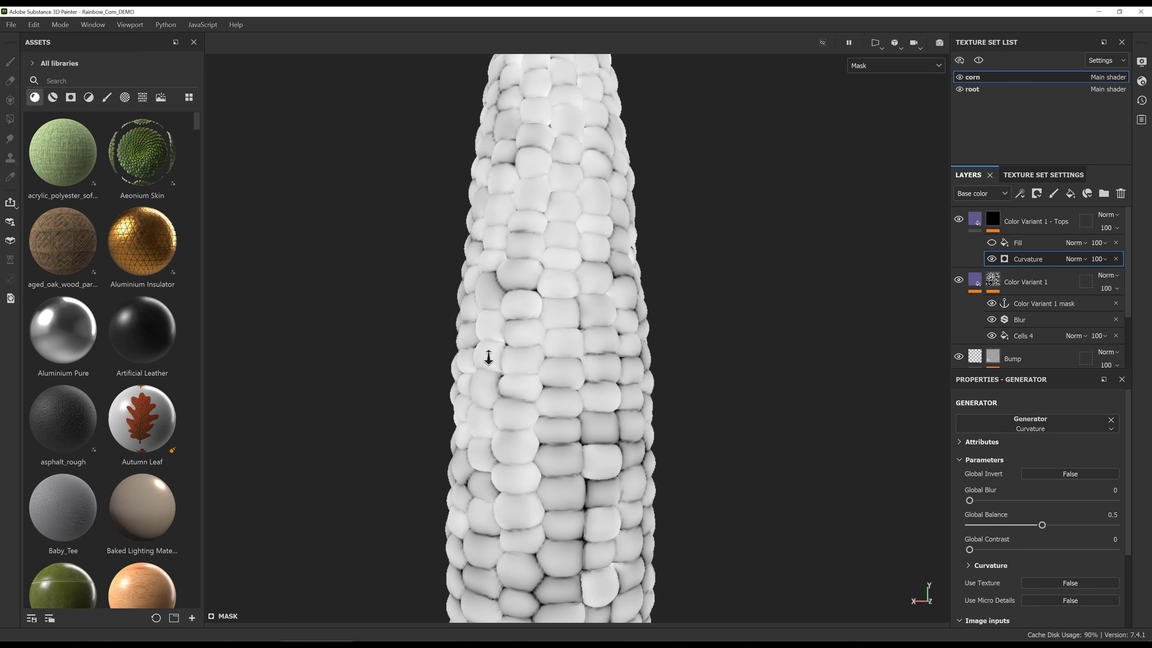
pyautogui.keyDown('alt'); pyautogui.moveTo(489, 358); pyautogui.dragTo(442, 352, button='right'); pyautogui.keyUp('alt')
pyautogui.keyDown('alt'); pyautogui.moveTo(442, 353); pyautogui.dragTo(563, 350); pyautogui.keyUp('alt')
pyautogui.scroll(-1, 1044, 502)
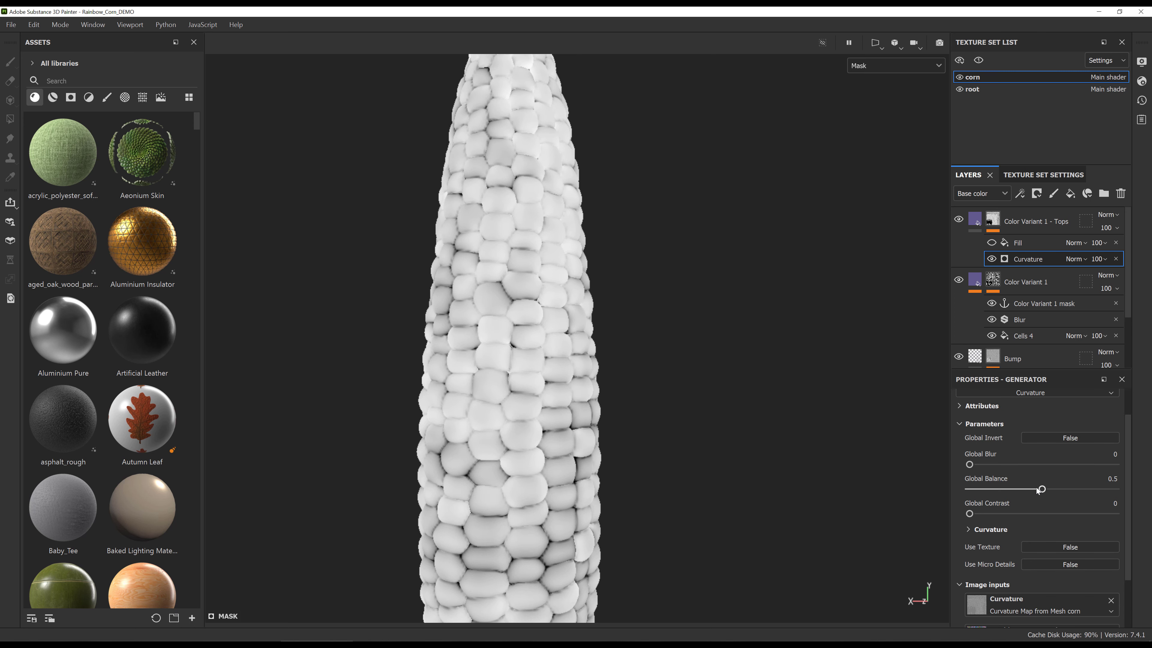
pyautogui.moveTo(1042, 486)
pyautogui.mouseDown()
pyautogui.moveTo(1053, 483)
pyautogui.moveTo(1034, 485)
pyautogui.mouseUp()
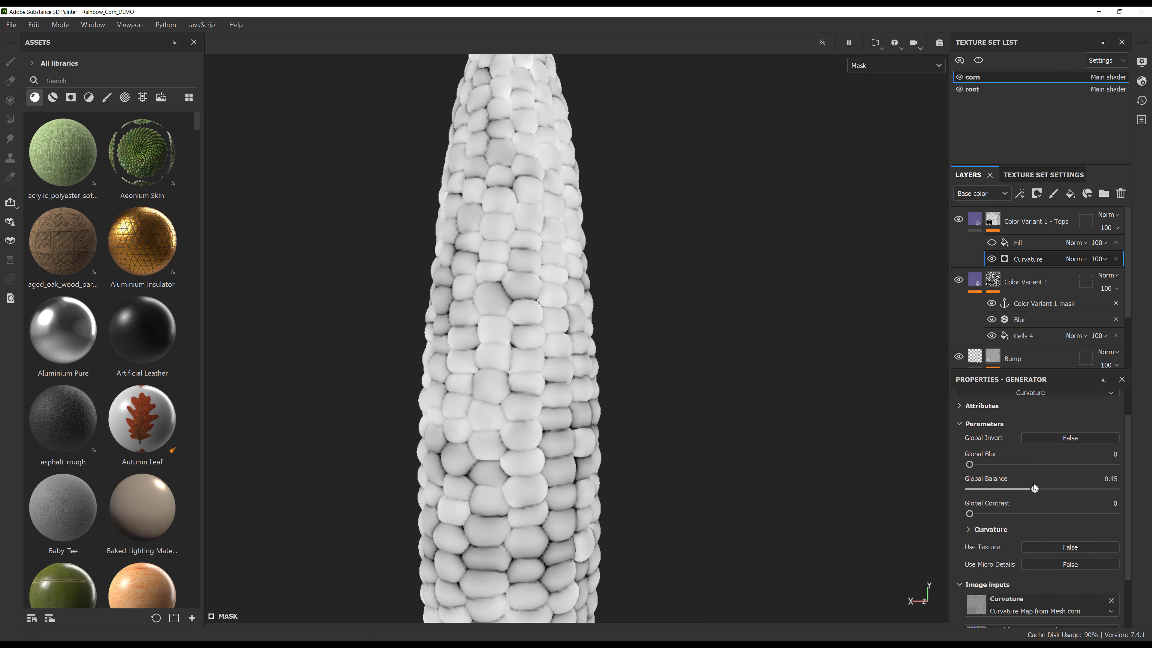
pyautogui.moveTo(970, 513); pyautogui.dragTo(1117, 515)
pyautogui.moveTo(1035, 489); pyautogui.dragTo(992, 492)
# - Return to the material view and limit the Color Variant 1 - Tops fill to the color channel only
pyautogui.press('m')
pyautogui.click(975, 219)
pyautogui.keyDown('alt'); pyautogui.moveTo(780, 255); pyautogui.dragTo(434, 239); pyautogui.keyUp('alt')
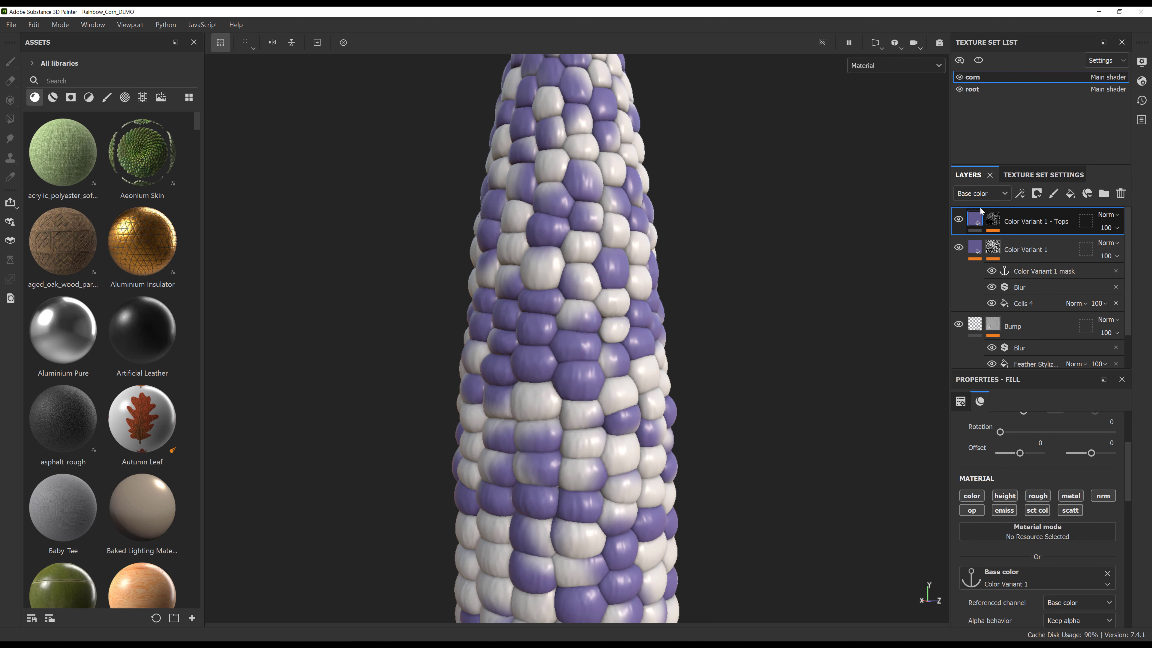
pyautogui.scroll(-2, 1044, 477)
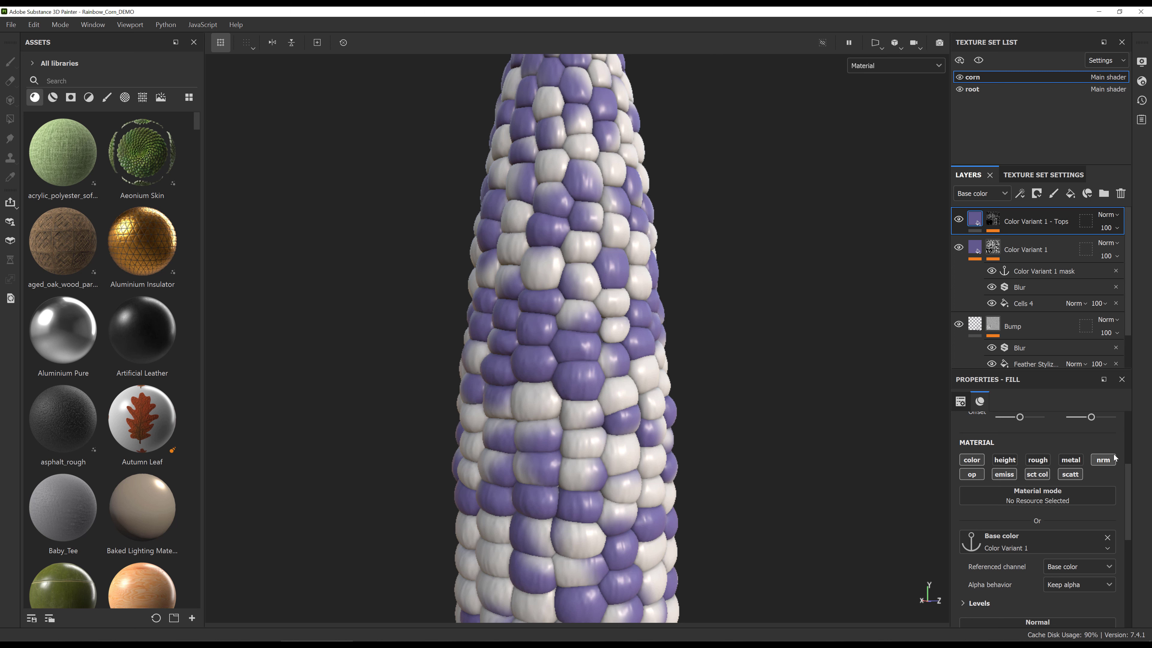
pyautogui.click(1031, 478)
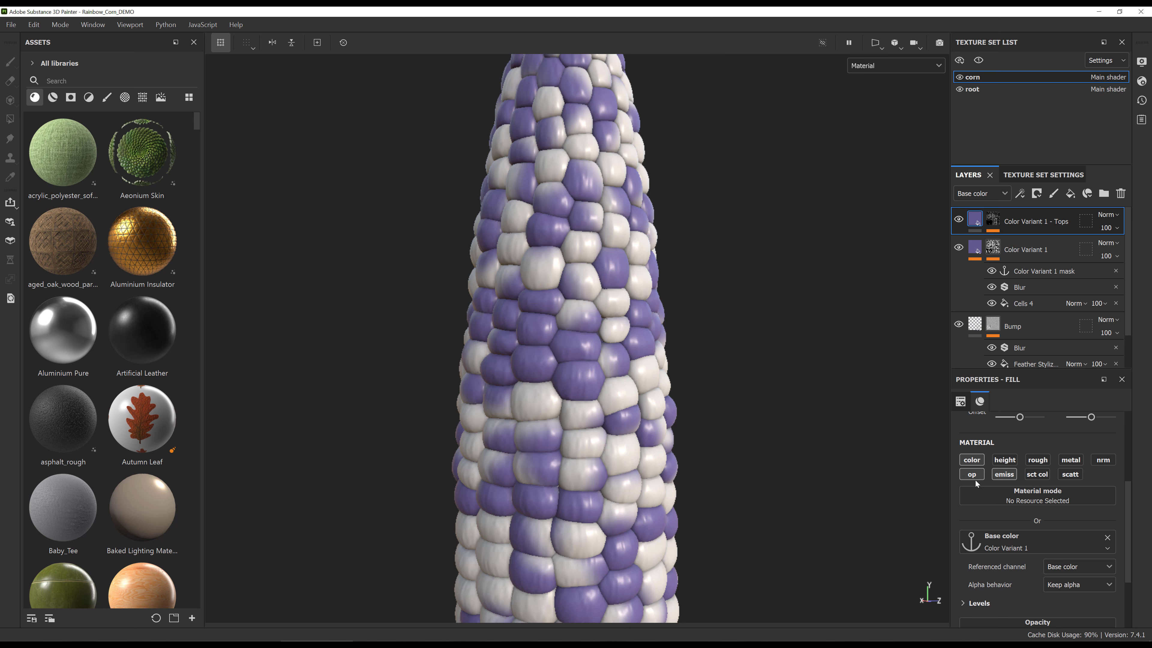
pyautogui.click(1007, 475)
pyautogui.click(982, 473)
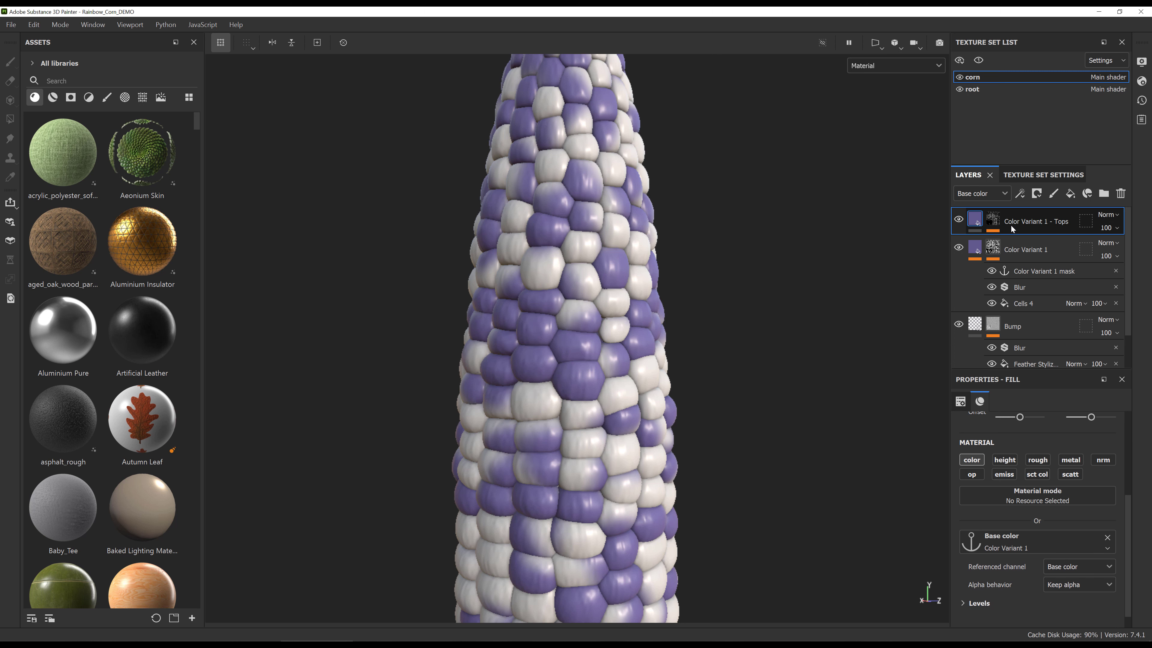
# - Add an HSL Perceptive filter to the Color Variant 1 - Tops fill with saturation 0.437 and lightness 0.583
pyautogui.click(1019, 195)
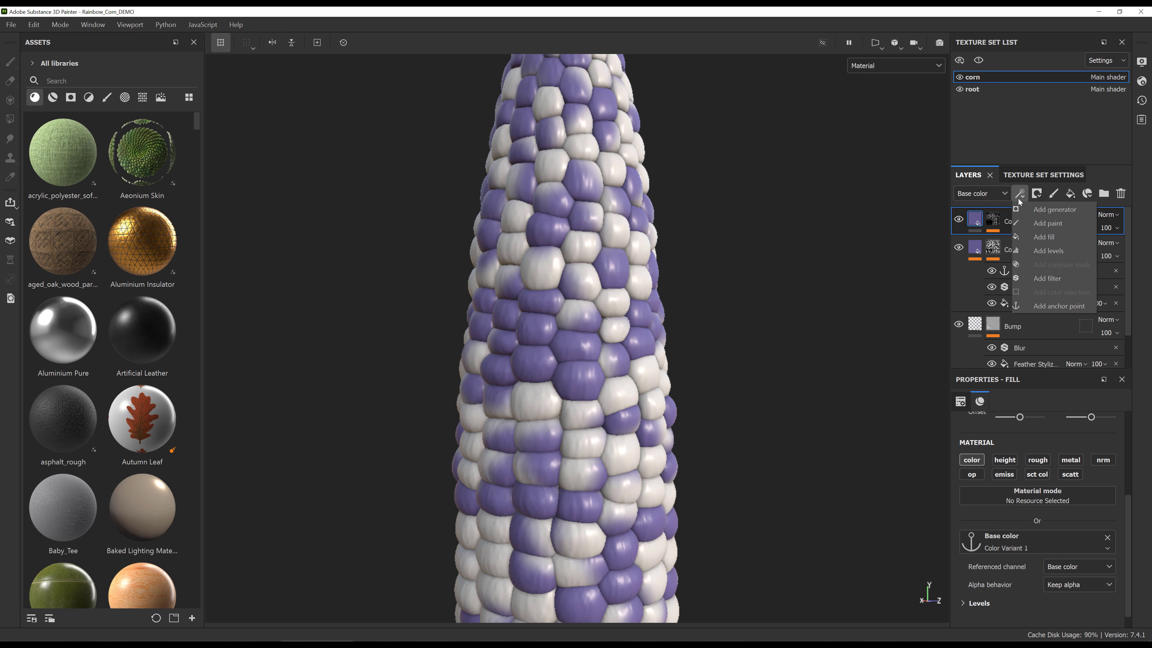
pyautogui.click(1048, 273)
pyautogui.click(1048, 451)
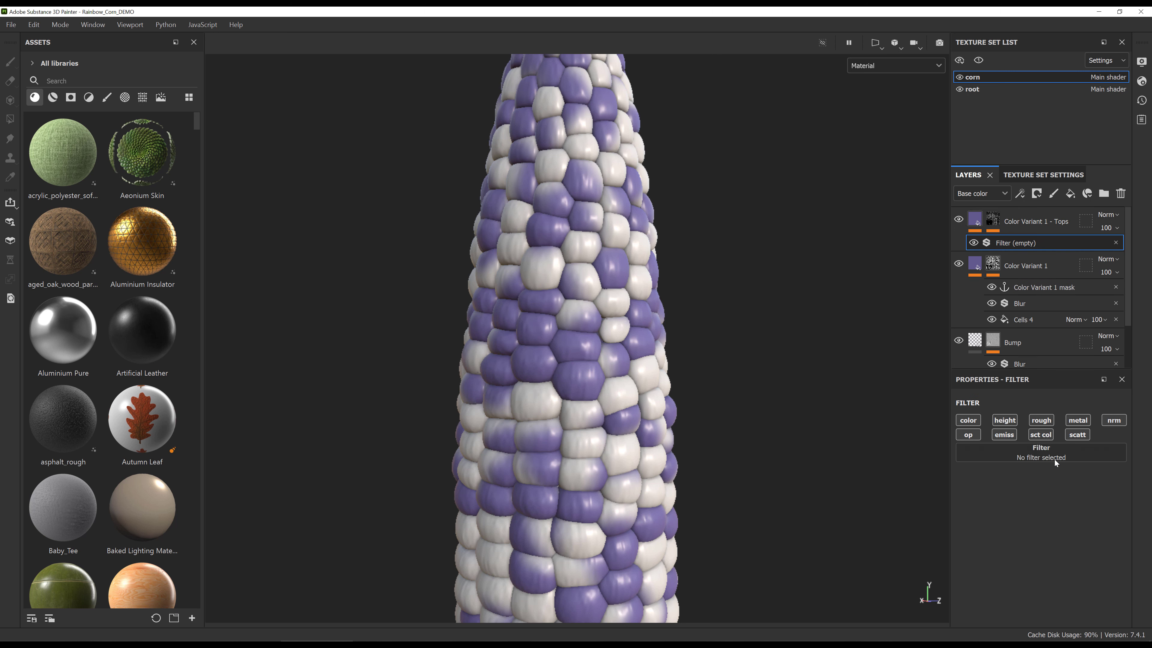
pyautogui.write('hsl')
pyautogui.click(996, 491)
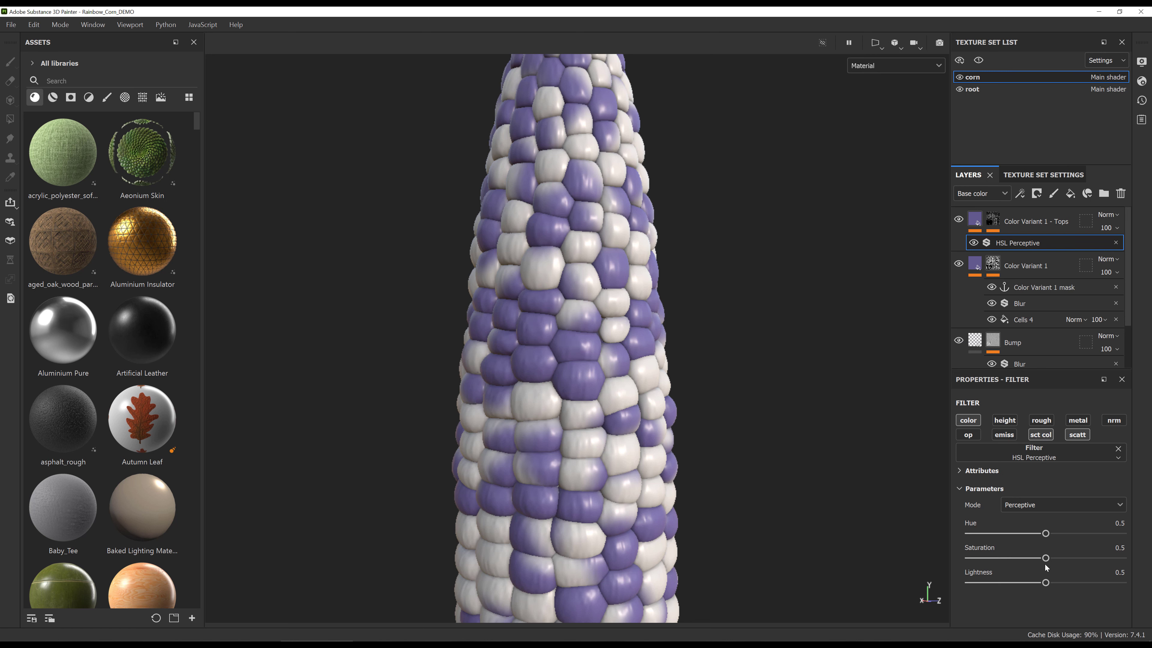
pyautogui.moveTo(1049, 561); pyautogui.dragTo(1059, 582)
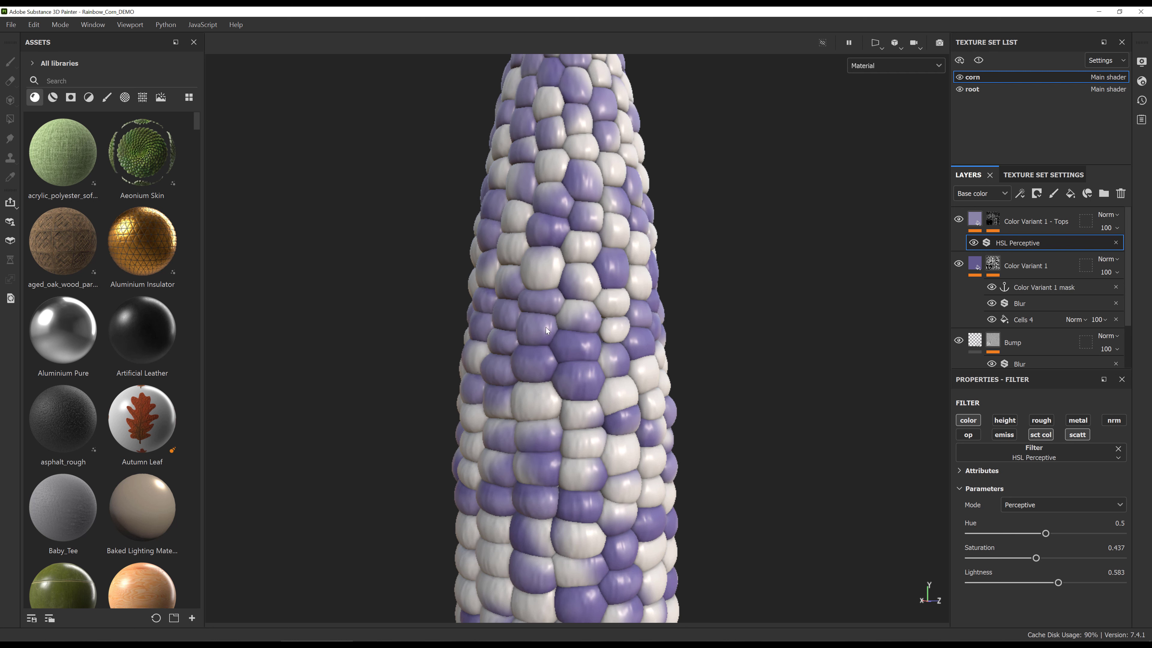
pyautogui.keyDown('alt'); pyautogui.moveTo(710, 330); pyautogui.dragTo(671, 400); pyautogui.keyUp('alt')
# - Increase the global blur of the Curvature generator in the Color Variant 1 - Tops mask
pyautogui.click(993, 220)
pyautogui.click(1022, 257)
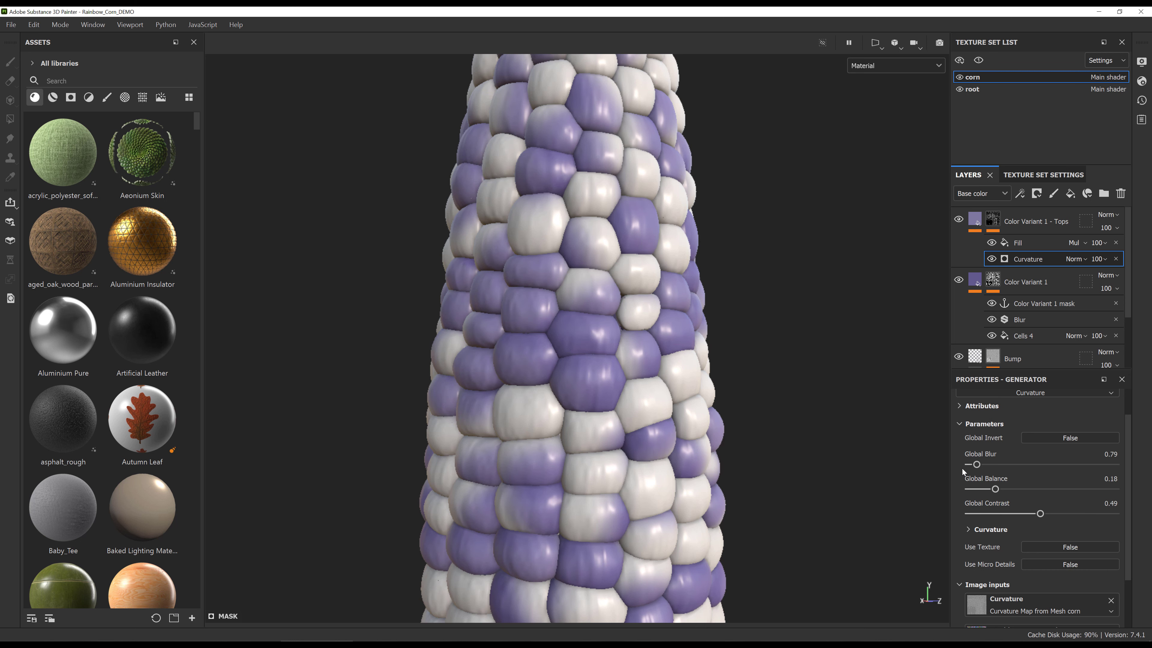
pyautogui.moveTo(971, 464); pyautogui.dragTo(986, 465)
pyautogui.scroll(-5, 576, 318)
# - Change the Color Variant 1 base color to a deep crimson with hue 0.954 and compare it using the Tops layer's visibility
pyautogui.click(1030, 336)
pyautogui.click(975, 282)
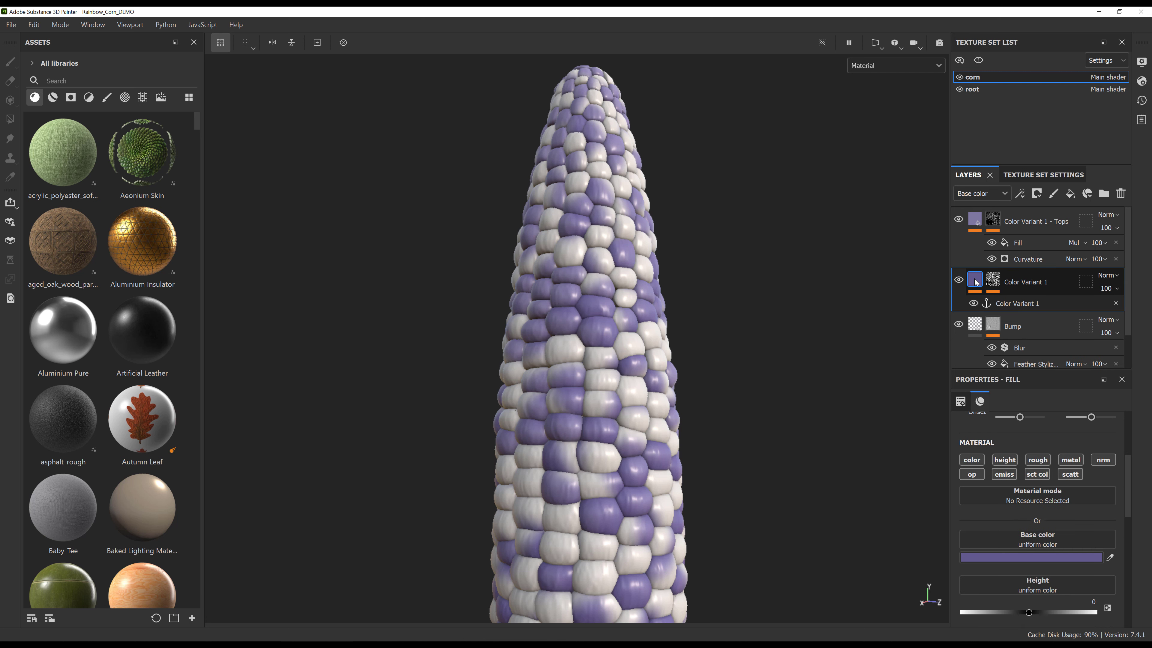
pyautogui.click(1039, 557)
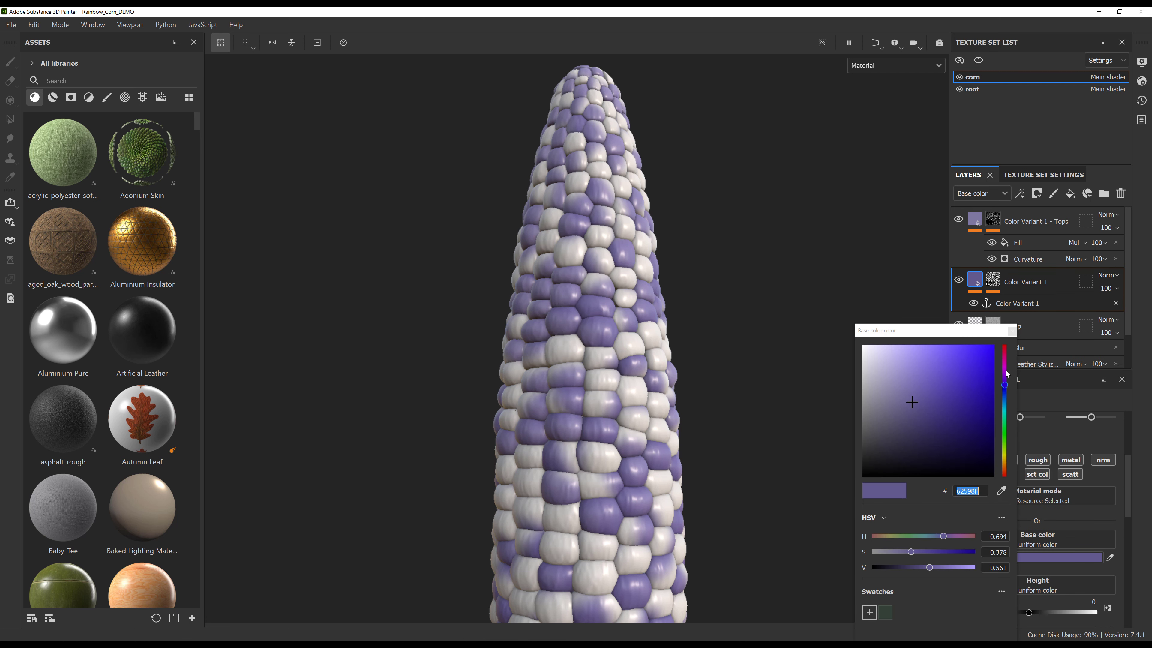
pyautogui.moveTo(1005, 375); pyautogui.dragTo(1005, 351)
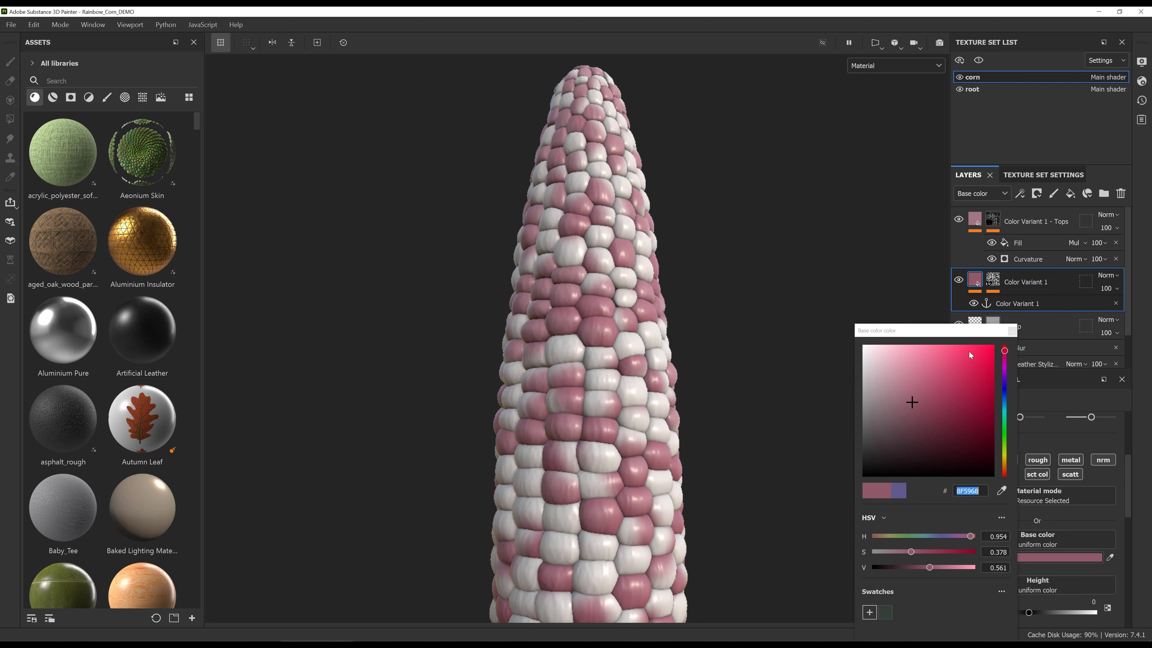
pyautogui.click(942, 404)
pyautogui.click(1012, 331)
pyautogui.click(959, 220)
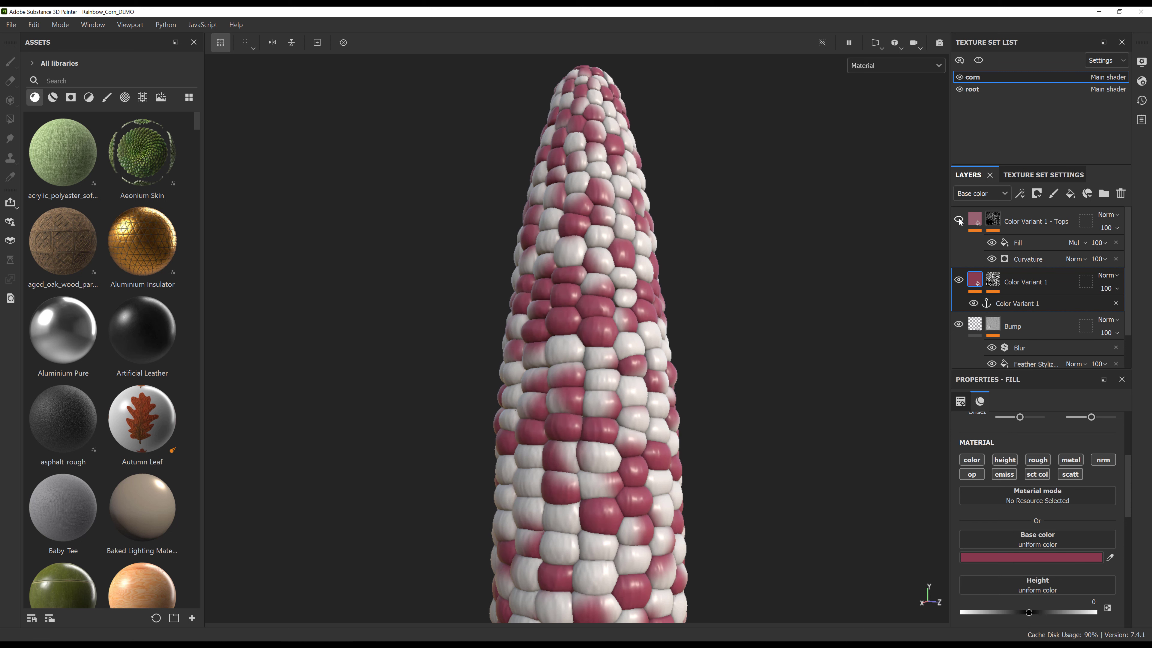
# - Compare the kernel colors with and without the Color Variant 1 - Tops layer
pyautogui.click(959, 220)
pyautogui.click(959, 219)
pyautogui.click(959, 220)
pyautogui.click(958, 219)
pyautogui.click(959, 219)
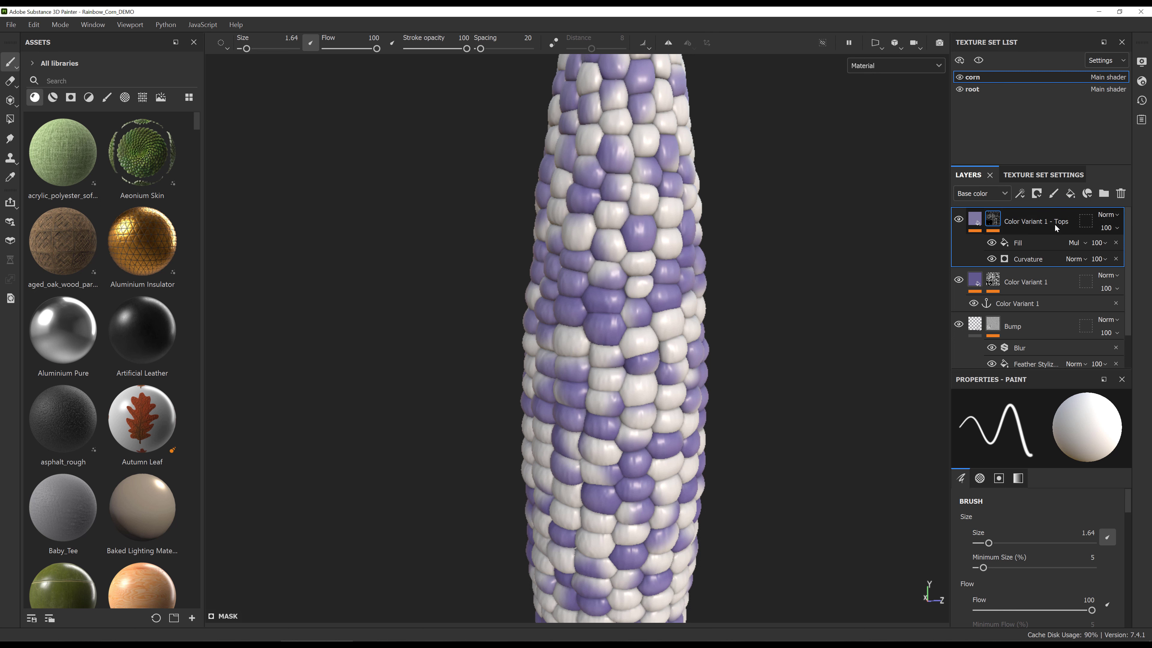
# - Add a fill layer above Color Variant 1 - Tops and name it Color Variant 1 - SSS
pyautogui.click(1054, 223)
pyautogui.click(1070, 194)
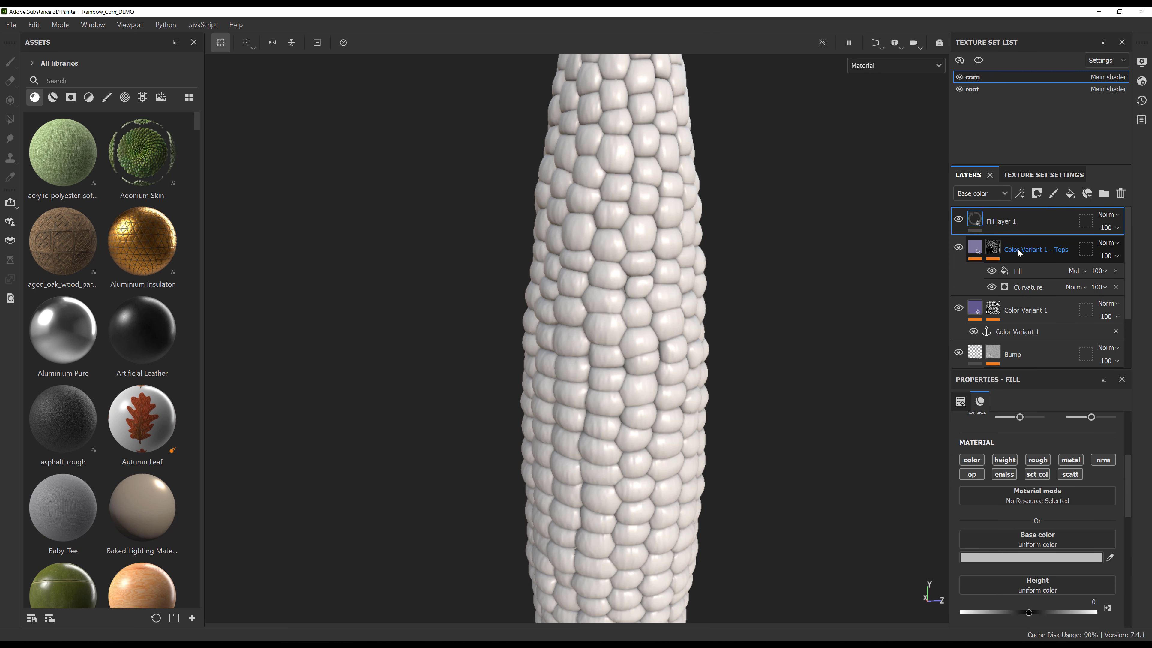
pyautogui.doubleClick(1003, 221)
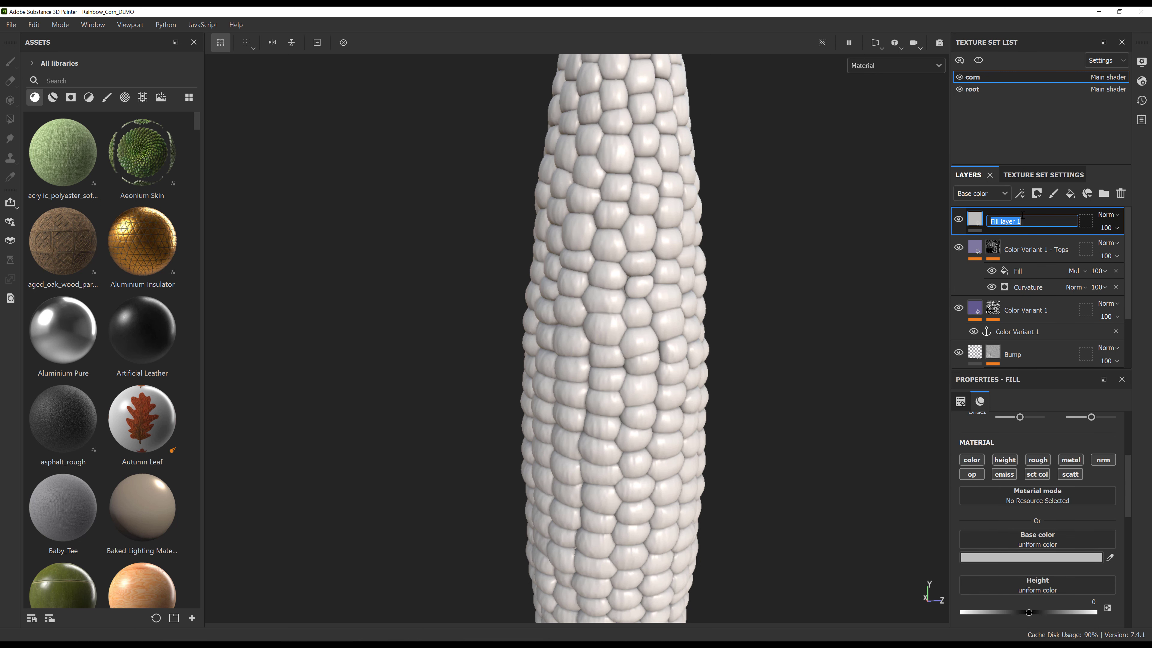
pyautogui.write('Color Variant 1 - SSS')
pyautogui.press('Return')
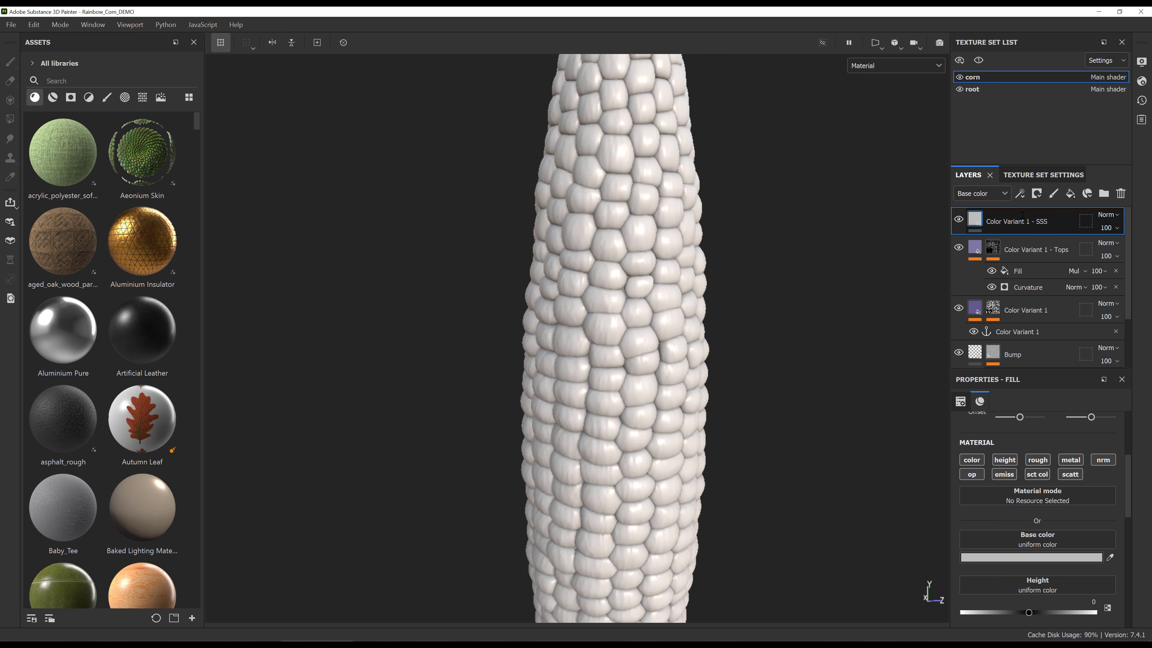
# - Limit the Color Variant 1 - SSS fill to scattering color and scattering, and link its scattering color to the Color Variant 1 anchor point
pyautogui.keyDown('alt'); pyautogui.click(1037, 474); pyautogui.keyUp('alt')
pyautogui.click(1070, 501)
pyautogui.scroll(-3, 1038, 522)
pyautogui.click(1038, 521)
pyautogui.click(1078, 349)
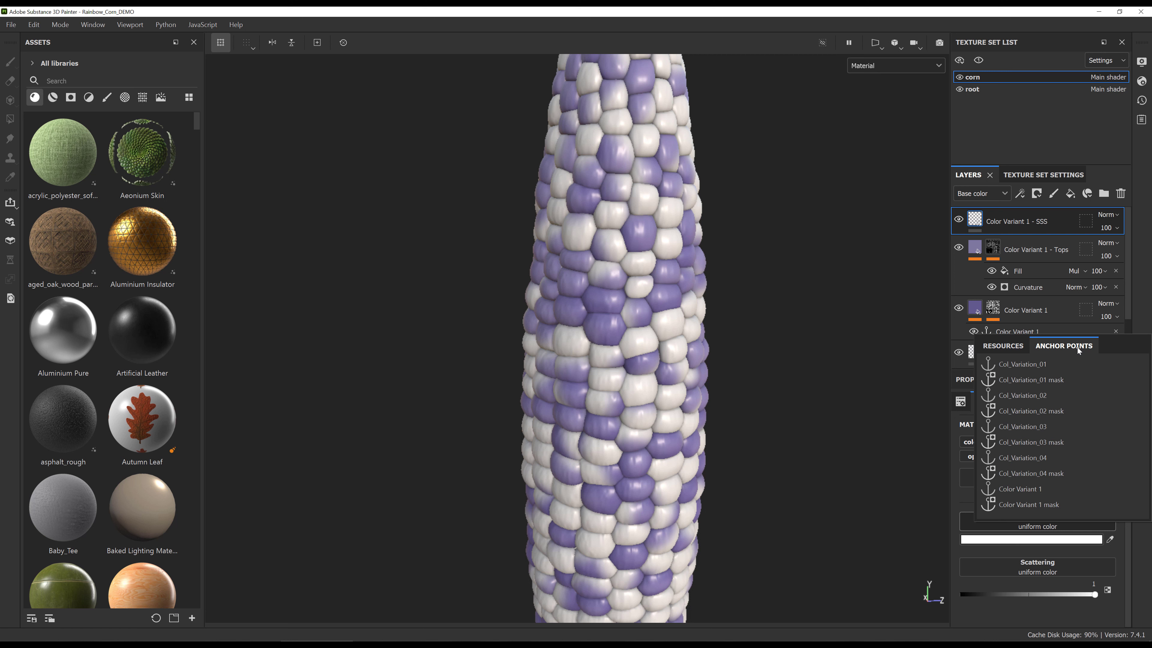
pyautogui.click(1050, 488)
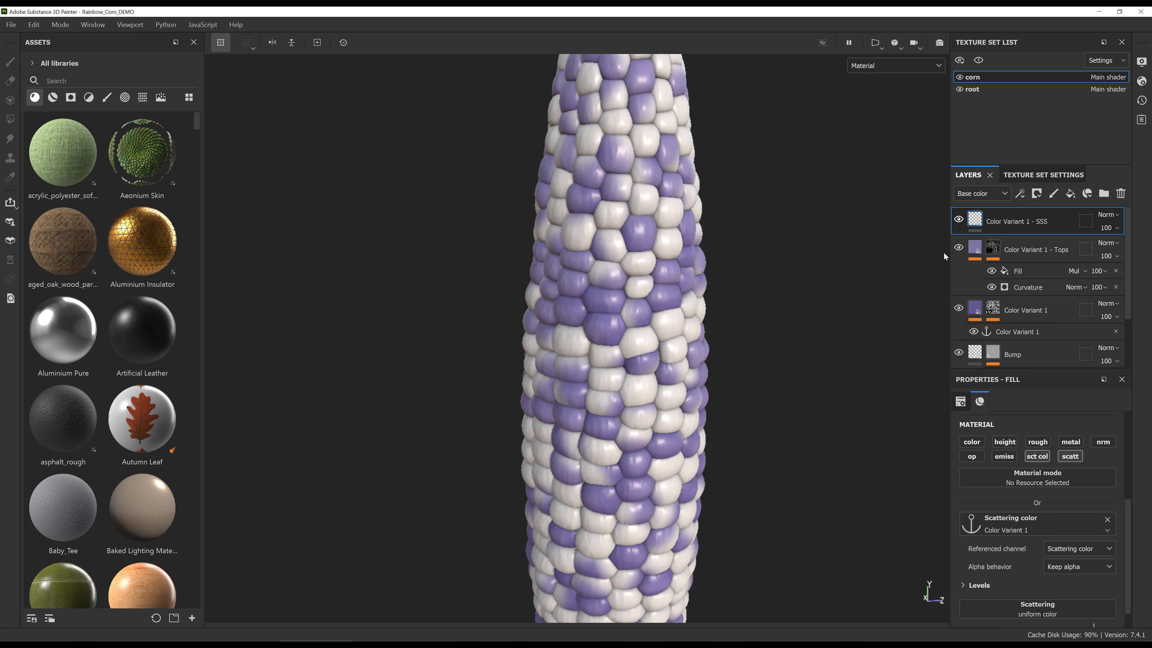
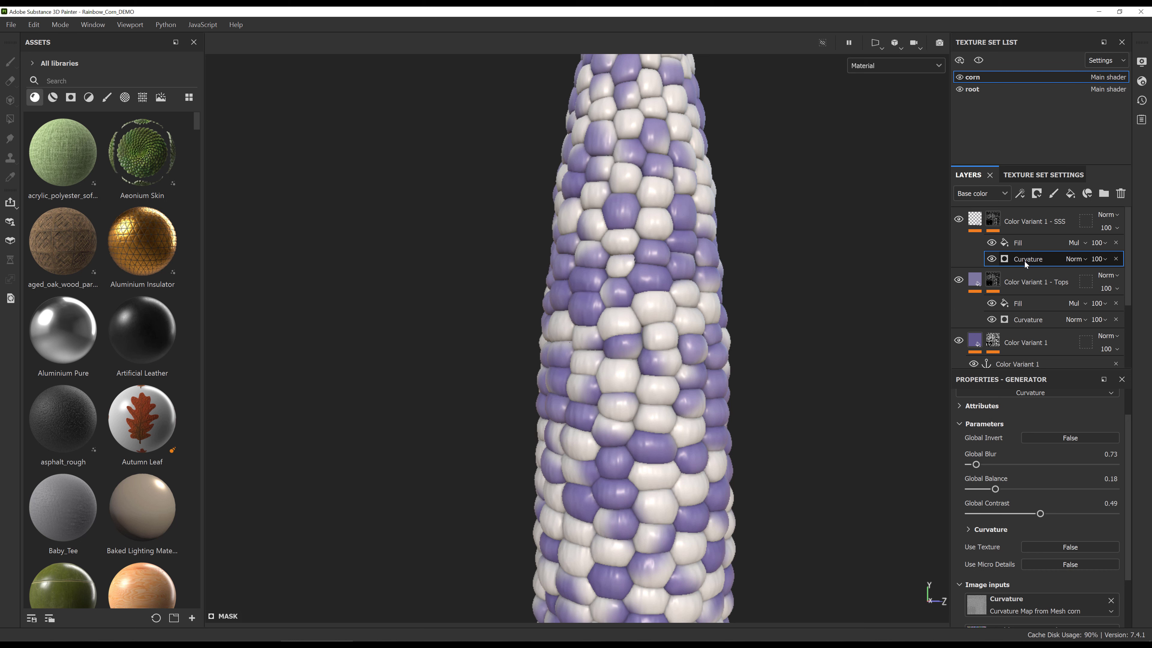
# - Delete the Curvature generator from the Color Variant 1 - SSS mask
pyautogui.press('Delete')
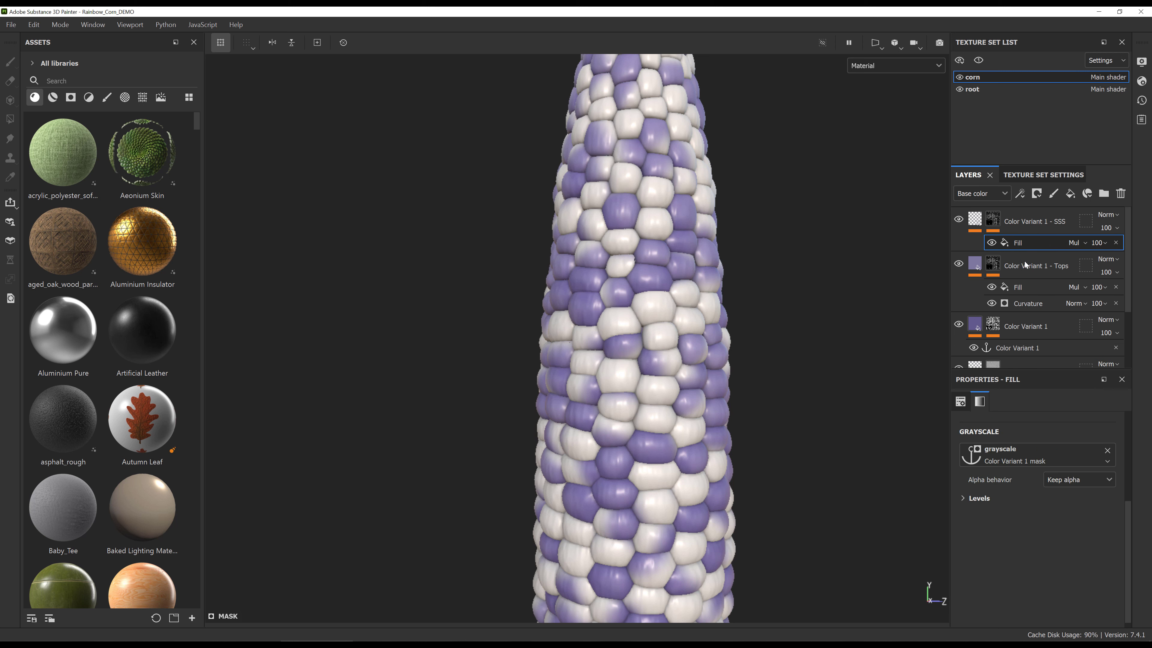
pyautogui.keyDown('alt'); pyautogui.moveTo(771, 201); pyautogui.dragTo(672, 217); pyautogui.keyUp('alt')
pyautogui.keyDown('alt'); pyautogui.moveTo(829, 315); pyautogui.dragTo(875, 318); pyautogui.keyUp('alt')
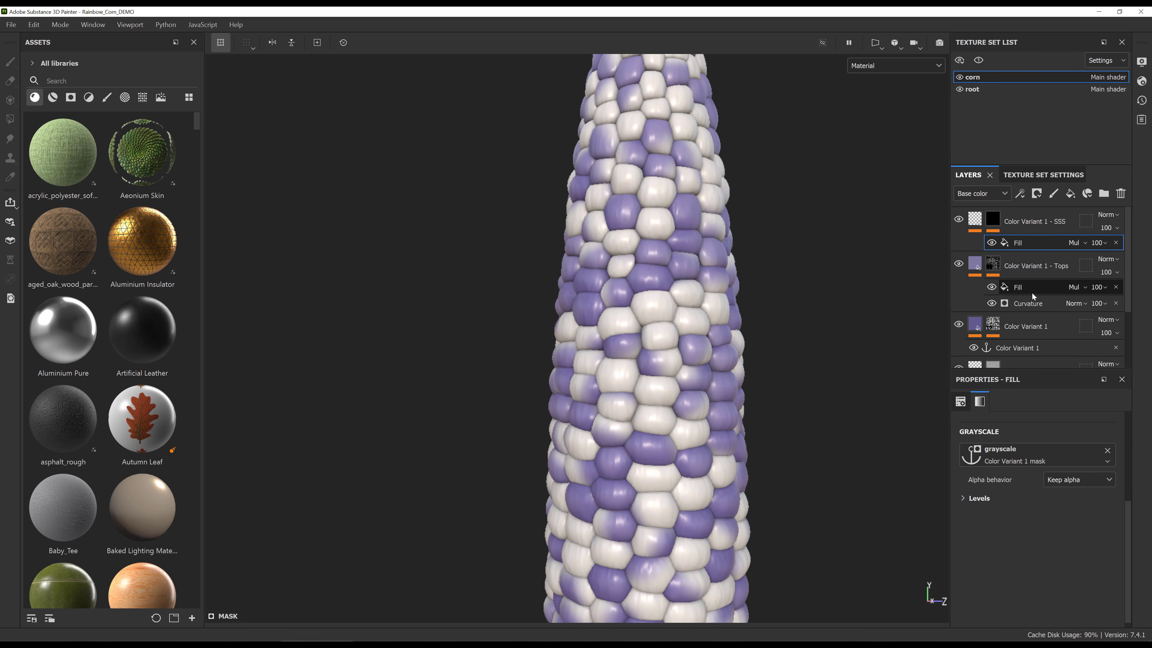
# - Examine how the layer stack arranges the color variant layers, their anchor points, the details folders and the bump layer
pyautogui.scroll(-2, 1029, 302)
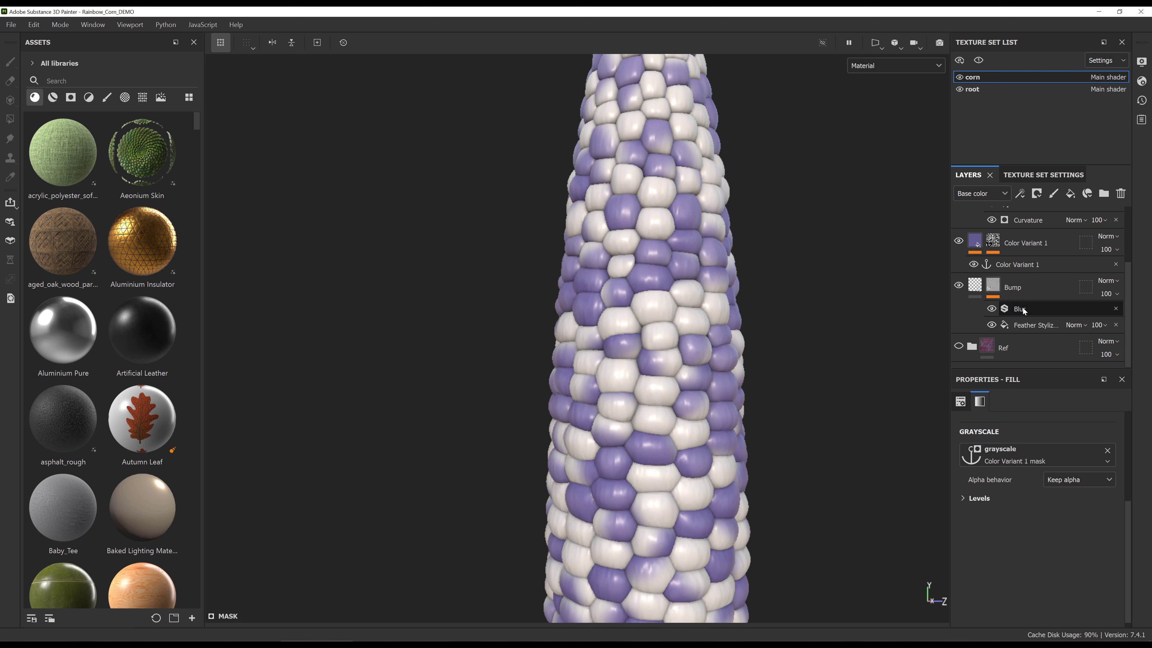
pyautogui.scroll(2, 995, 347)
pyautogui.scroll(-2, 1004, 342)
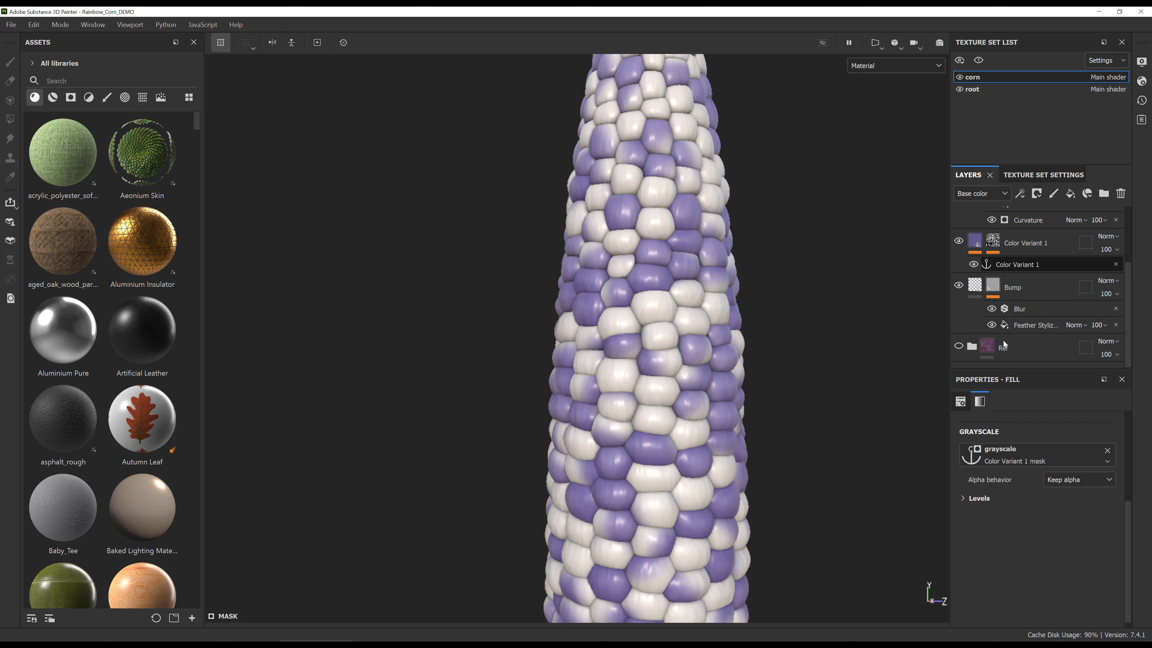
pyautogui.scroll(2, 1004, 341)
pyautogui.scroll(-1, 1022, 307)
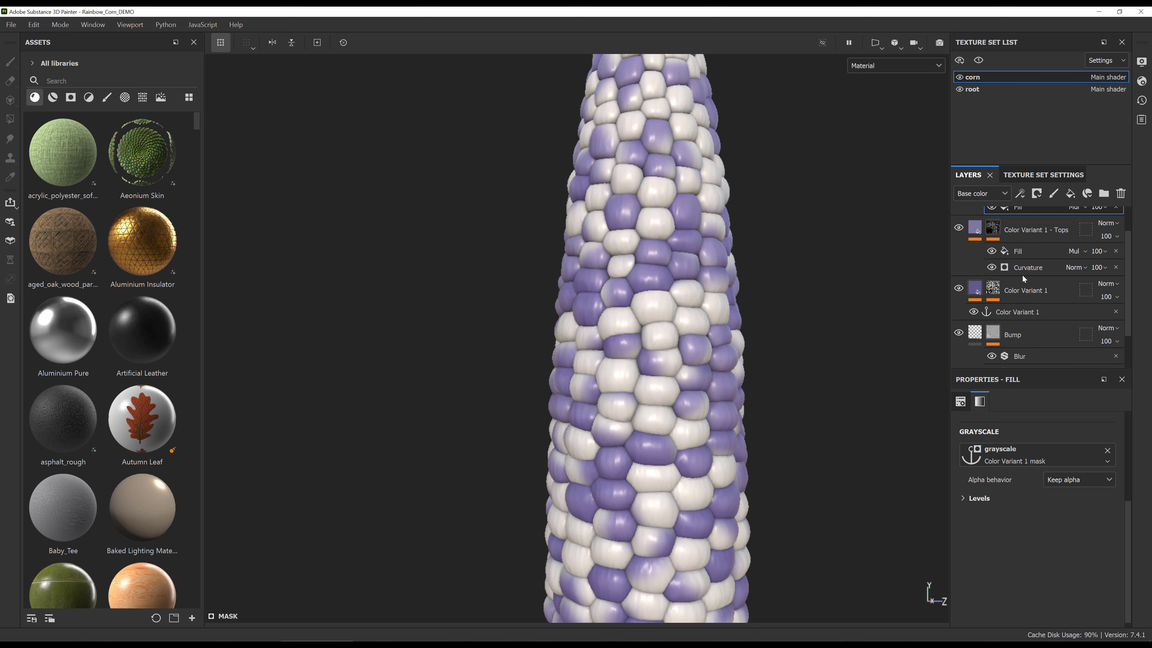
pyautogui.scroll(1, 1022, 275)
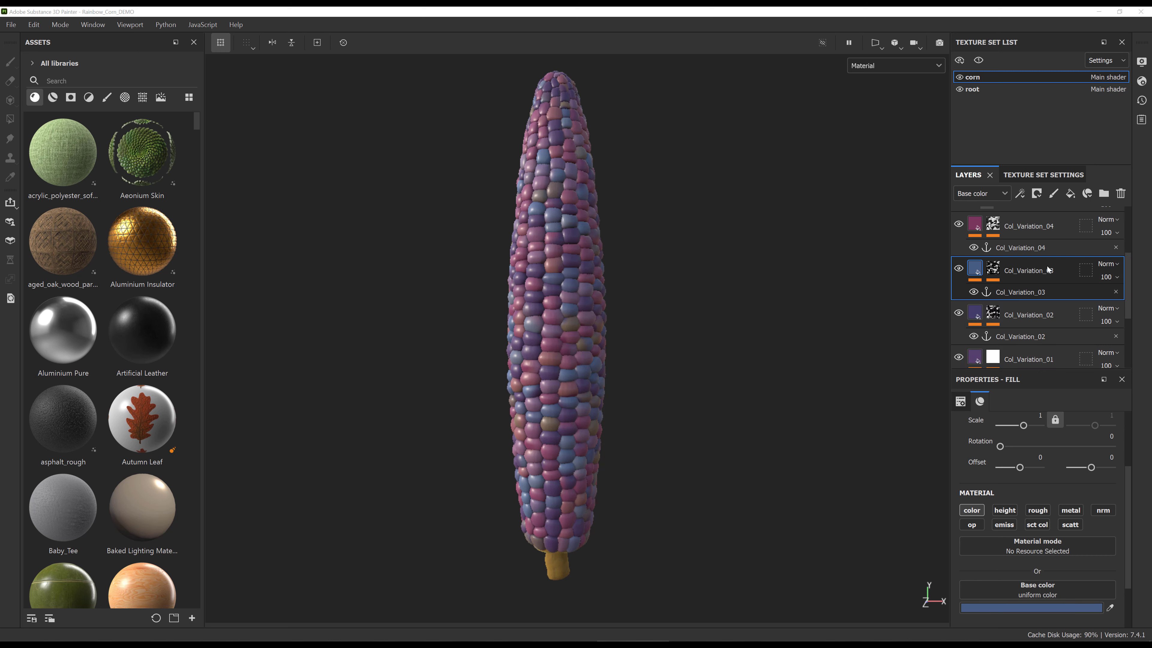
pyautogui.scroll(-1, 1046, 268)
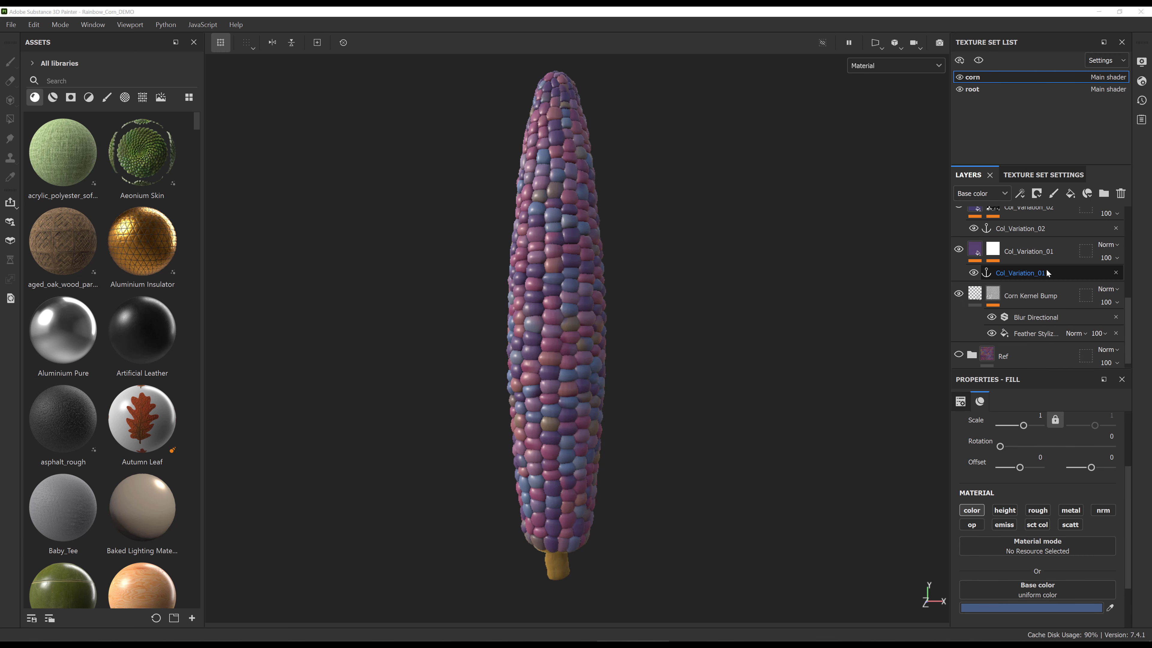
pyautogui.scroll(1, 1046, 268)
pyautogui.scroll(-2, 1046, 268)
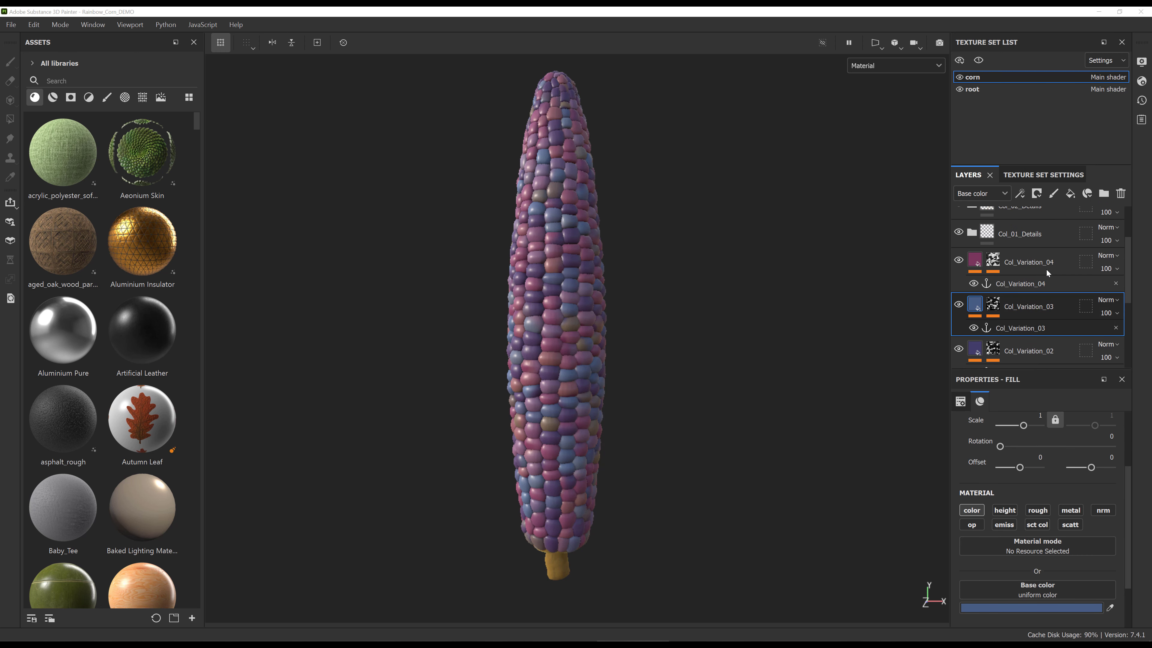
pyautogui.scroll(3, 1046, 269)
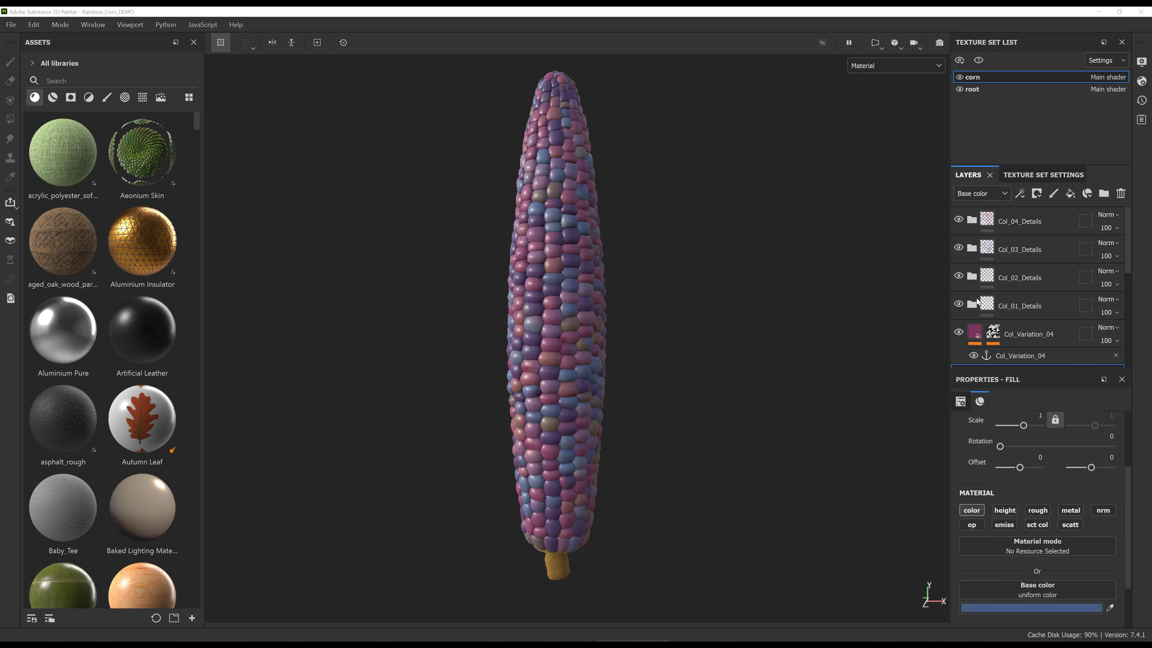
# - Hide the Col_04_Details, Col_03_Details and Col_02_Details folders to isolate the base variant on the corn
pyautogui.click(959, 219)
pyautogui.click(958, 247)
pyautogui.click(958, 275)
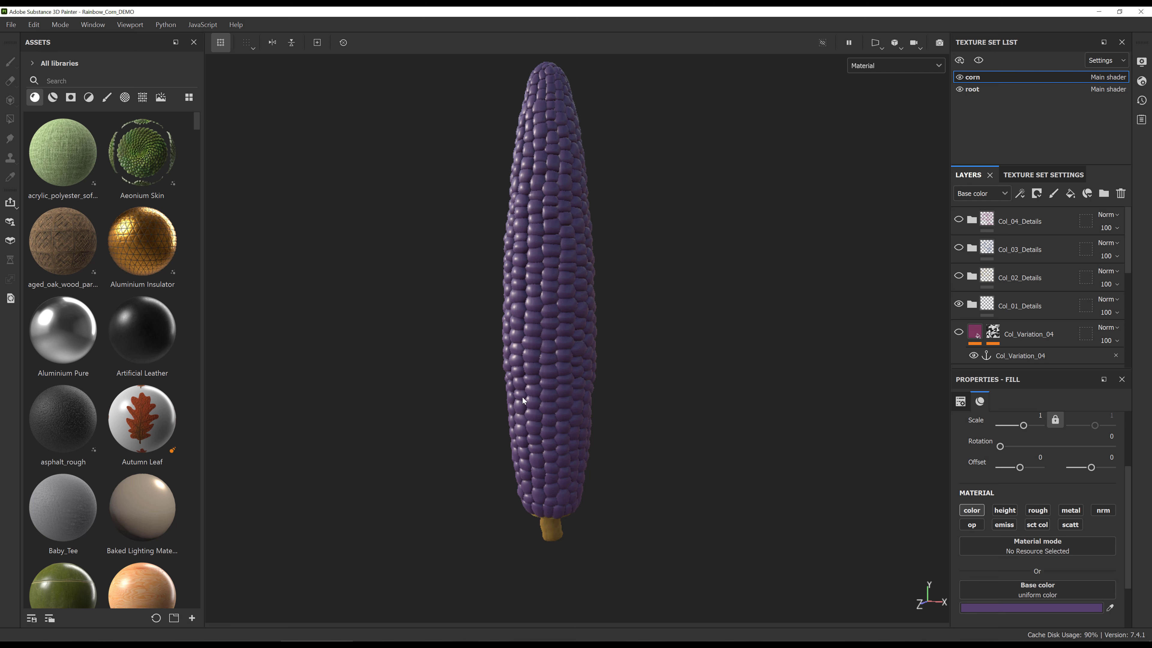
pyautogui.scroll(2, 563, 336)
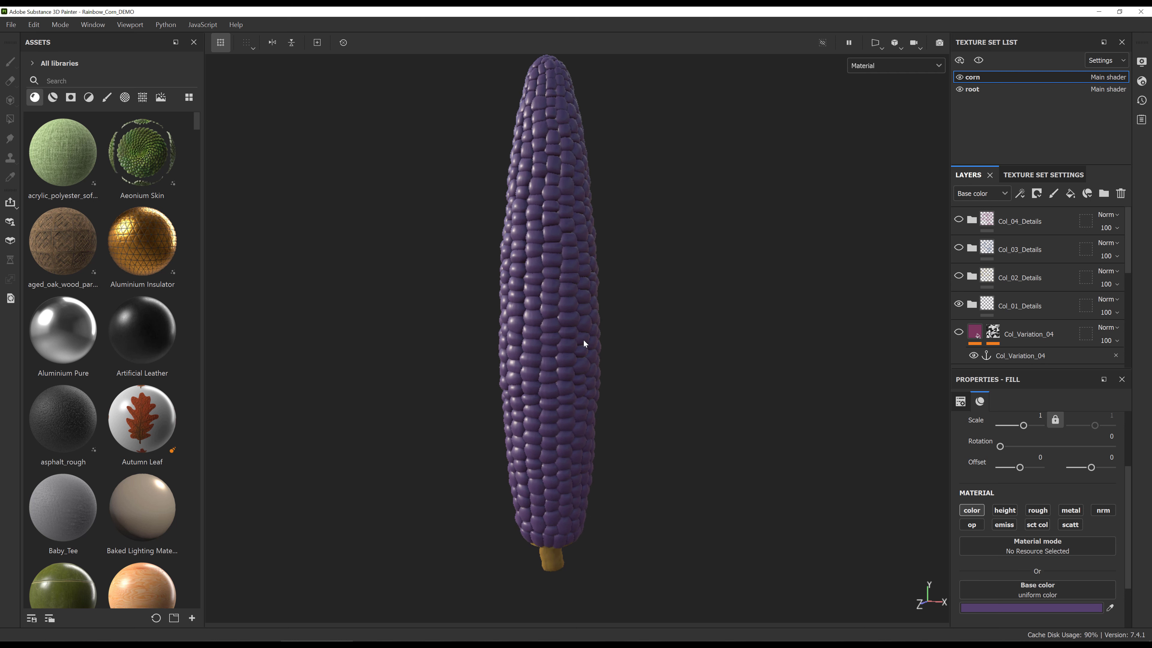
# - Show the Col_Variation_02 layer and its Col_02_Details folder to examine what they add to the base color
pyautogui.scroll(-4, 1016, 334)
pyautogui.click(987, 307)
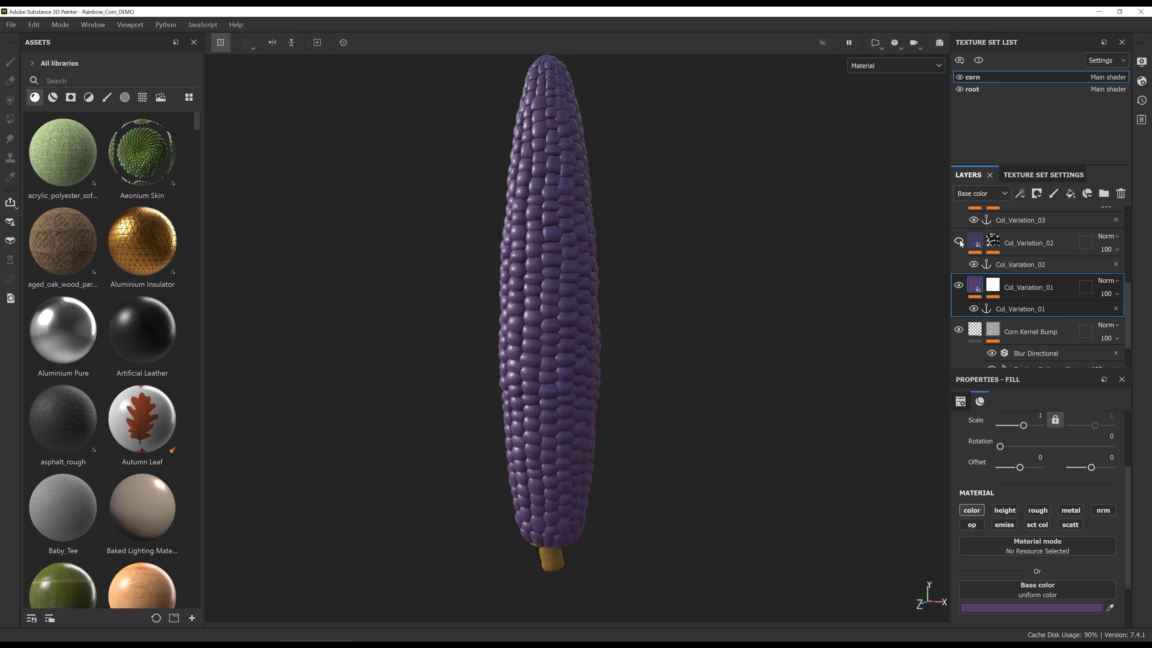
pyautogui.scroll(5, 707, 312)
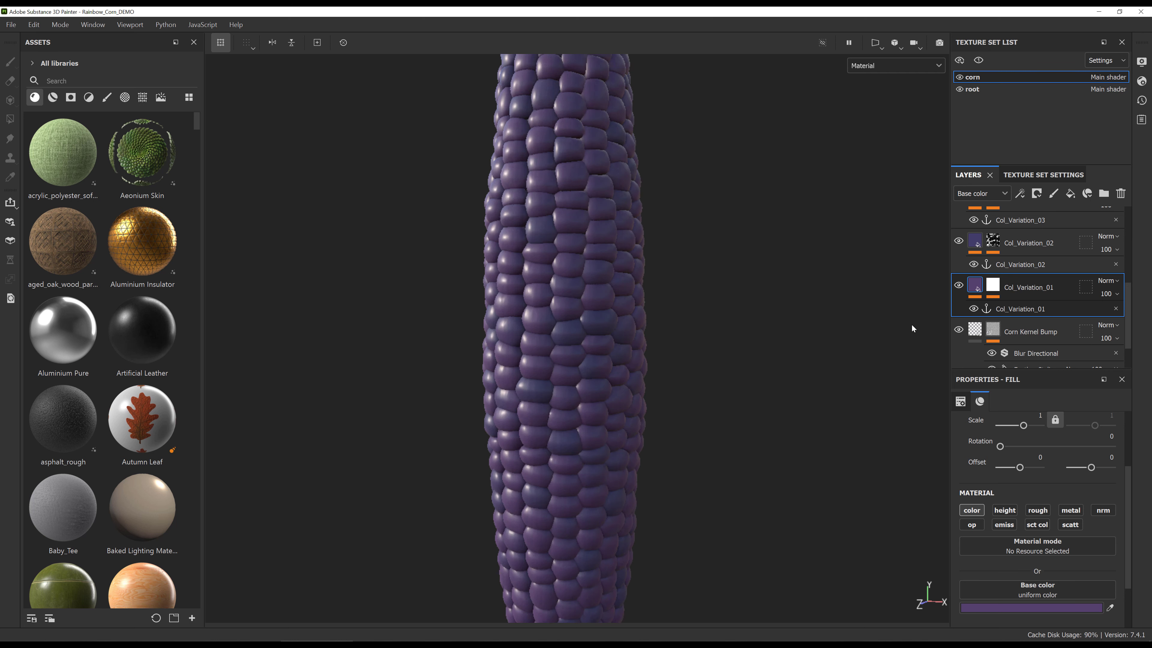
pyautogui.scroll(3, 1043, 249)
pyautogui.click(959, 267)
pyautogui.click(959, 241)
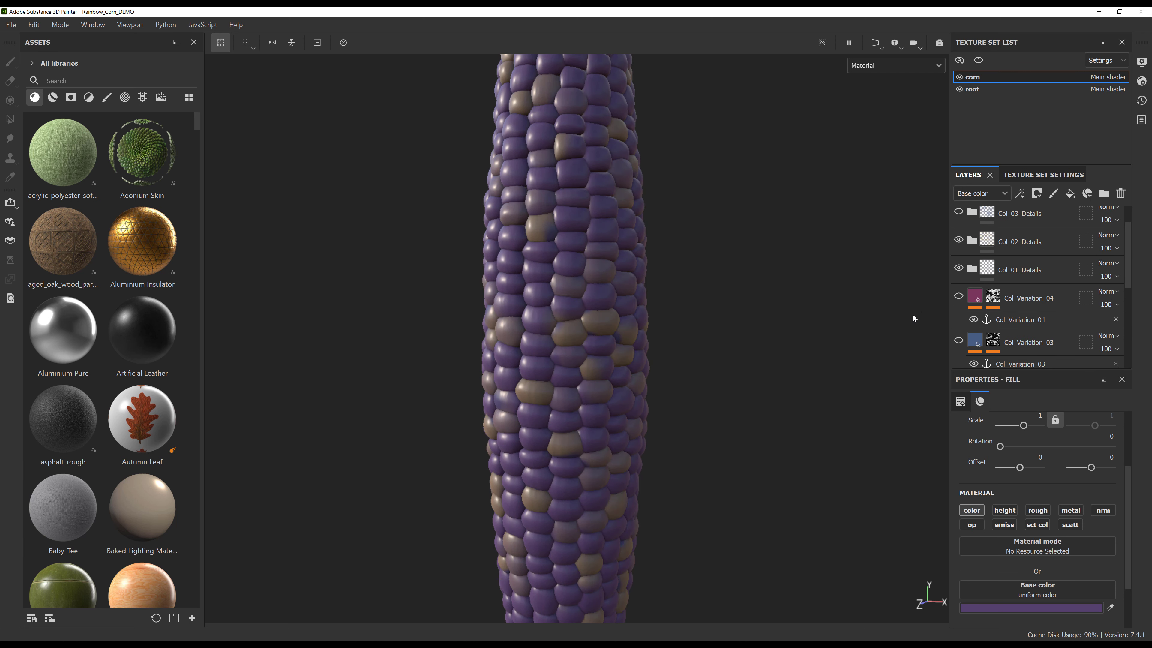
# - Show Col_Variation_03 and Col_Variation_04 together with their details folders to examine the complete kernel coloring
pyautogui.scroll(-1, 1004, 330)
pyautogui.click(959, 305)
pyautogui.scroll(2, 997, 295)
pyautogui.click(959, 247)
pyautogui.keyDown('alt'); pyautogui.moveTo(590, 295); pyautogui.dragTo(707, 295, button='right'); pyautogui.keyUp('alt')
pyautogui.click(959, 220)
pyautogui.click(959, 332)
pyautogui.keyDown('alt'); pyautogui.moveTo(537, 217); pyautogui.dragTo(567, 286, button='right'); pyautogui.keyUp('alt')
pyautogui.keyDown('alt'); pyautogui.moveTo(653, 289); pyautogui.dragTo(727, 277); pyautogui.keyUp('alt')
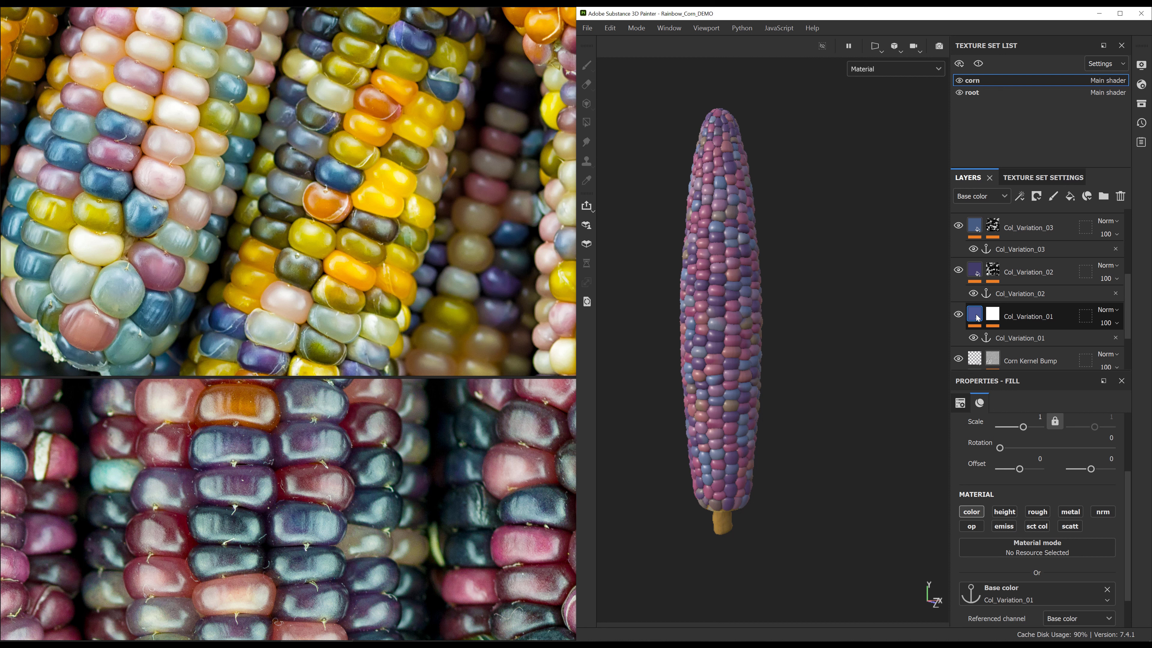
# - Sample a yellow kernel from the reference photo as Col_Variation_01's base color and a green tone for Col_Variation_02
pyautogui.click(976, 319)
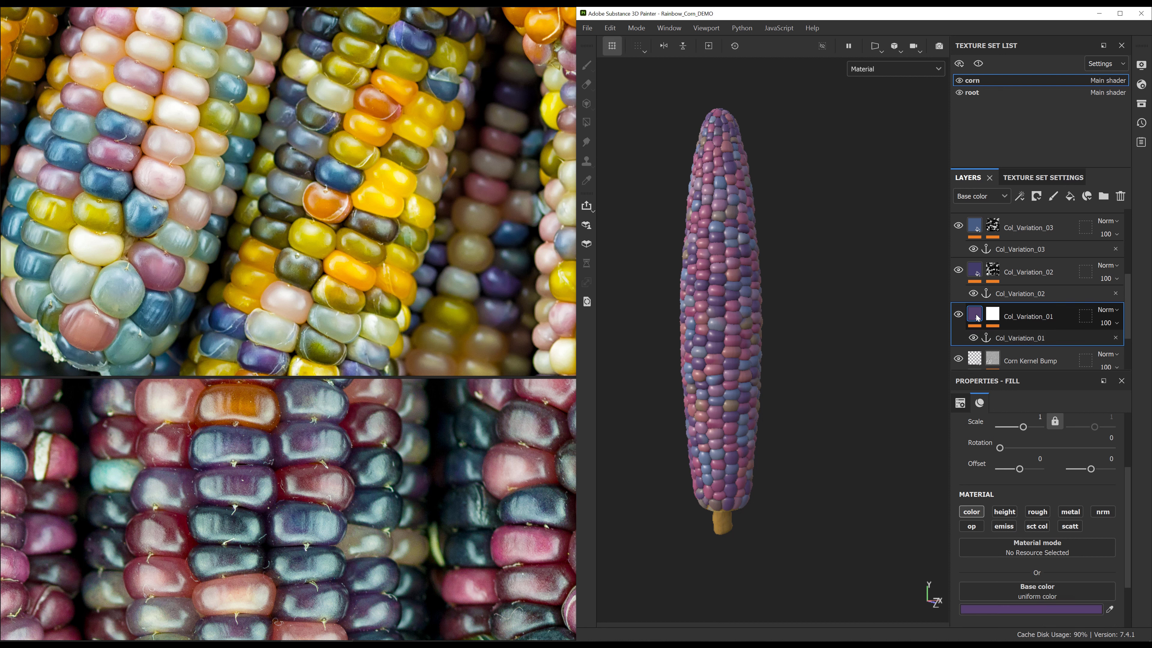
pyautogui.click(1110, 609)
pyautogui.click(376, 198)
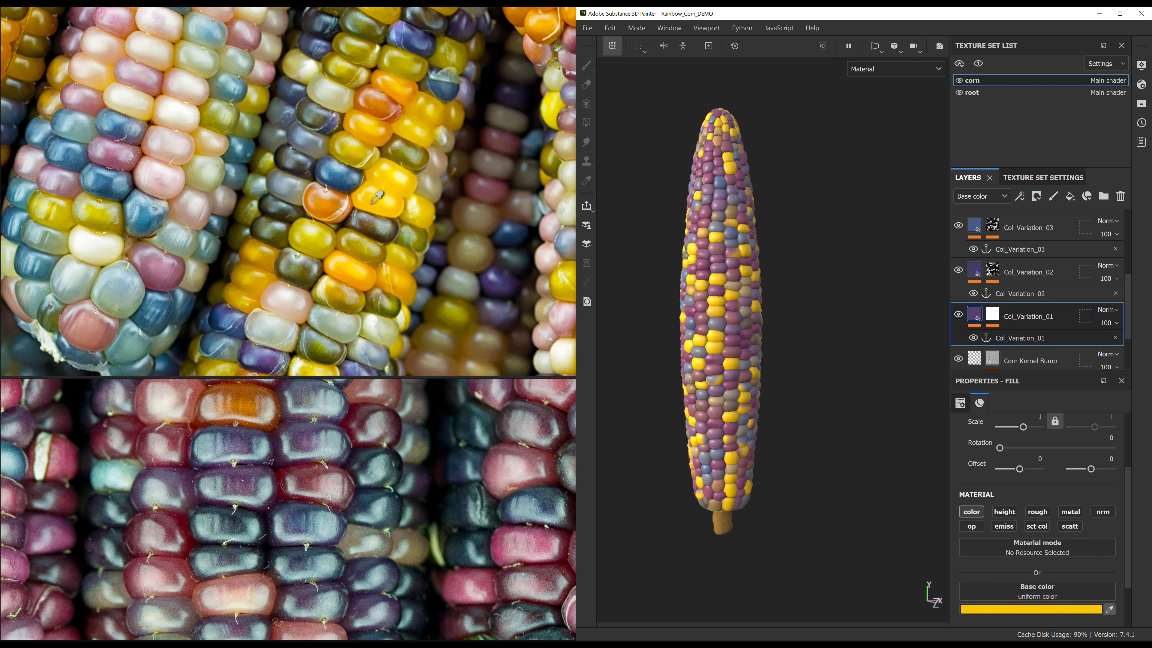
pyautogui.click(975, 272)
pyautogui.click(1110, 609)
pyautogui.click(206, 175)
# - Sample a pale blue kernel from the reference photo as the base color of Col_Variation_03
pyautogui.click(975, 225)
pyautogui.click(1110, 610)
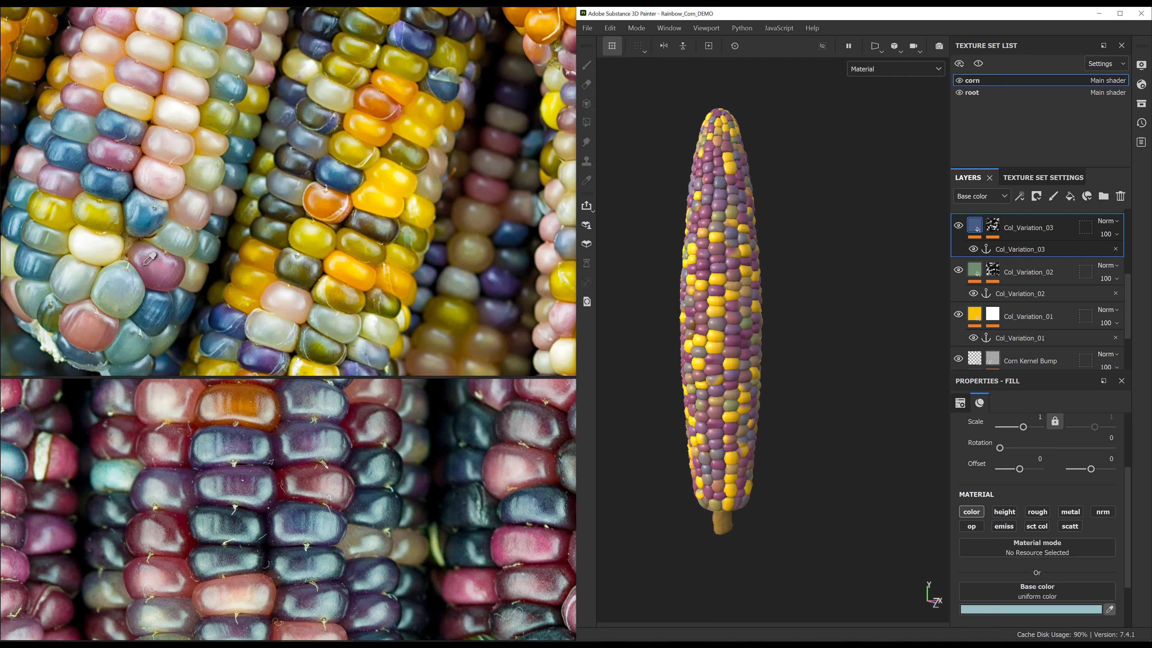
pyautogui.click(136, 289)
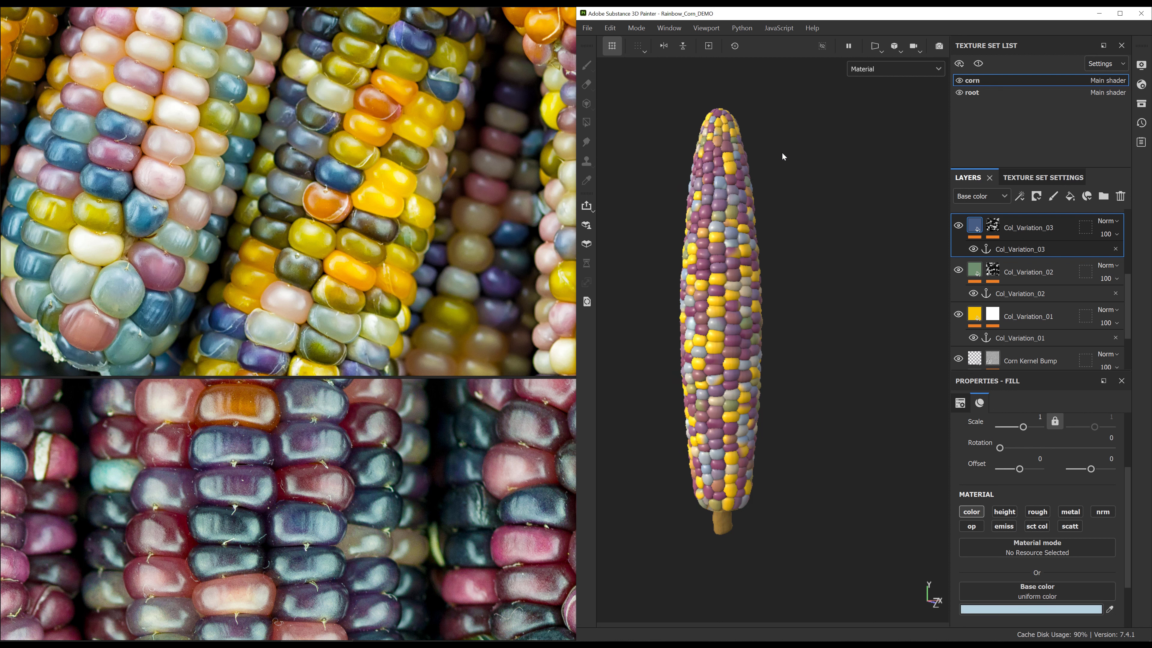
pyautogui.scroll(2, 975, 272)
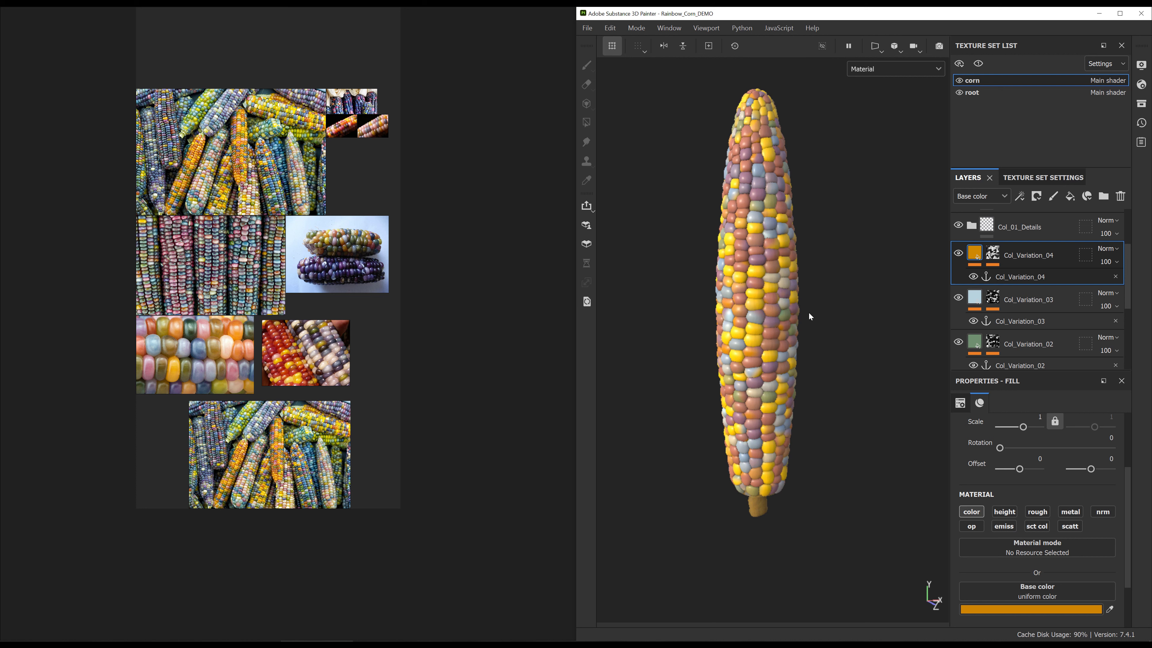
# - Increase the balance of the Cells 4 fill in the Col_Variation_04 mask
pyautogui.click(993, 253)
pyautogui.scroll(1, 1024, 309)
pyautogui.click(1023, 345)
pyautogui.scroll(-10, 1035, 522)
pyautogui.moveTo(1043, 454); pyautogui.dragTo(1058, 454)
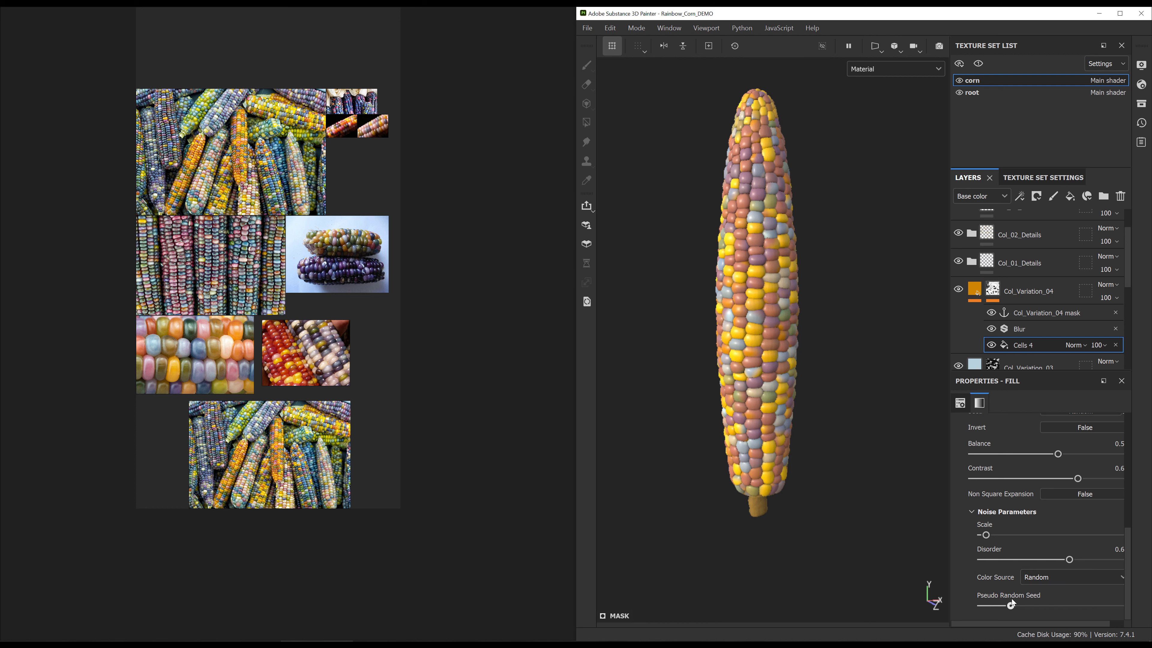
# - Set the Cells 4 color source to Pseudo Random (manual seed) and change the random seed
pyautogui.moveTo(1012, 600); pyautogui.dragTo(1057, 605)
pyautogui.click(1055, 577)
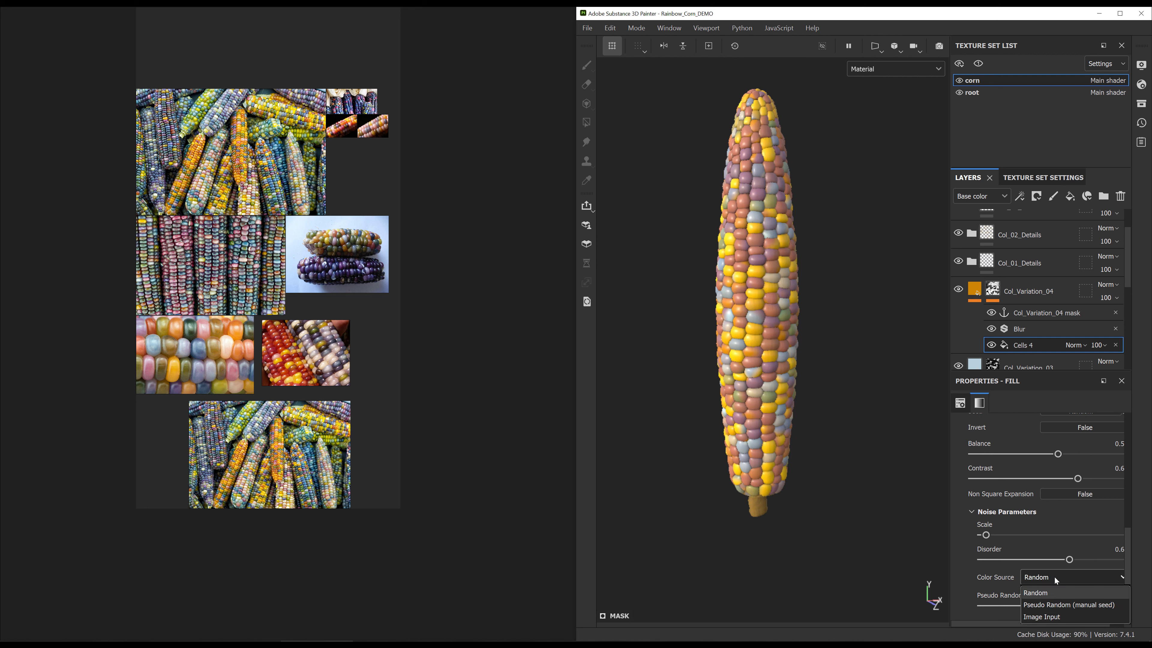
pyautogui.click(1047, 606)
pyautogui.moveTo(1067, 604)
pyautogui.mouseDown()
pyautogui.moveTo(1096, 605)
pyautogui.moveTo(1048, 604)
pyautogui.moveTo(1084, 606)
pyautogui.mouseUp()
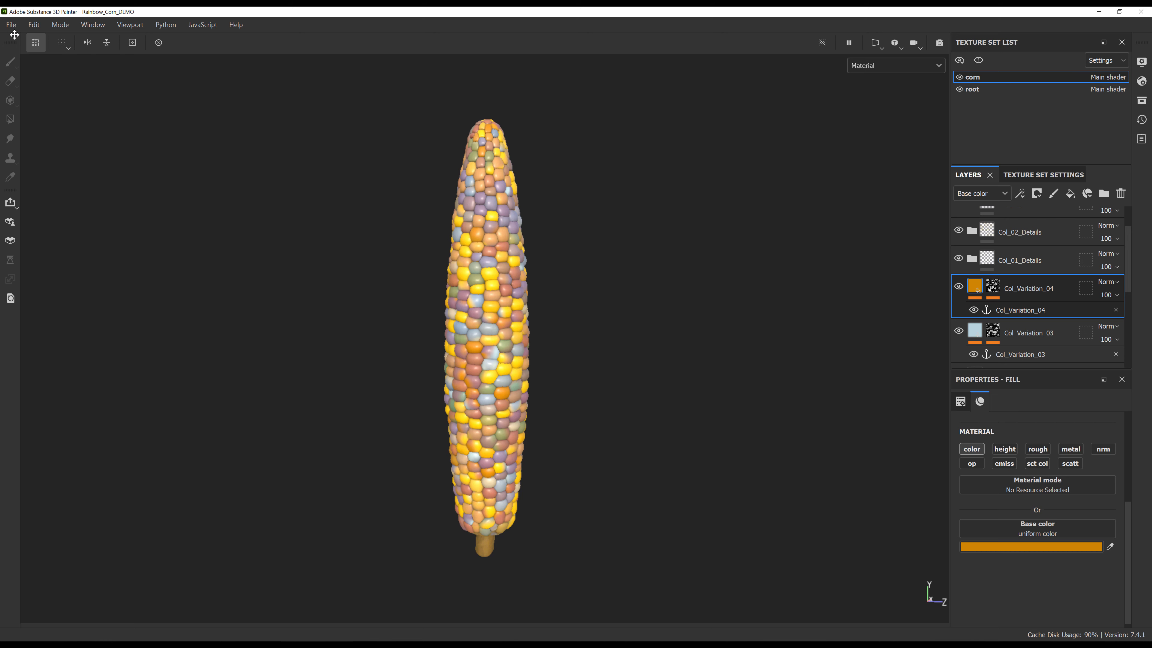
pyautogui.click(12, 25)
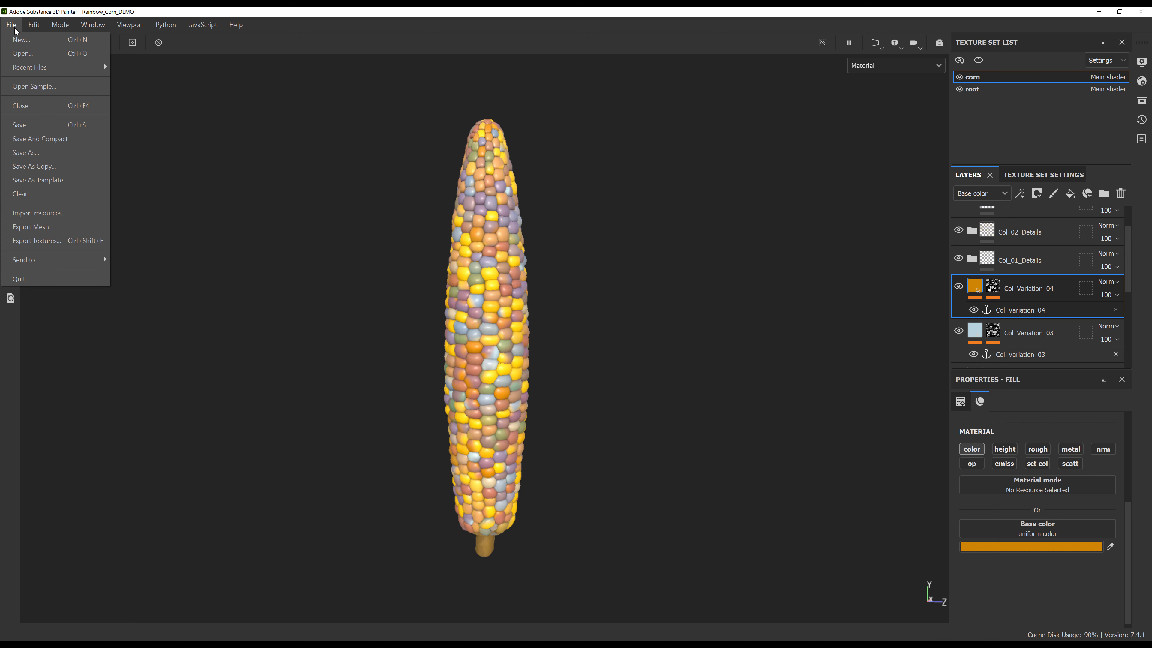
pyautogui.moveTo(82, 259)
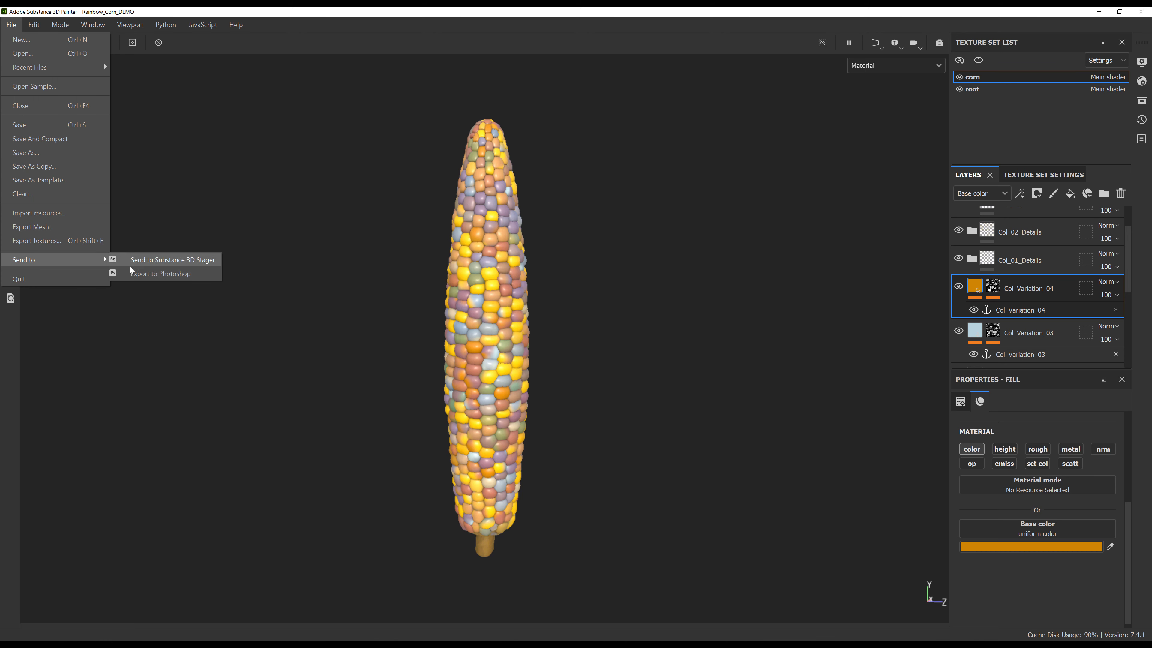
pyautogui.click(158, 272)
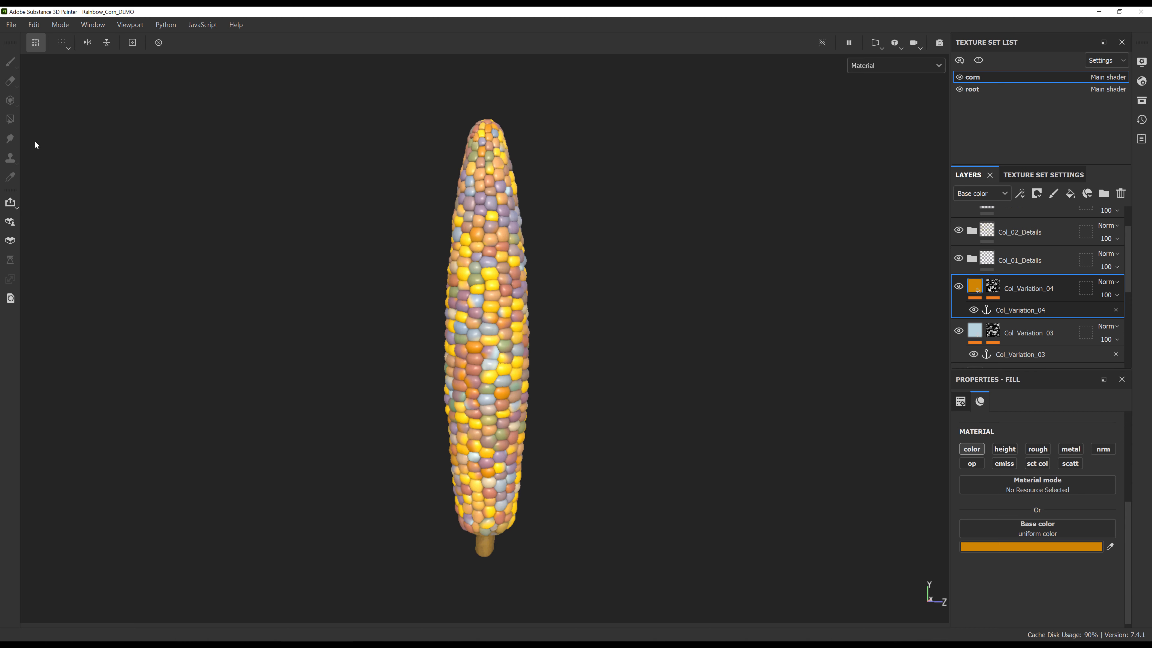
# - Open the texture export settings and review the available output template presets
pyautogui.click(11, 25)
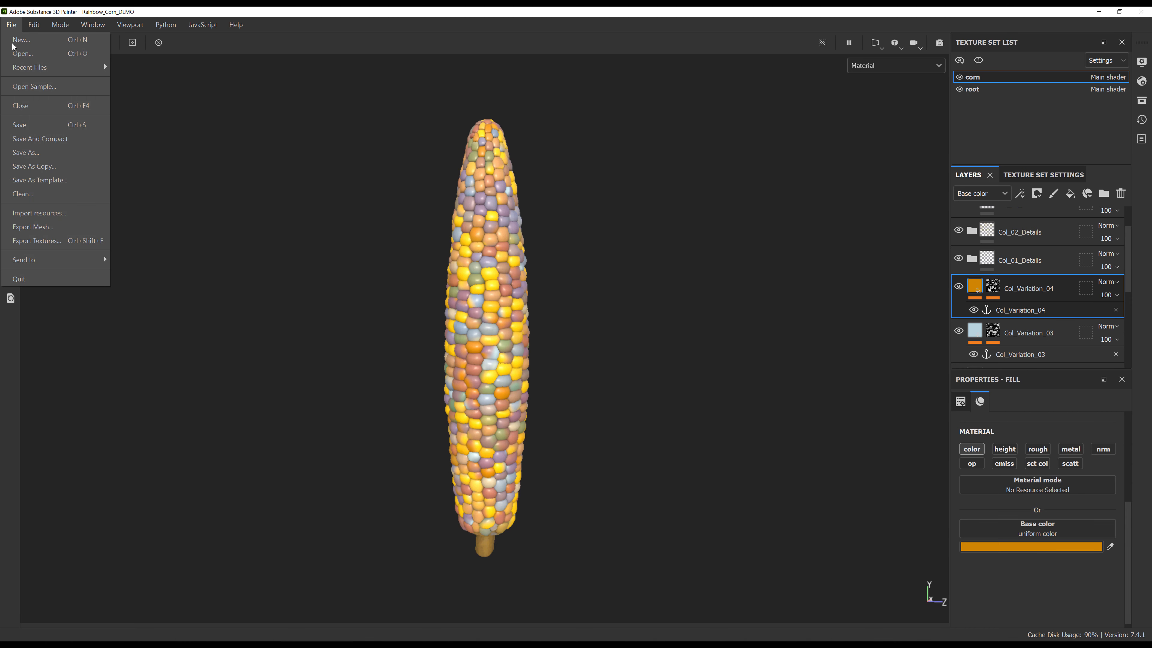
pyautogui.click(27, 242)
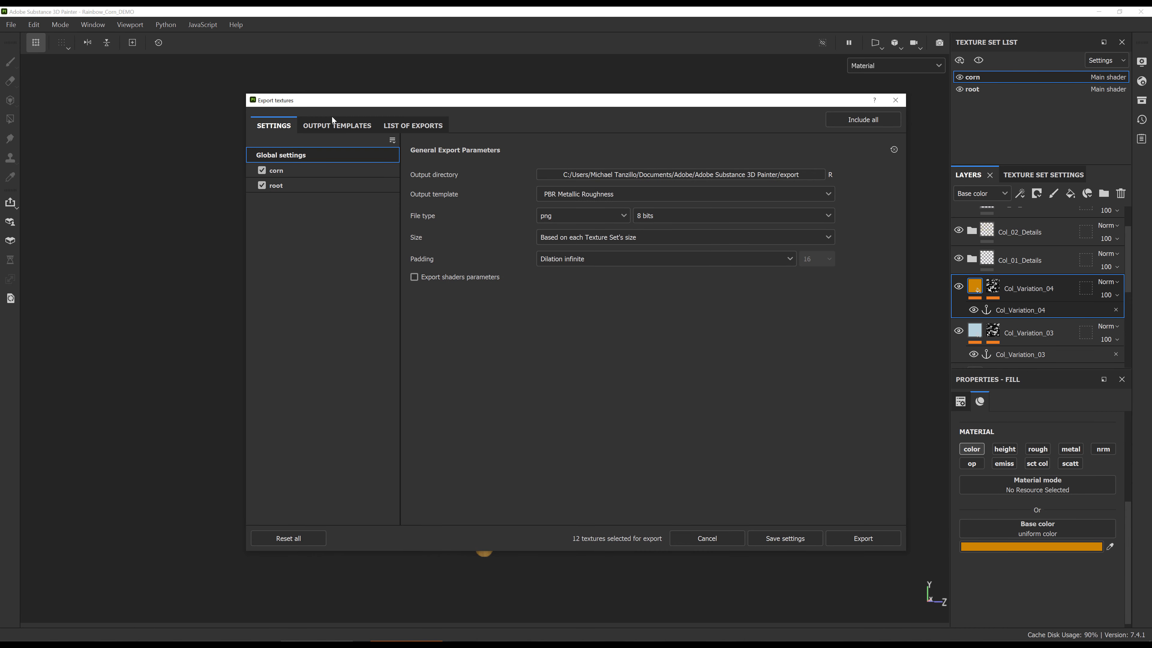
pyautogui.click(336, 125)
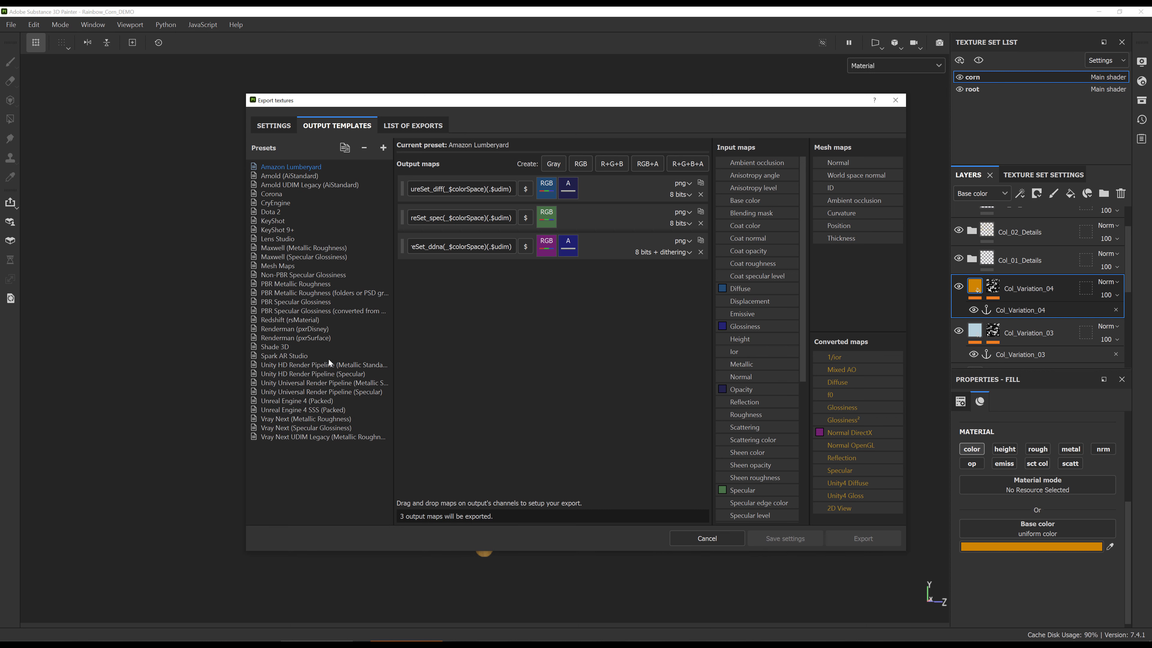
pyautogui.click(289, 130)
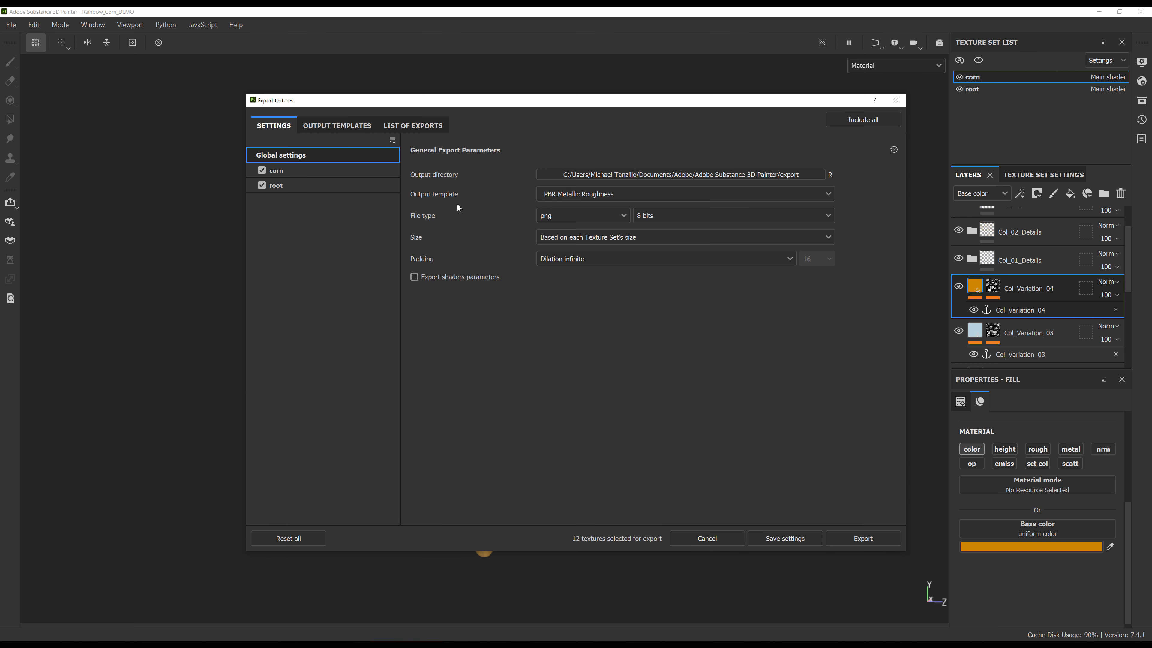
pyautogui.click(615, 195)
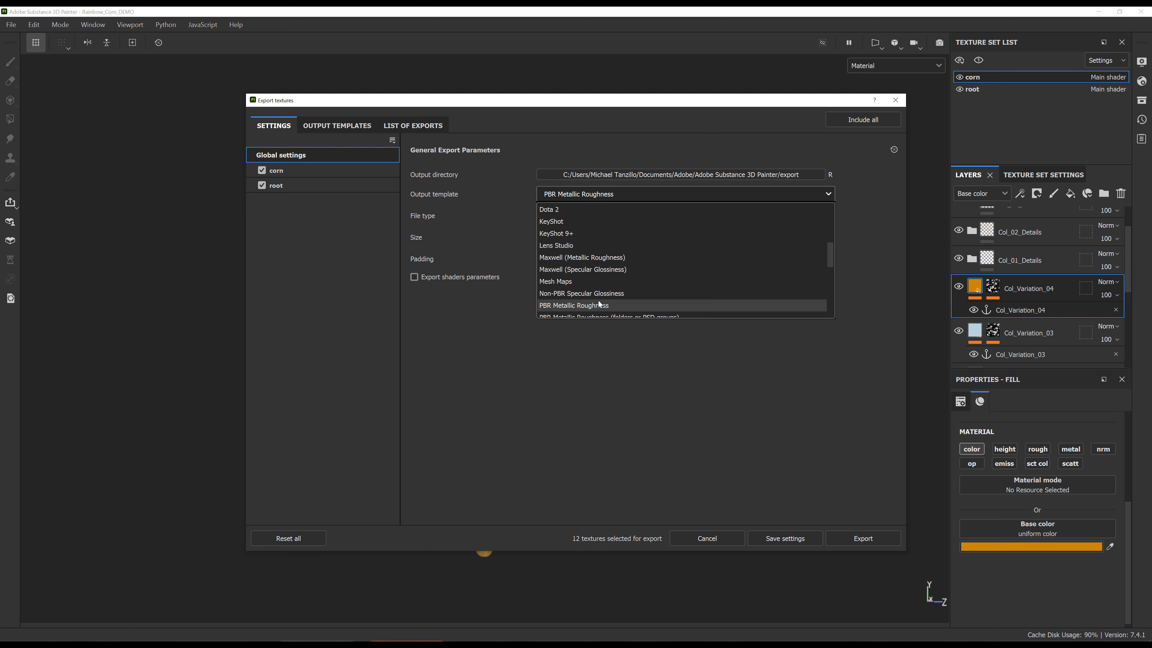
pyautogui.scroll(-1, 597, 305)
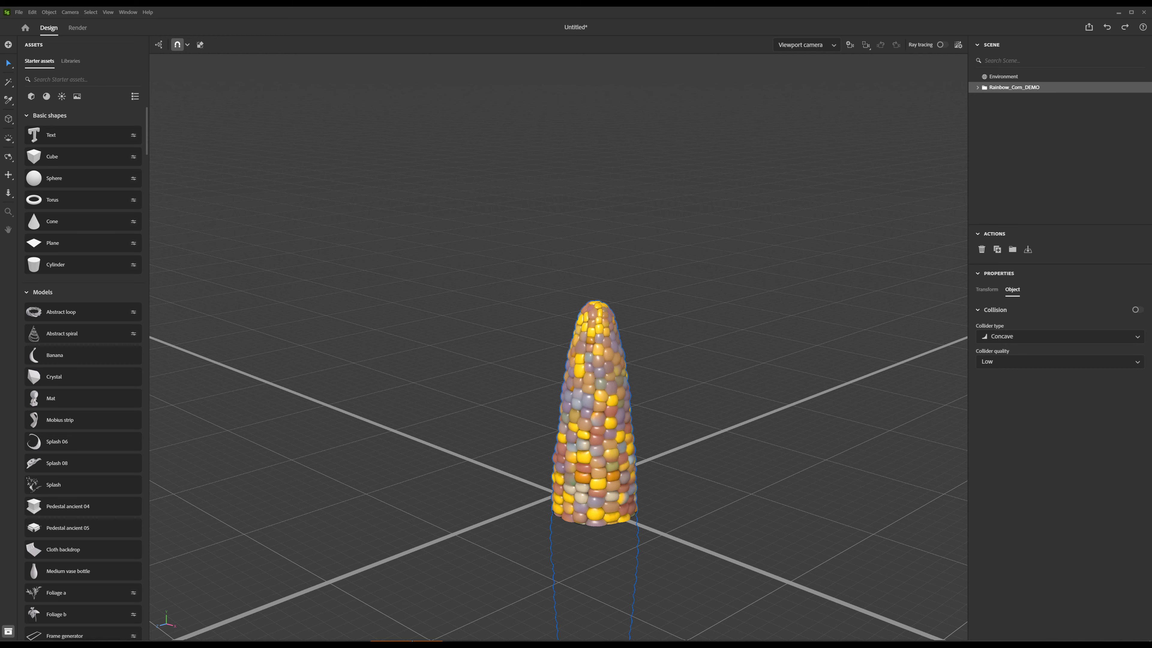
# - In Substance 3D Stager, place the imported Rainbow_Corn_DEMO model on the ground plane and frame the whole cob
pyautogui.click(1028, 250)
pyautogui.keyDown('alt'); pyautogui.moveTo(671, 350); pyautogui.dragTo(764, 339); pyautogui.keyUp('alt')
pyautogui.keyDown('alt'); pyautogui.moveTo(597, 355); pyautogui.dragTo(587, 325); pyautogui.keyUp('alt')
pyautogui.keyDown('alt'); pyautogui.moveTo(587, 325); pyautogui.dragTo(610, 309, button='right'); pyautogui.keyUp('alt')
pyautogui.keyDown('alt'); pyautogui.moveTo(610, 308); pyautogui.dragTo(607, 344, button='middle'); pyautogui.keyUp('alt')
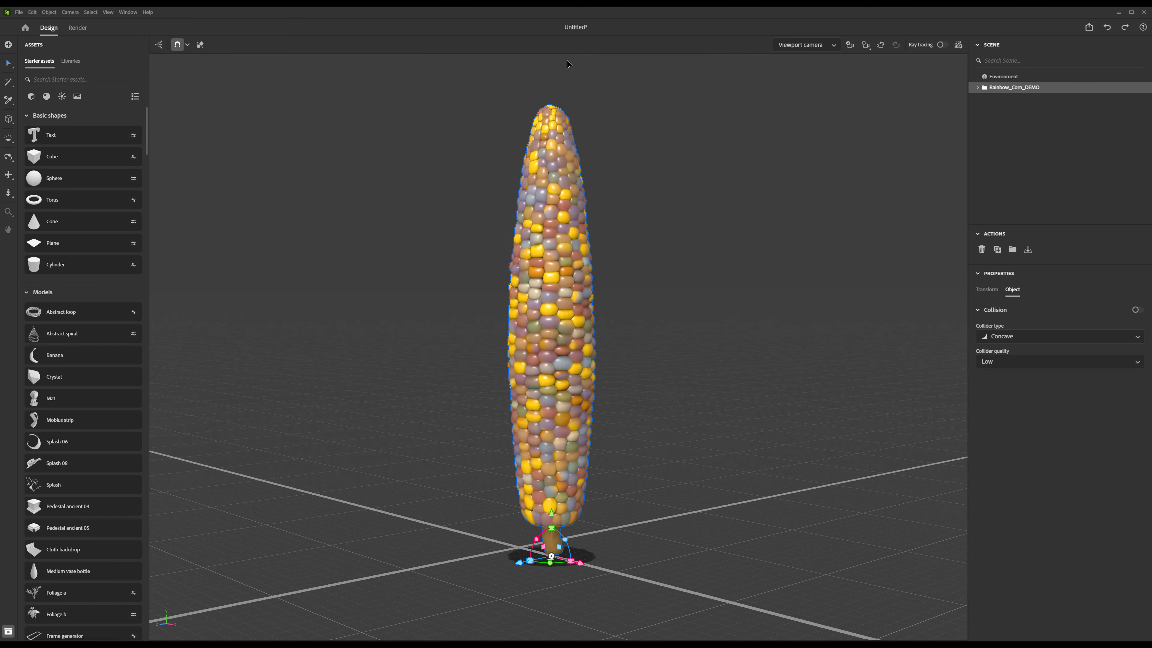
pyautogui.keyDown('alt'); pyautogui.moveTo(537, 248); pyautogui.dragTo(762, 253); pyautogui.keyUp('alt')
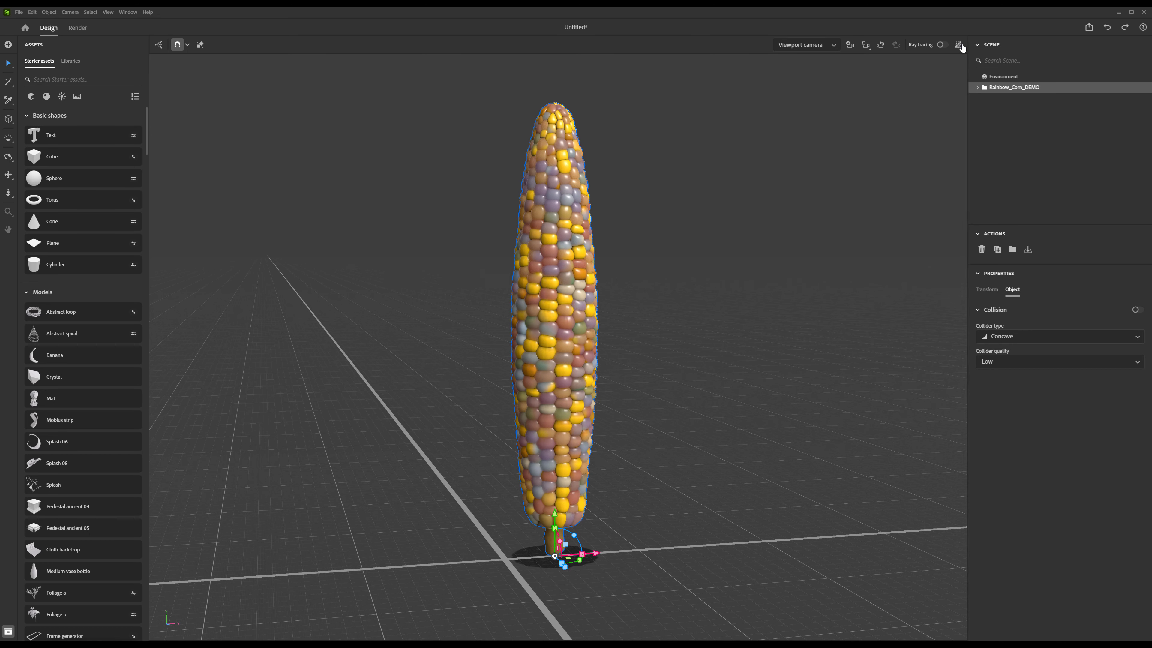
# - Inspect the corn with ray tracing on and the selection overlays hidden, and turn ray tracing off again
pyautogui.click(943, 45)
pyautogui.keyDown('alt'); pyautogui.moveTo(504, 331); pyautogui.dragTo(537, 363); pyautogui.keyUp('alt')
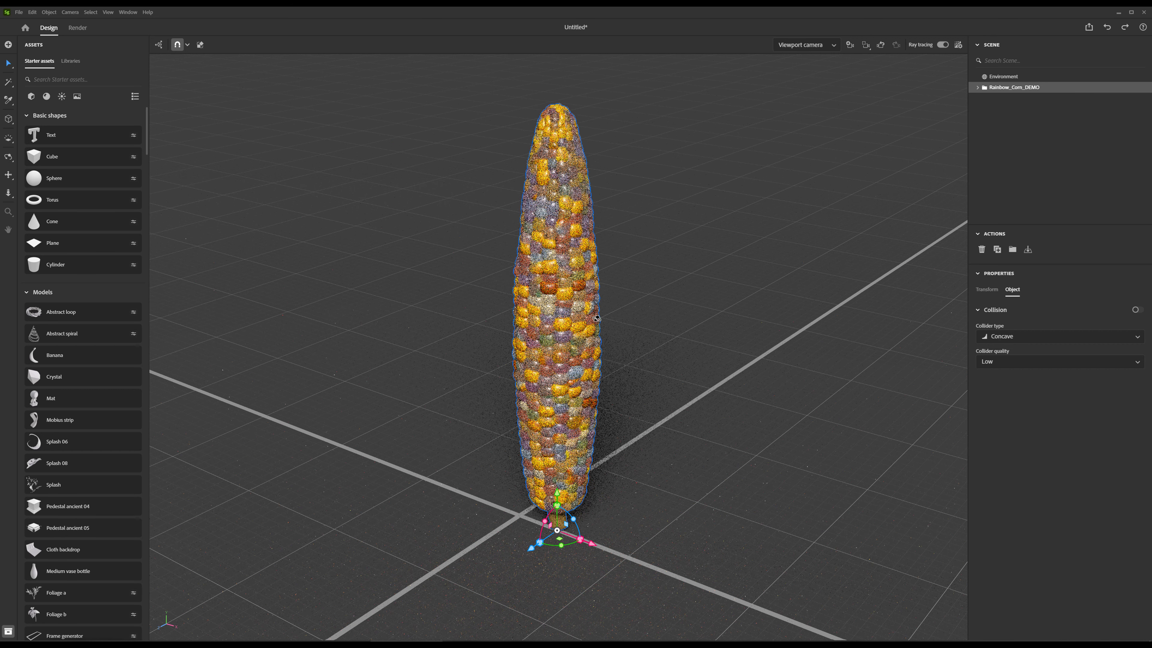
pyautogui.keyDown('alt'); pyautogui.moveTo(595, 319); pyautogui.dragTo(592, 230); pyautogui.keyUp('alt')
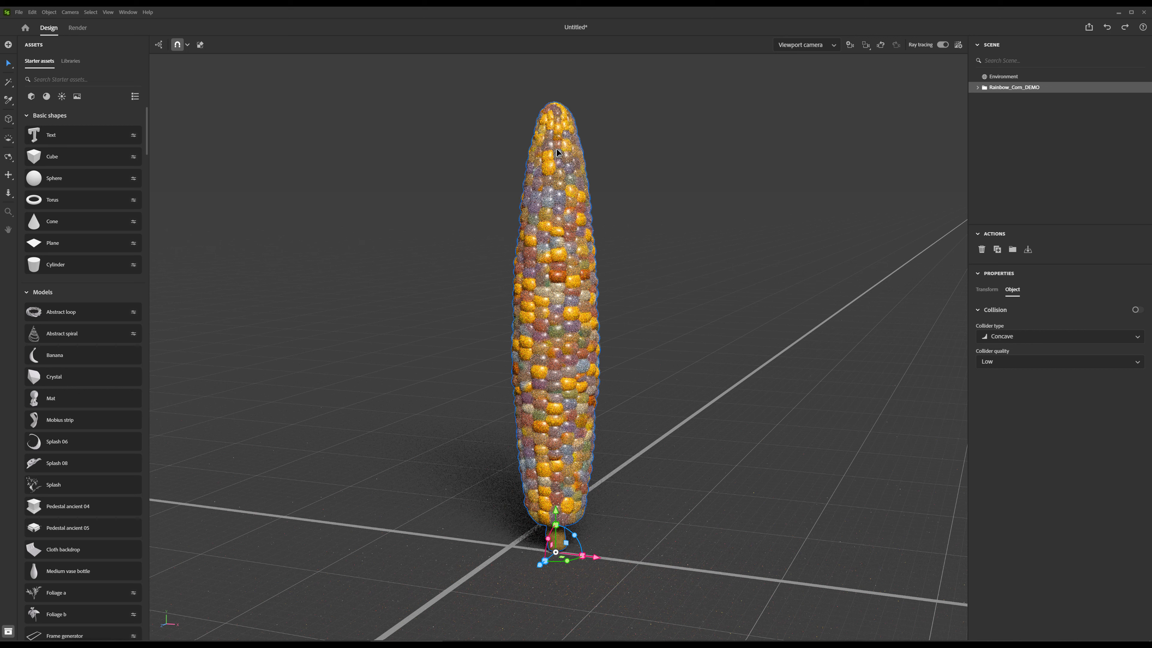
pyautogui.hotkey('ctrl', 'h')
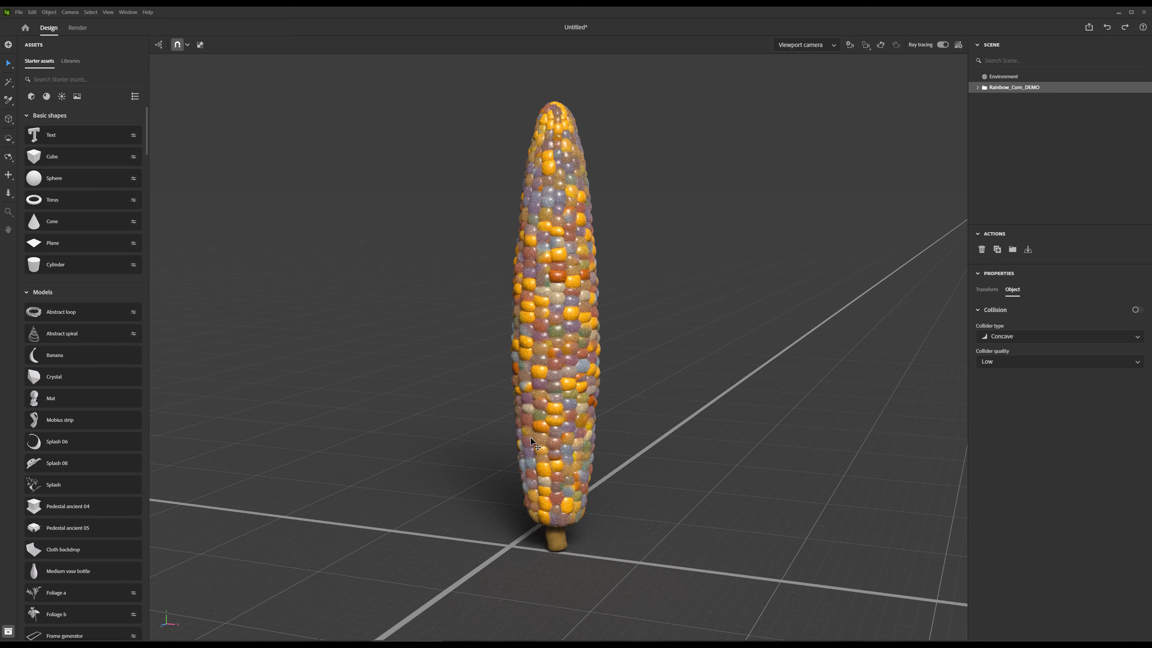
pyautogui.press('Escape')
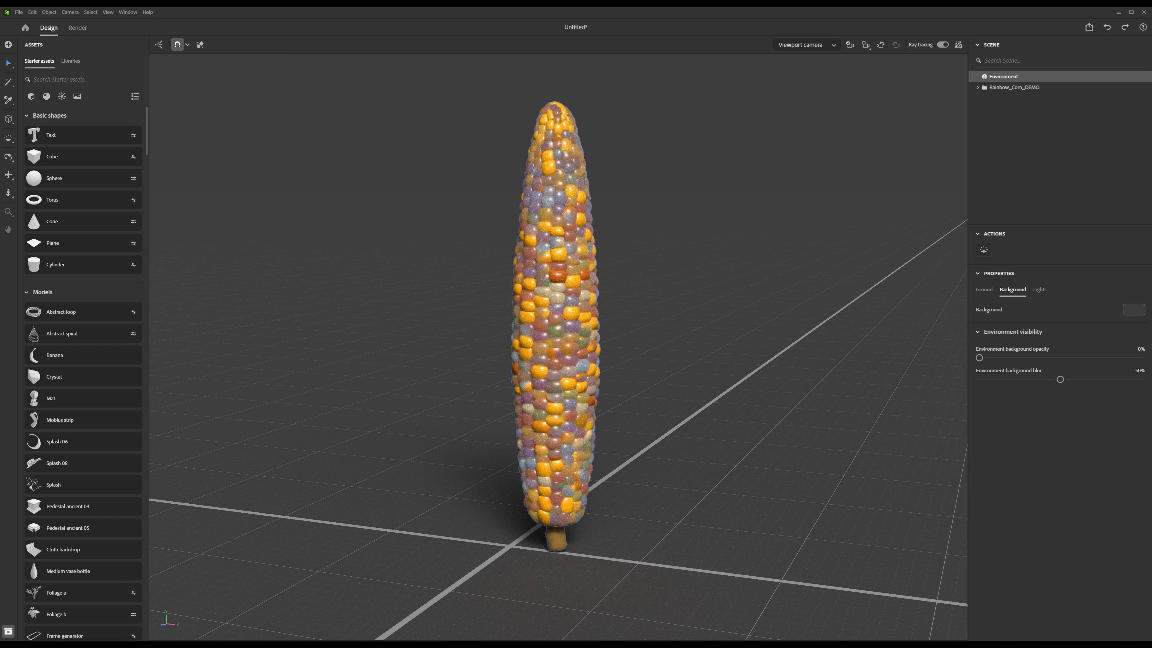
pyautogui.click(943, 44)
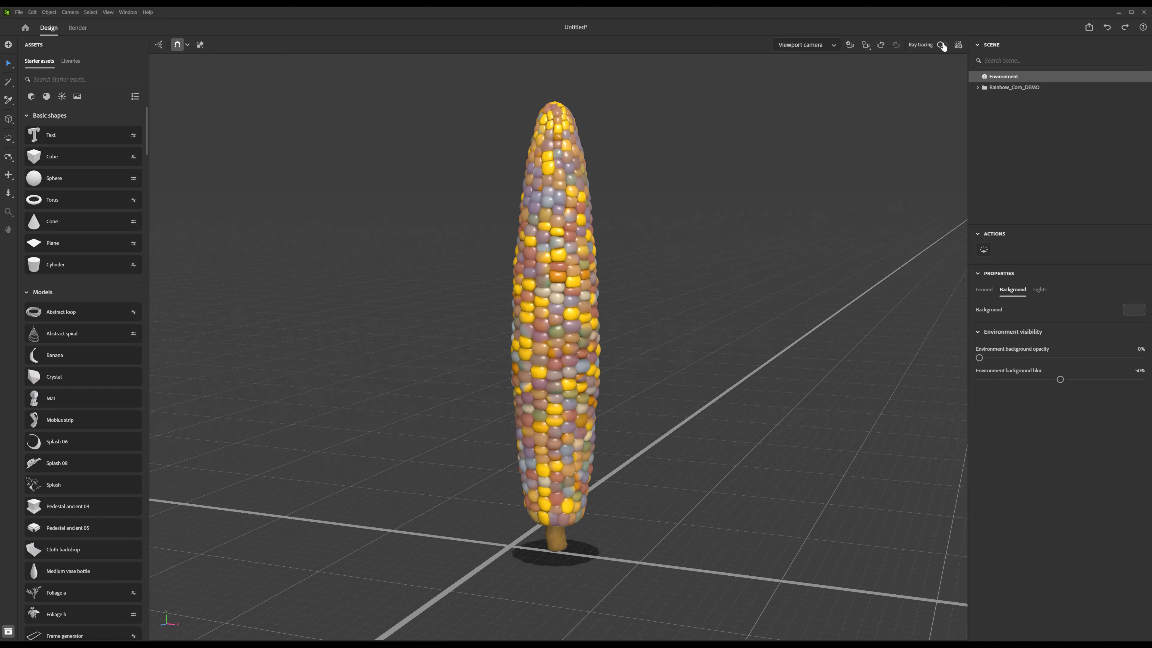
pyautogui.keyDown('alt'); pyautogui.moveTo(538, 132); pyautogui.dragTo(453, 133); pyautogui.keyUp('alt')
# - Switch back to Substance 3D Painter and export the corn and root textures as 8-bit PNG files with the PBR Metallic Roughness template
pyautogui.click(1144, 15)
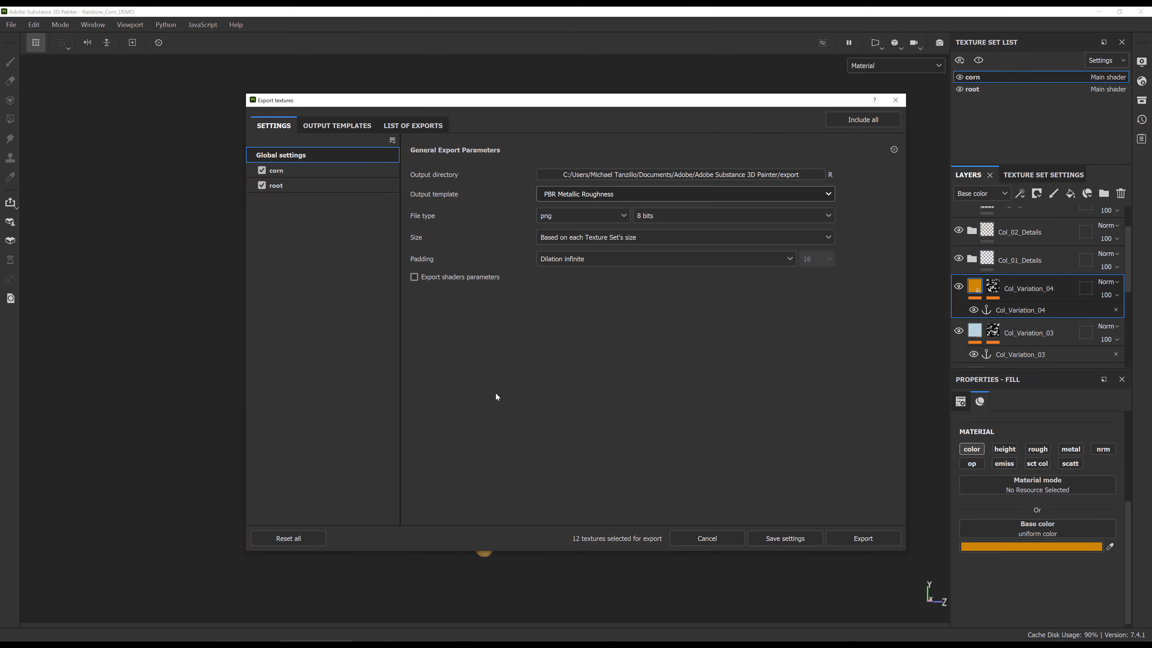
pyautogui.click(867, 540)
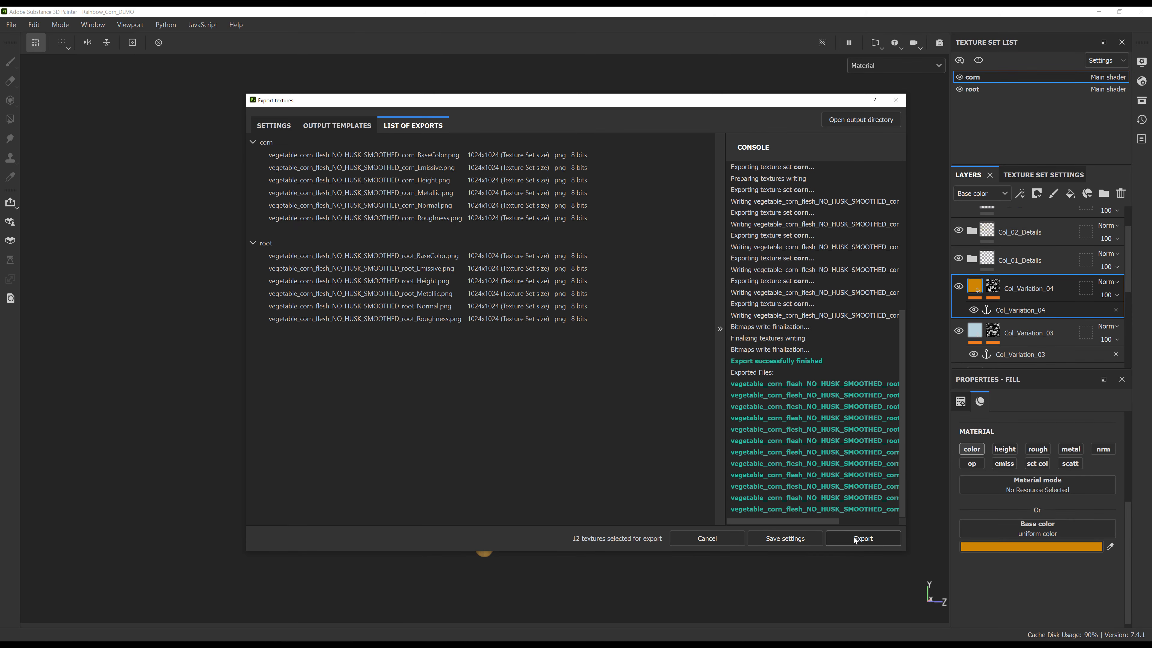
pyautogui.click(675, 533)
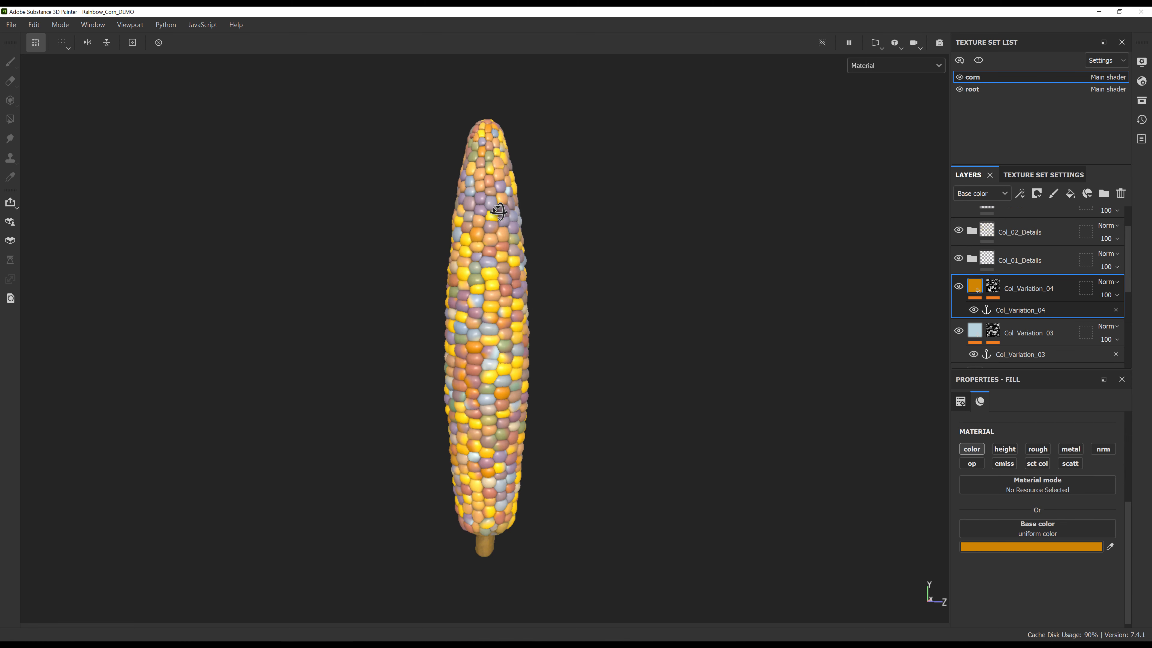
# - Add a fill layer above Col_04_Details and limit it to the height channel
pyautogui.keyDown('alt'); pyautogui.moveTo(500, 212); pyautogui.dragTo(509, 235); pyautogui.keyUp('alt')
pyautogui.scroll(2, 1031, 304)
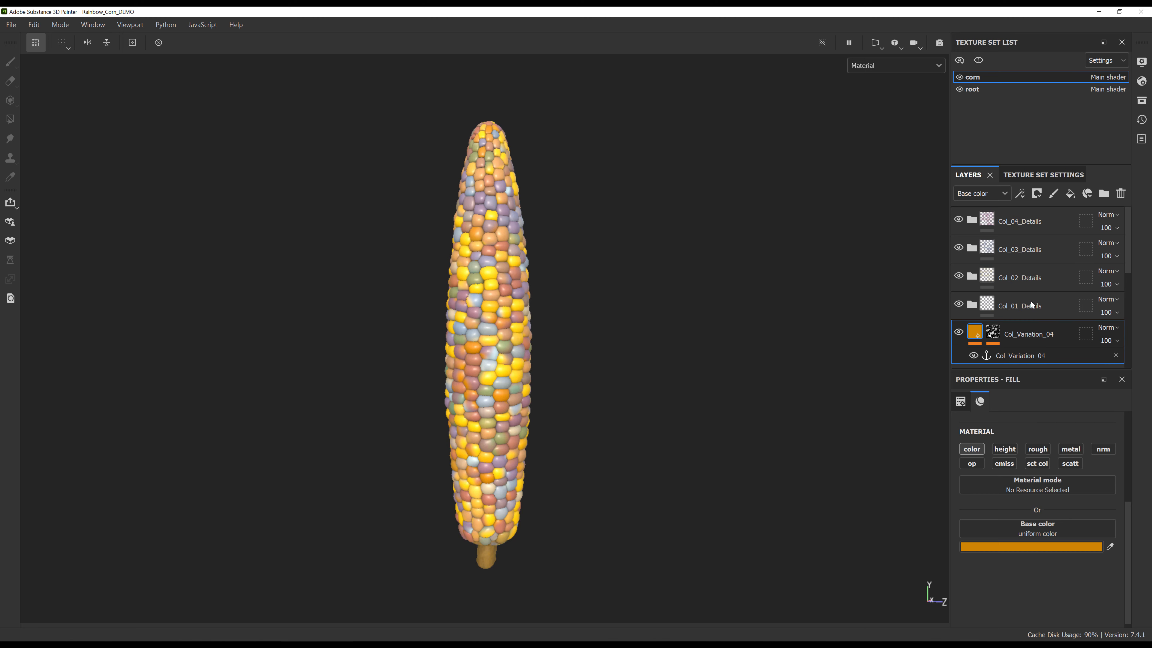
pyautogui.click(1055, 223)
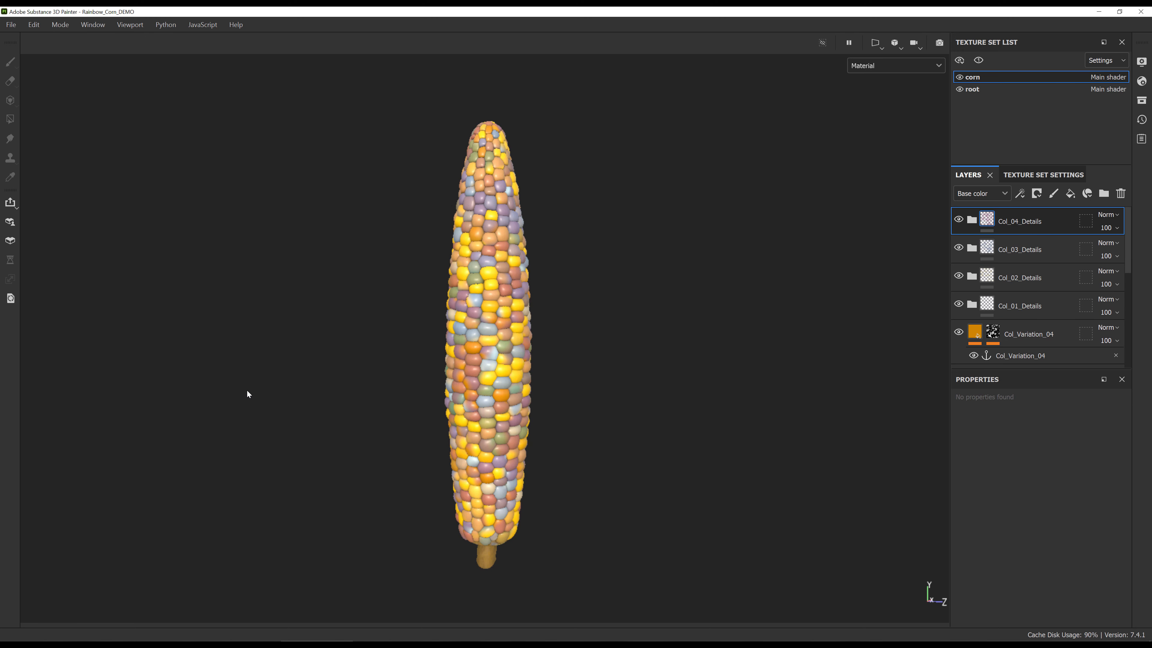
pyautogui.click(1070, 194)
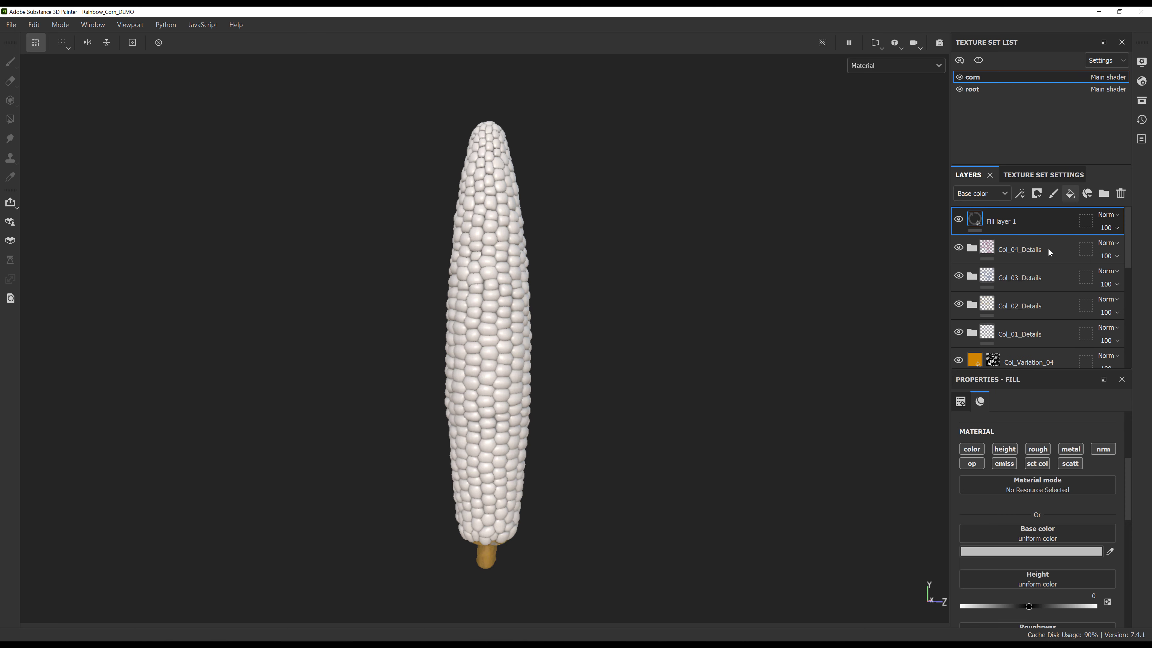
pyautogui.click(971, 449)
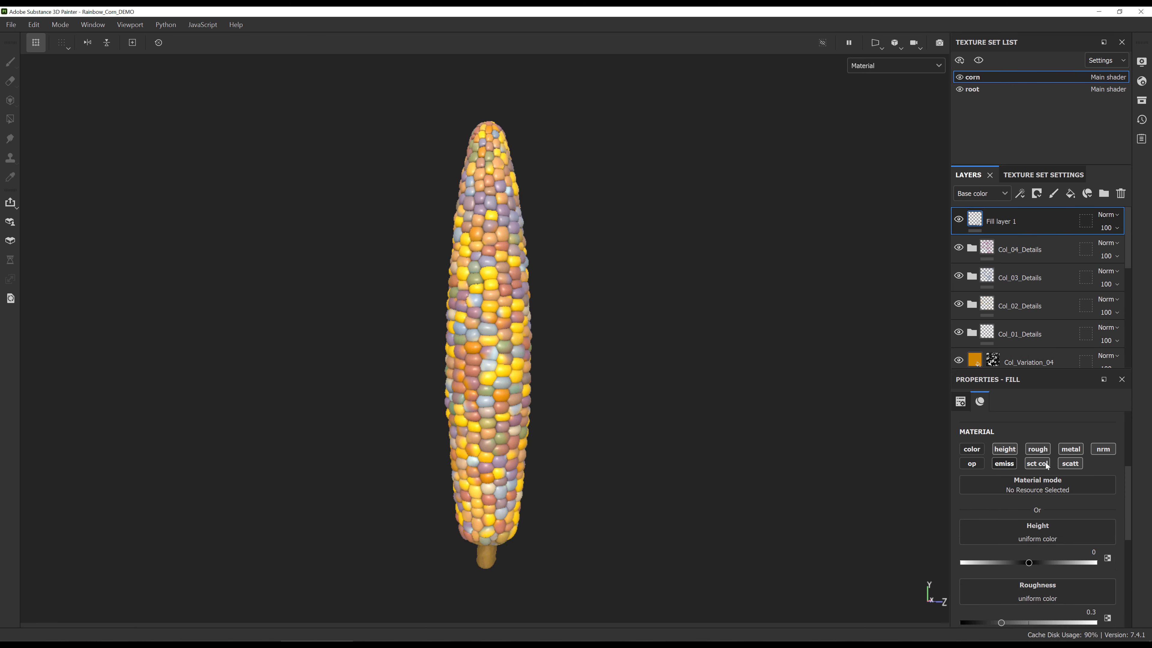
pyautogui.click(1037, 448)
pyautogui.click(1071, 449)
pyautogui.click(1100, 450)
pyautogui.click(1093, 453)
pyautogui.scroll(5, 432, 270)
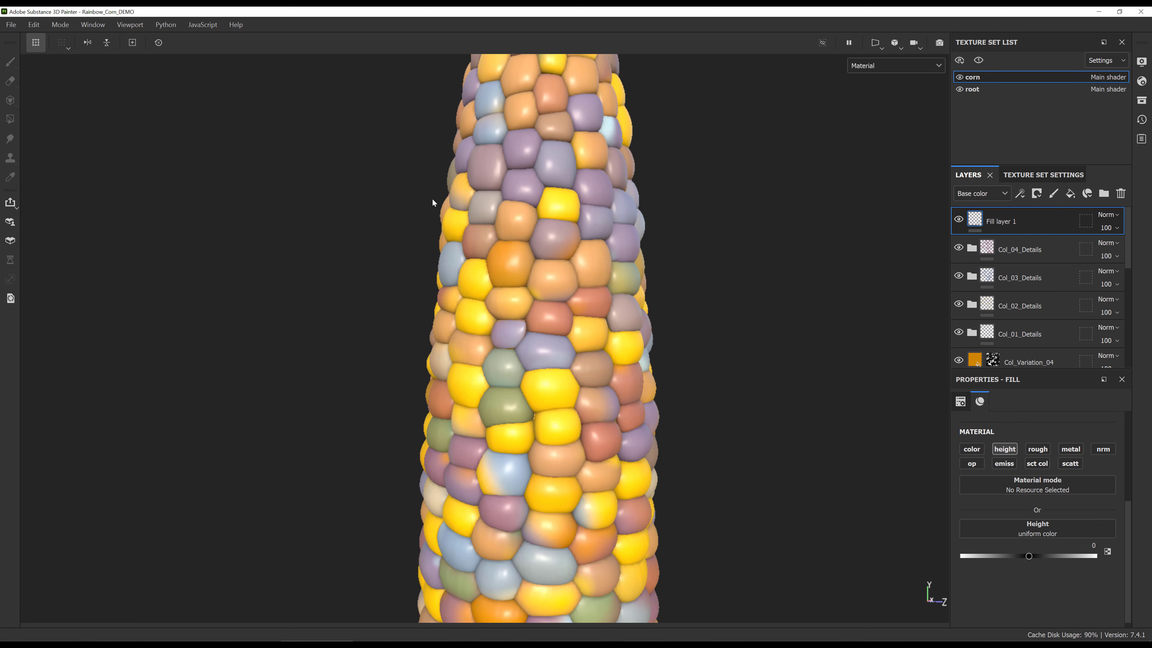
# - Test the height-only fill layer at a height of about 0.54 and reset the value to 0
pyautogui.moveTo(1030, 556); pyautogui.dragTo(1067, 555)
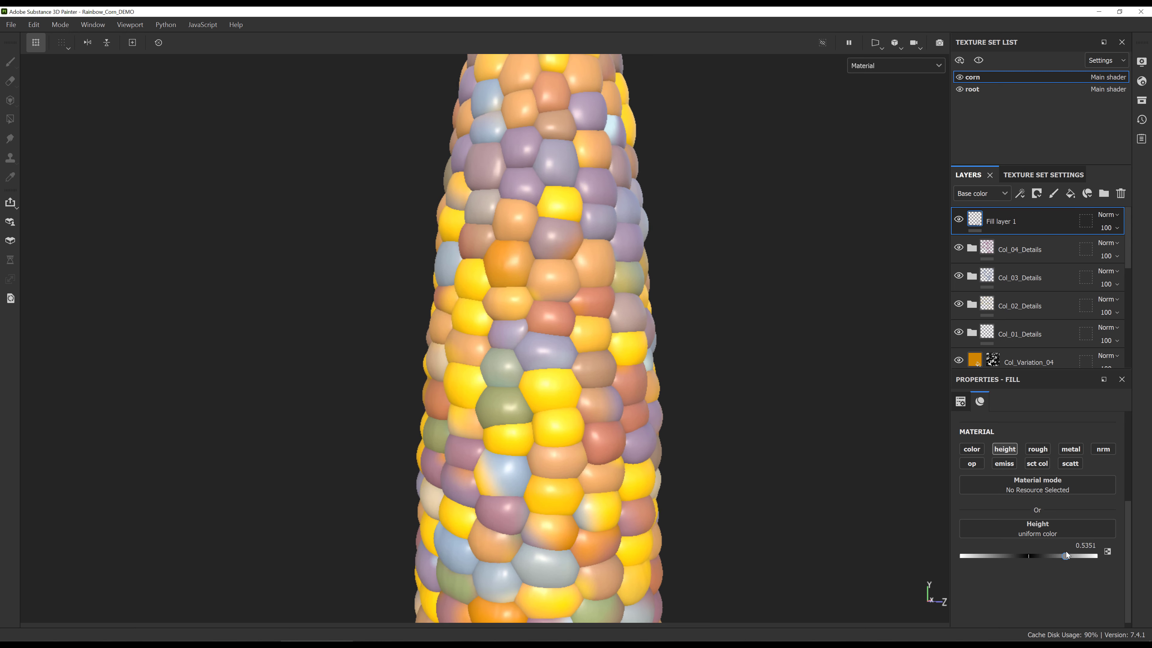
pyautogui.keyDown('alt'); pyautogui.moveTo(751, 306); pyautogui.dragTo(411, 294); pyautogui.keyUp('alt')
pyautogui.keyDown('alt'); pyautogui.moveTo(549, 294); pyautogui.dragTo(245, 282, button='right'); pyautogui.keyUp('alt')
pyautogui.click(1089, 545)
pyautogui.write('.')
pyautogui.press('Return')
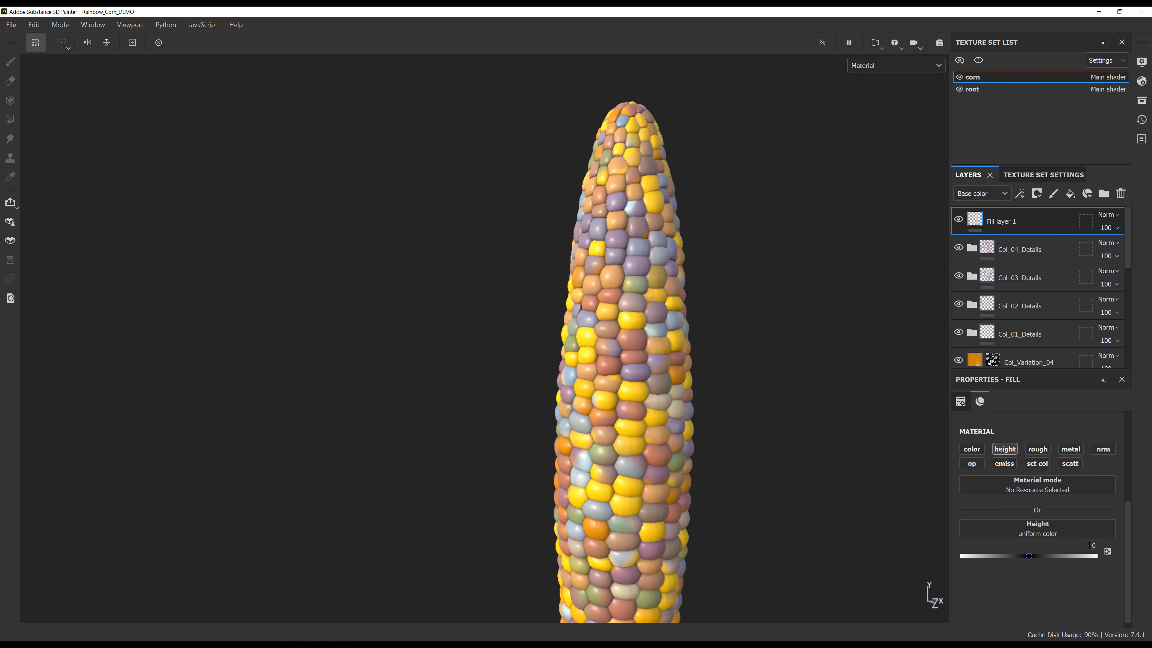
# - Add a second fill layer on top of the stack and set its base color to dark grey 454545
pyautogui.keyDown('alt'); pyautogui.moveTo(613, 380); pyautogui.dragTo(598, 372); pyautogui.keyUp('alt')
pyautogui.click(1070, 193)
pyautogui.click(1031, 547)
pyautogui.click(846, 439)
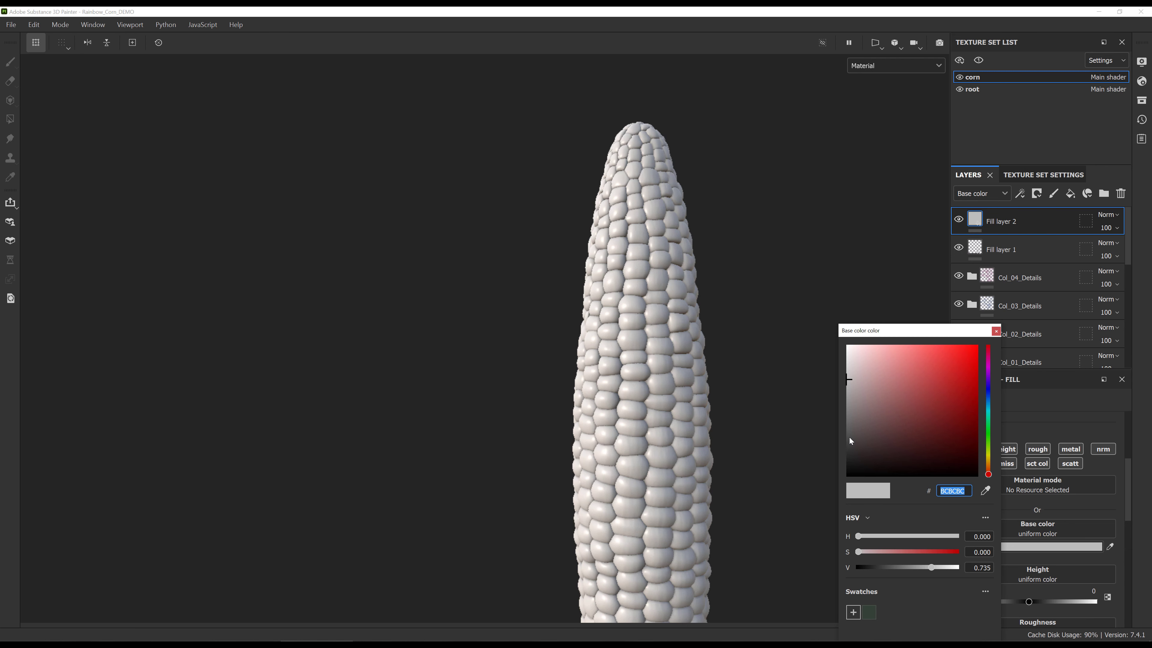
pyautogui.click(996, 331)
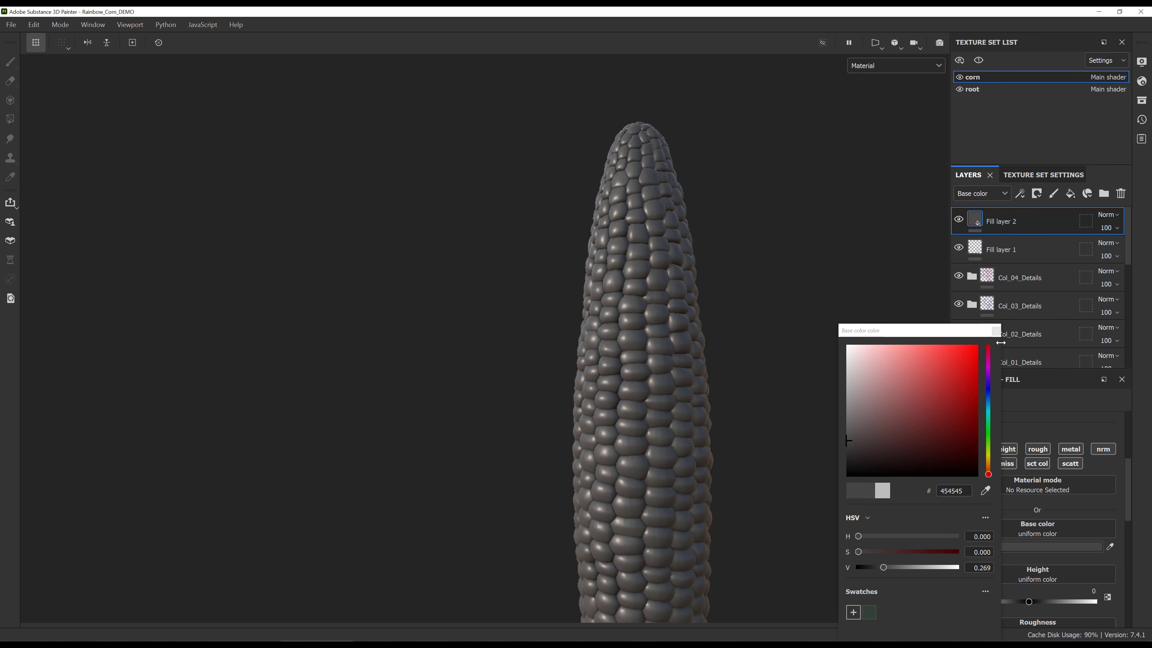
# - Limit the dark grey fill layer to the color and scattering channels
pyautogui.click(1007, 450)
pyautogui.click(1040, 451)
pyautogui.click(1072, 451)
pyautogui.click(1104, 452)
pyautogui.click(979, 464)
pyautogui.click(1008, 462)
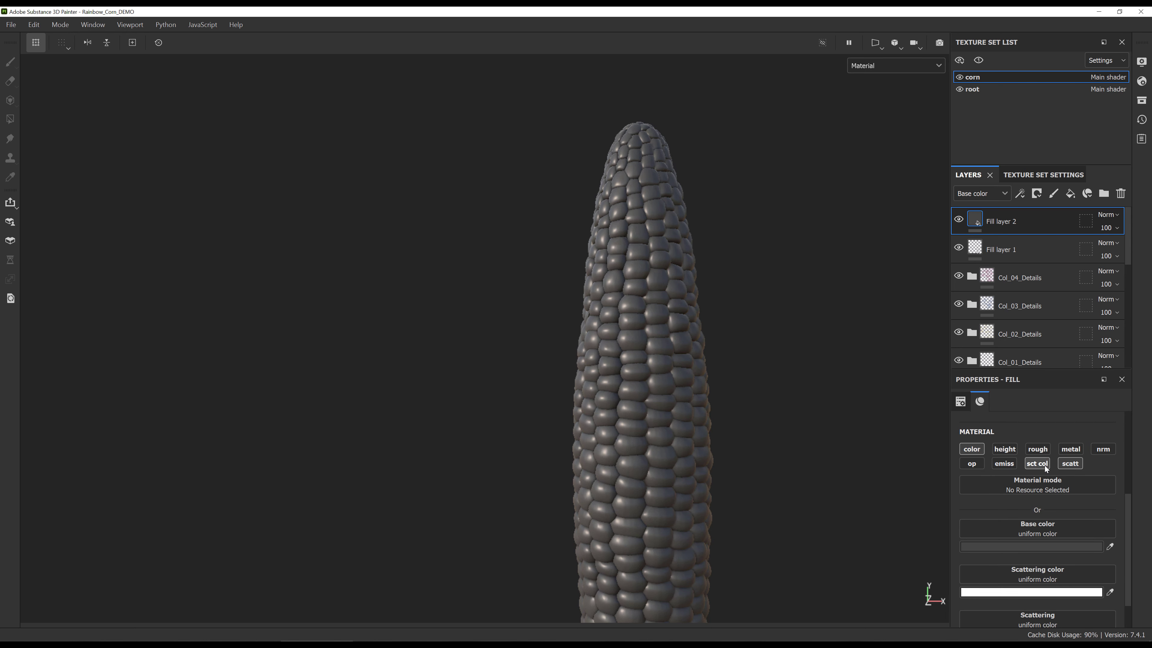
pyautogui.click(1045, 465)
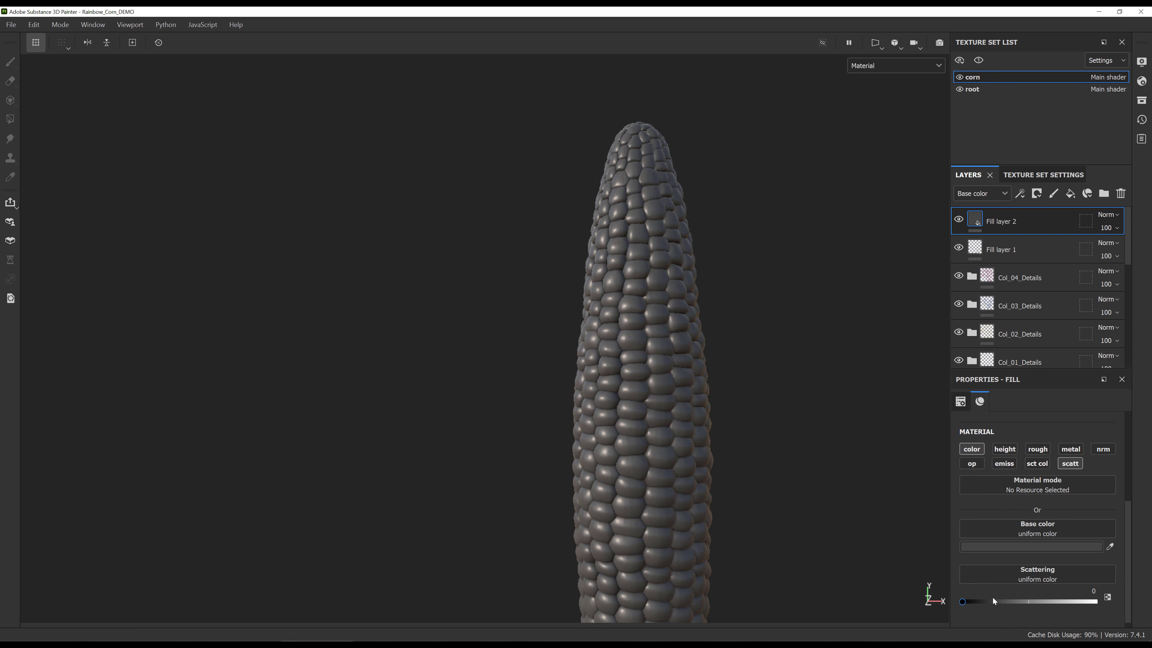
# - Set the dark grey fill layer's scattering to about 0.16 and give the layer a black mask
pyautogui.moveTo(977, 603); pyautogui.dragTo(983, 602)
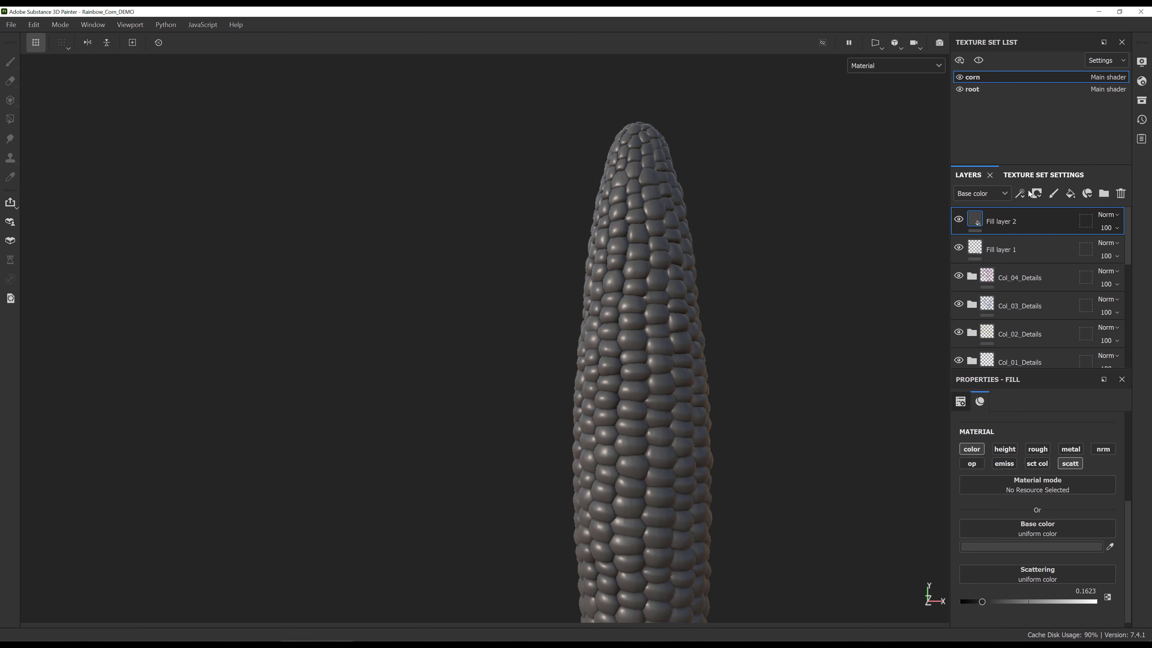
pyautogui.click(1088, 193)
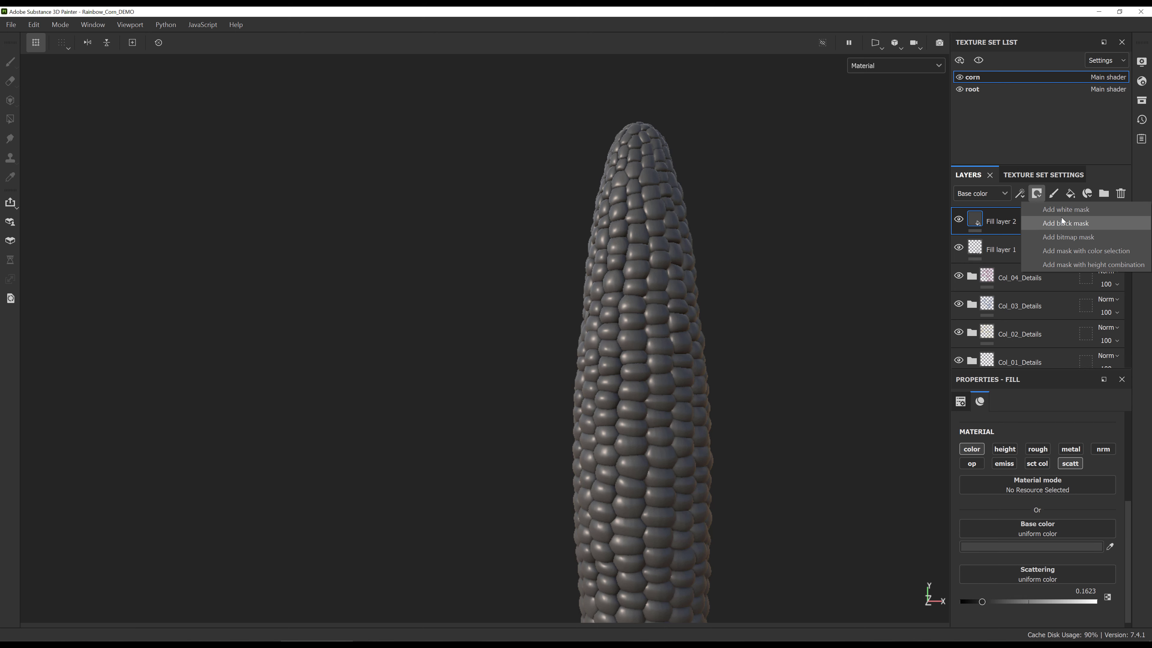
pyautogui.click(1057, 224)
# - Rename the height-only fill layer to Height and the masked dark grey layer to AO
pyautogui.doubleClick(1003, 249)
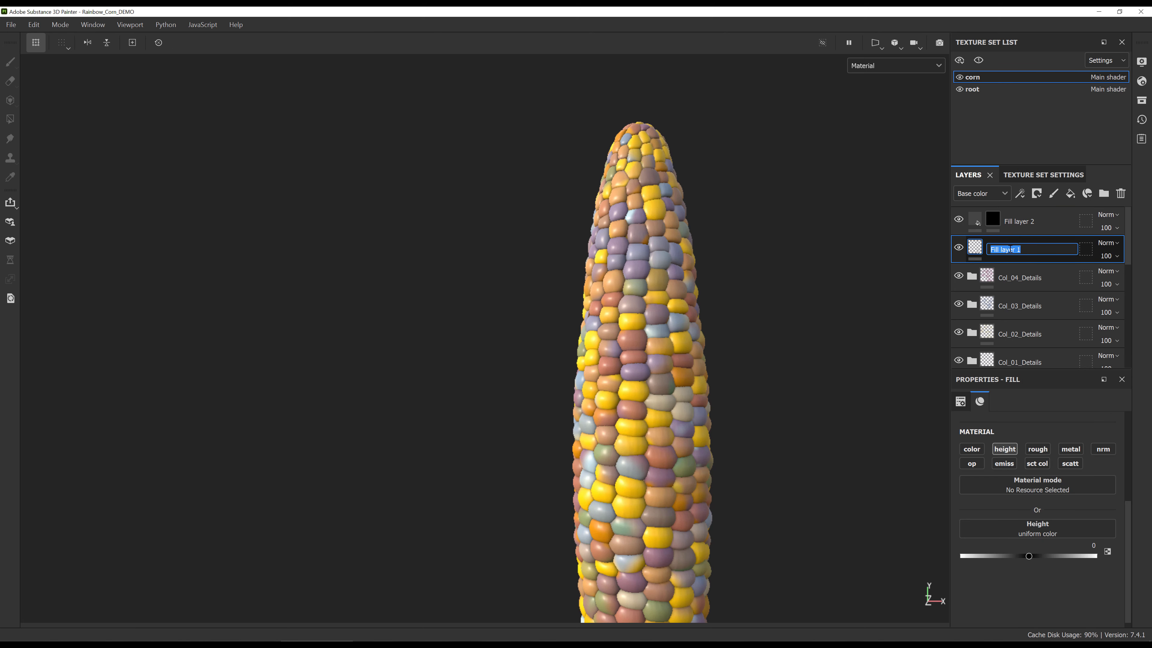
pyautogui.write('Height')
pyautogui.press('Return')
pyautogui.doubleClick(1036, 220)
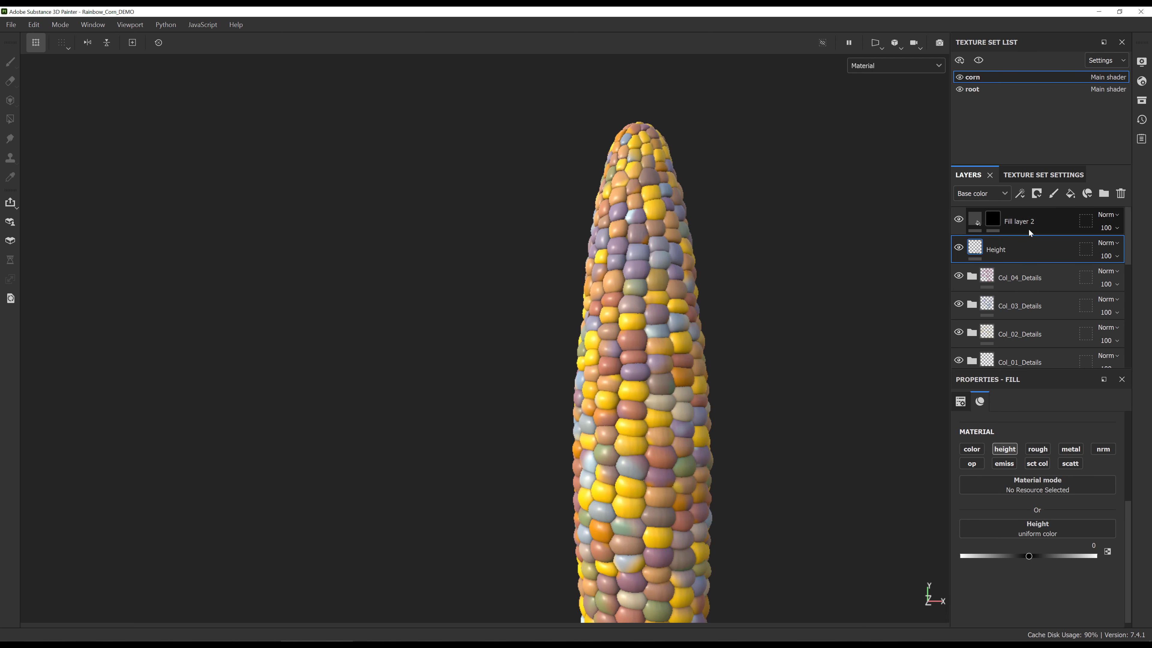
pyautogui.write('AO')
pyautogui.press('Return')
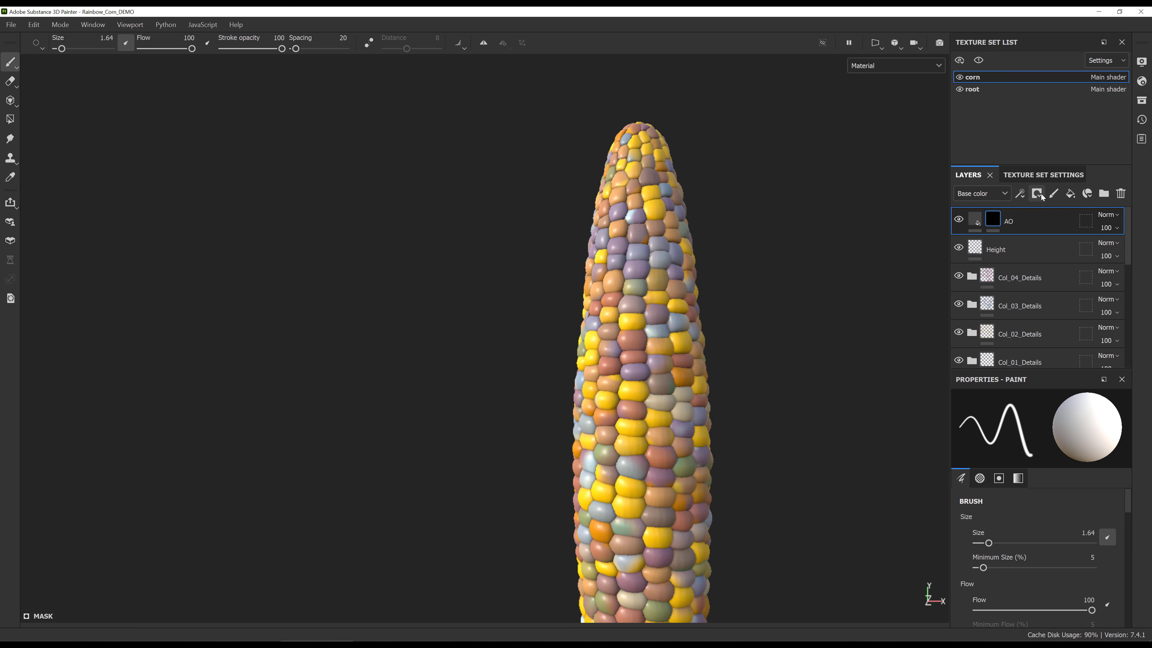
# - Add a generator to the AO layer's mask and assign it the Ambient Occlusion generator
pyautogui.click(1023, 195)
pyautogui.click(1051, 211)
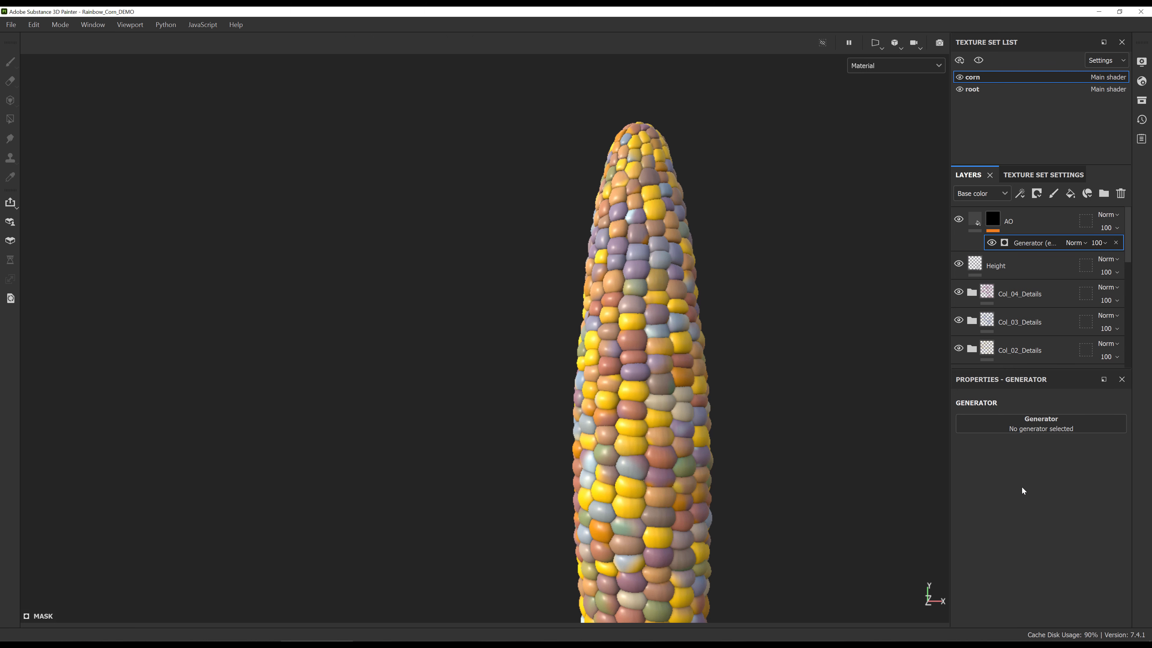
pyautogui.click(1029, 425)
pyautogui.write('cur')
pyautogui.press('BackSpace')
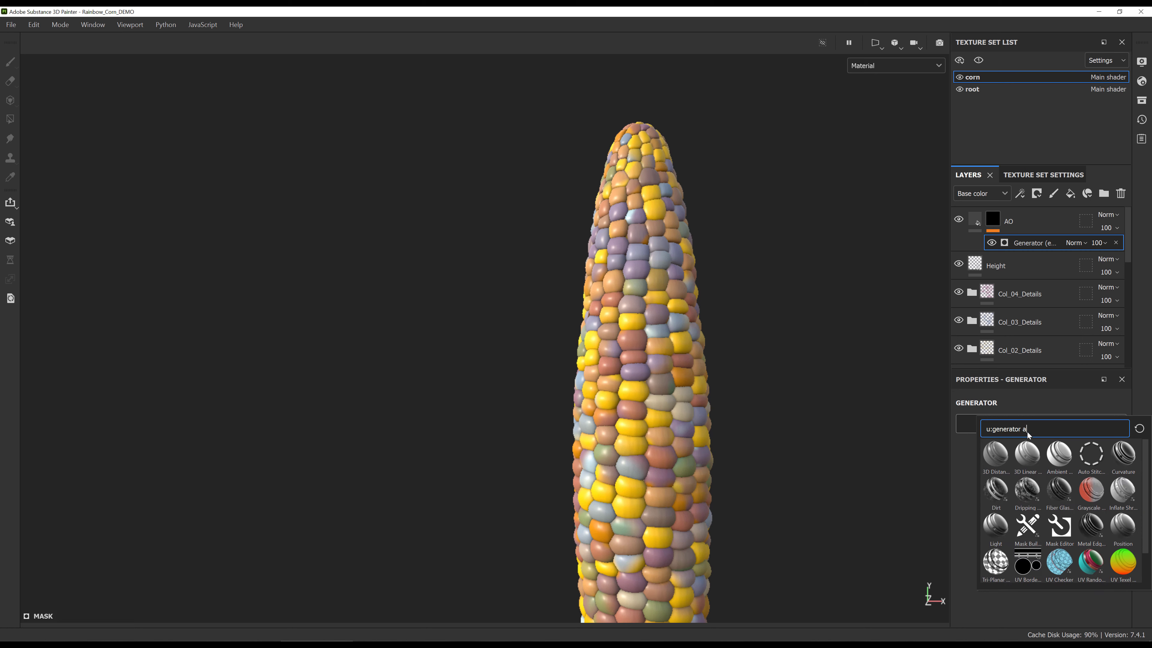
pyautogui.write('ambie')
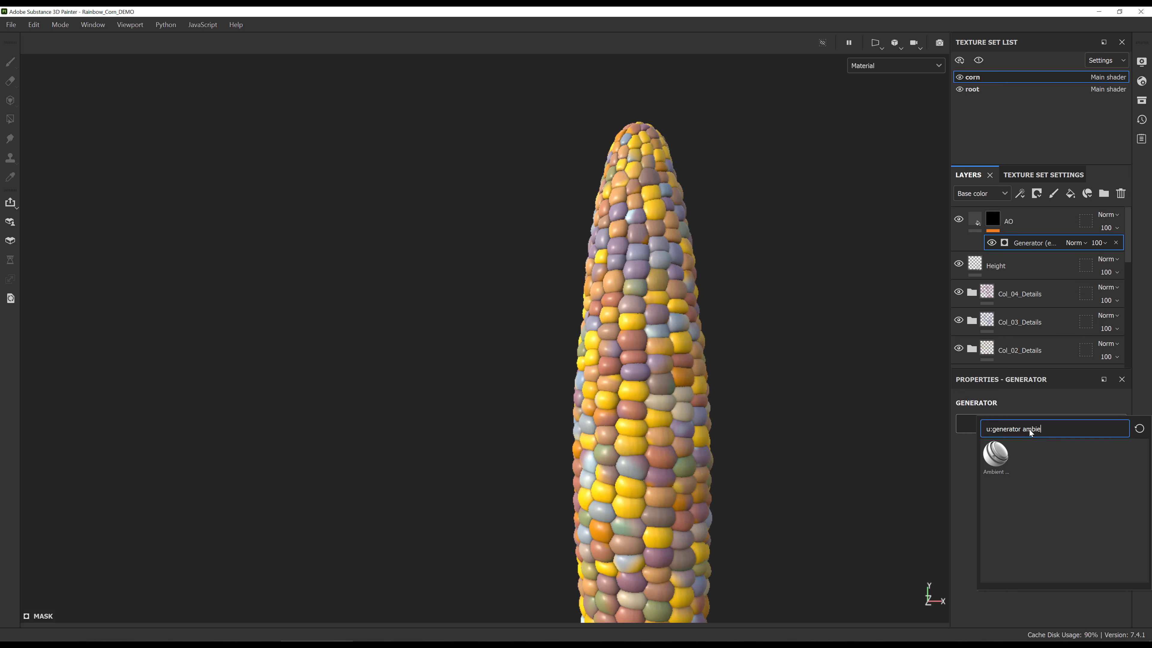
pyautogui.click(1006, 462)
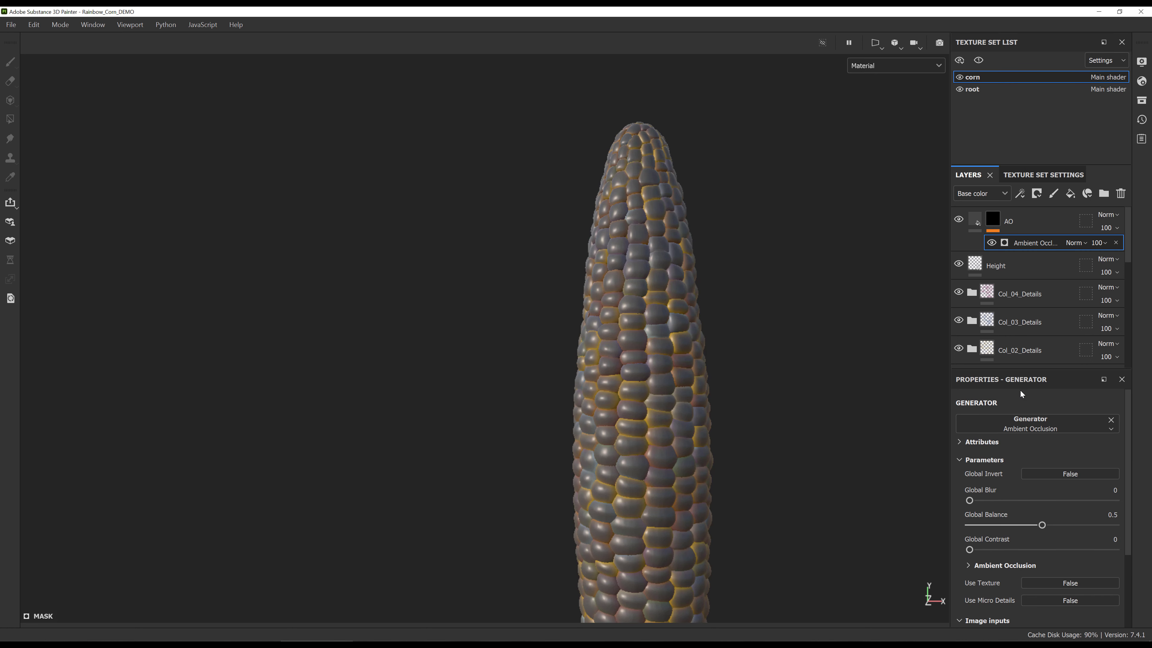
# - Display the AO layer's mask on the model and set the Ambient Occlusion generator's Global Invert to True
pyautogui.click(1000, 219)
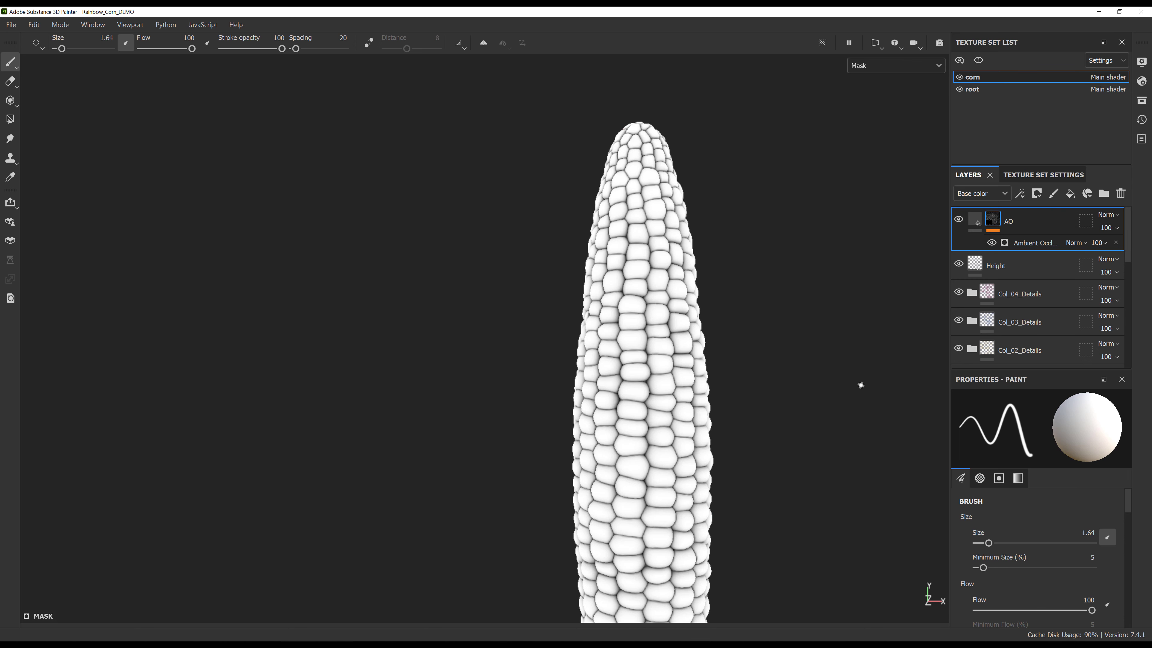
pyautogui.scroll(-5, 1065, 550)
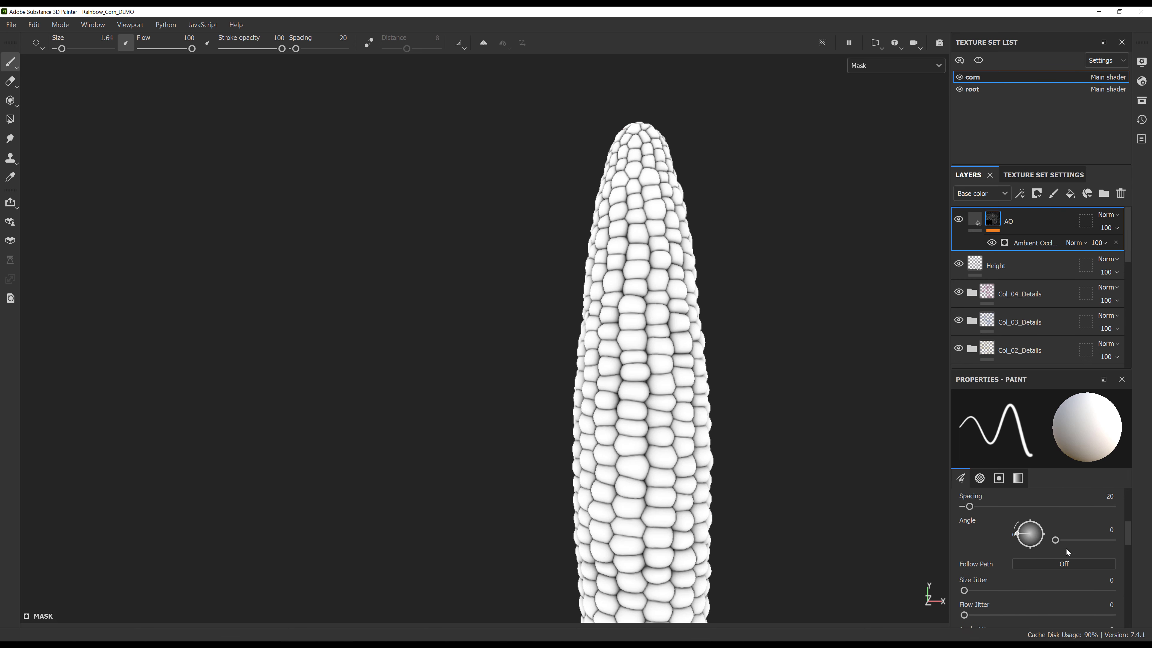
pyautogui.click(1051, 251)
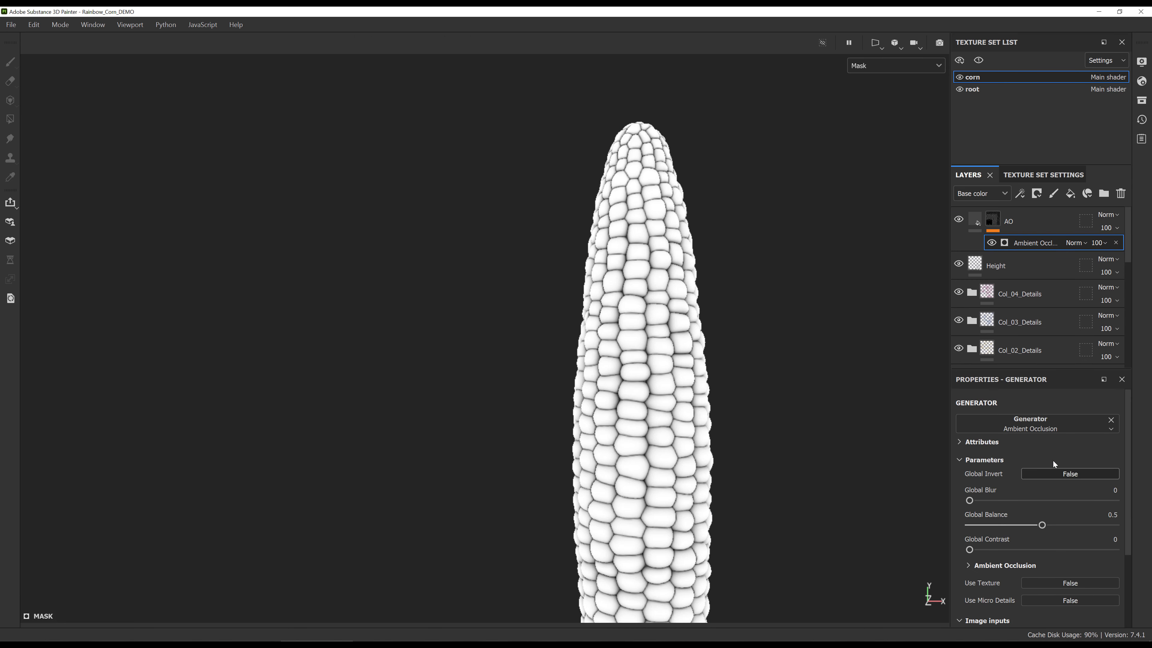
pyautogui.click(1060, 473)
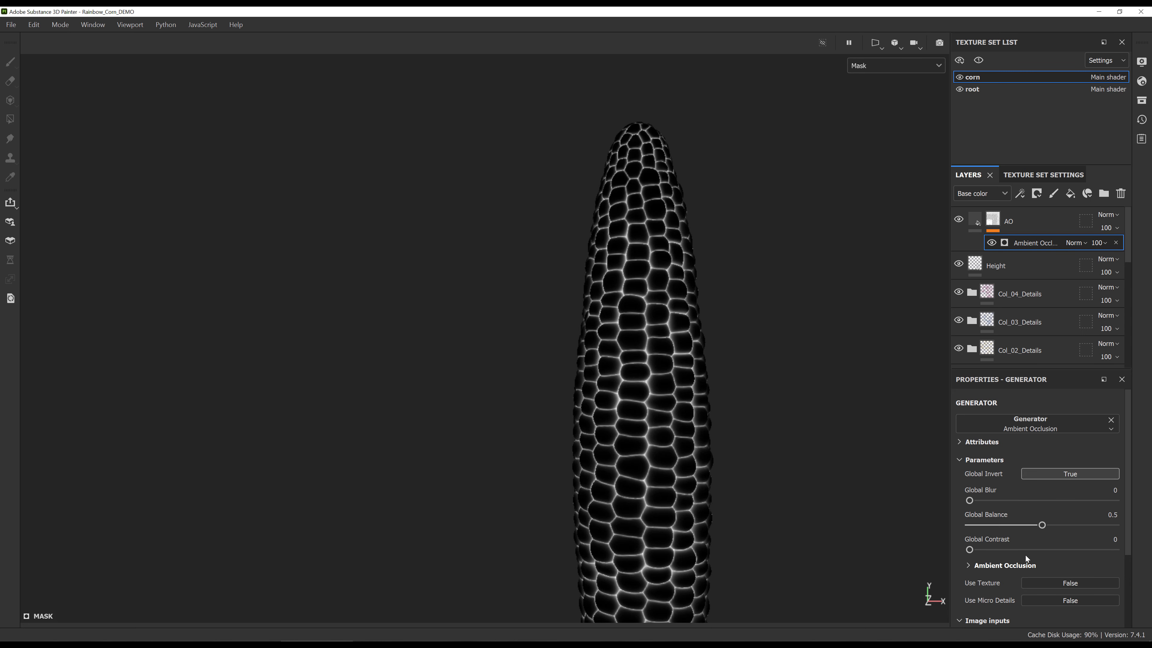
pyautogui.moveTo(1044, 525); pyautogui.dragTo(1053, 526)
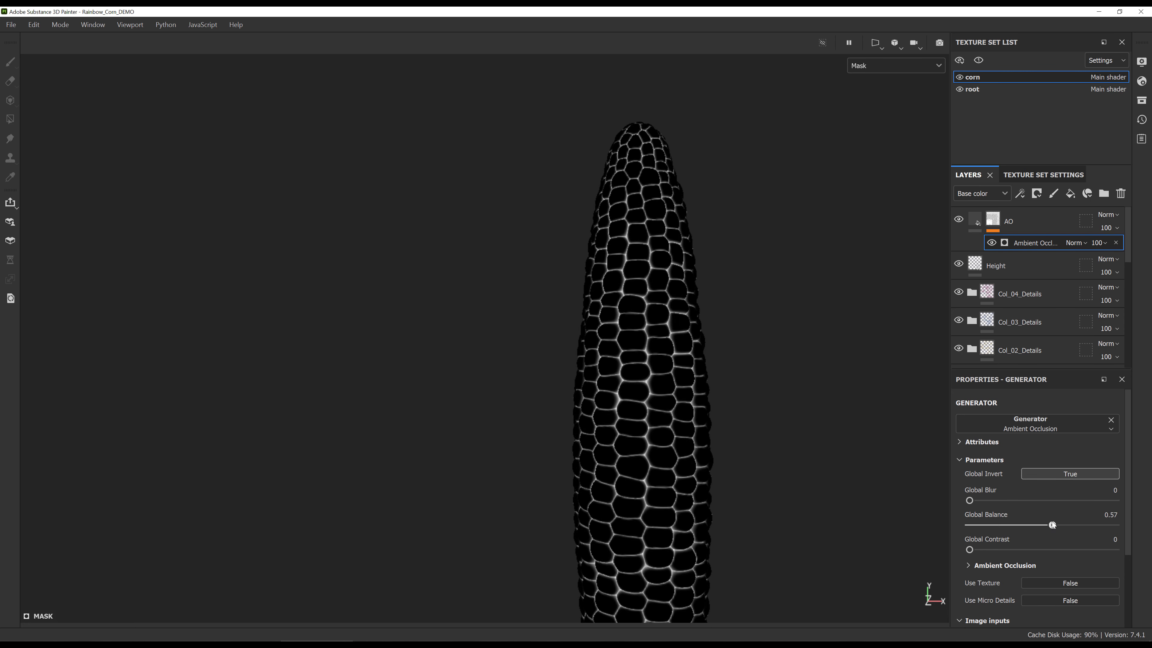
pyautogui.hotkey('ctrl', 'z')
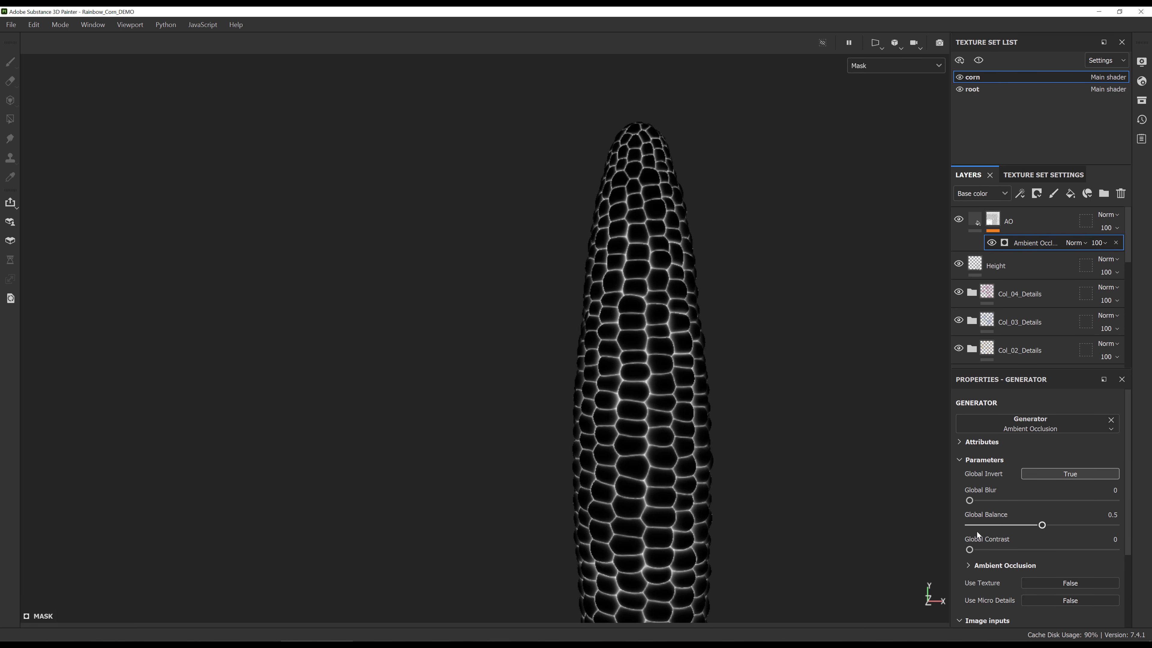
# - Show the full material again and set the Ambient Occlusion generator's Global Blur to about 1.06 and Global Balance to about 0.33
pyautogui.click(975, 220)
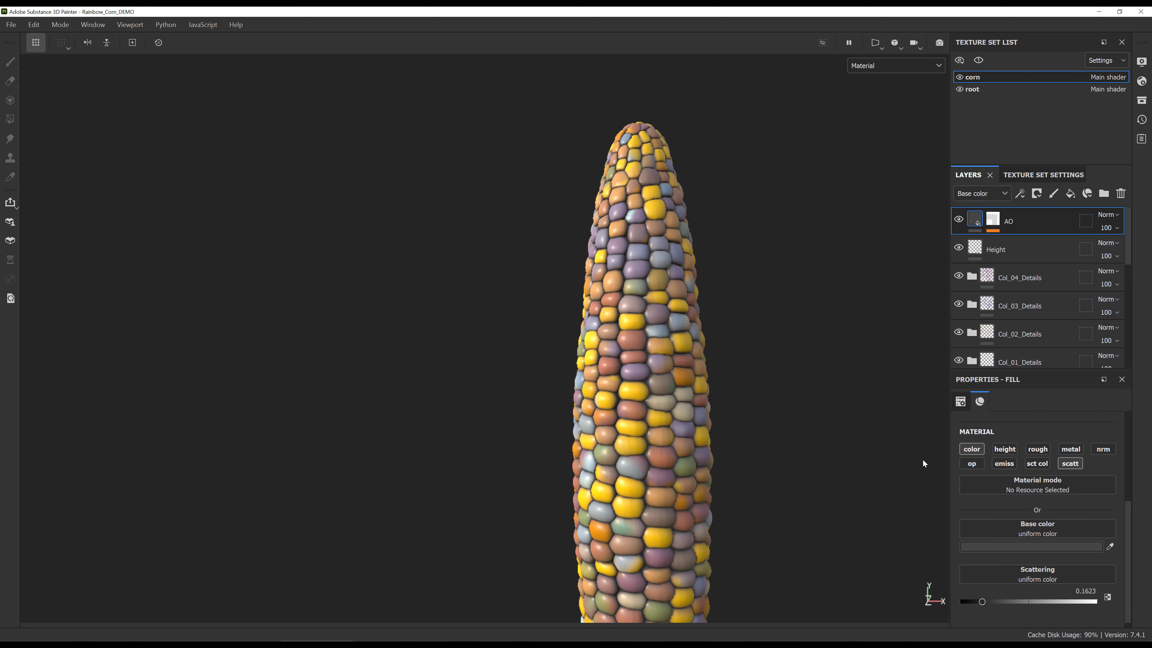
pyautogui.click(993, 220)
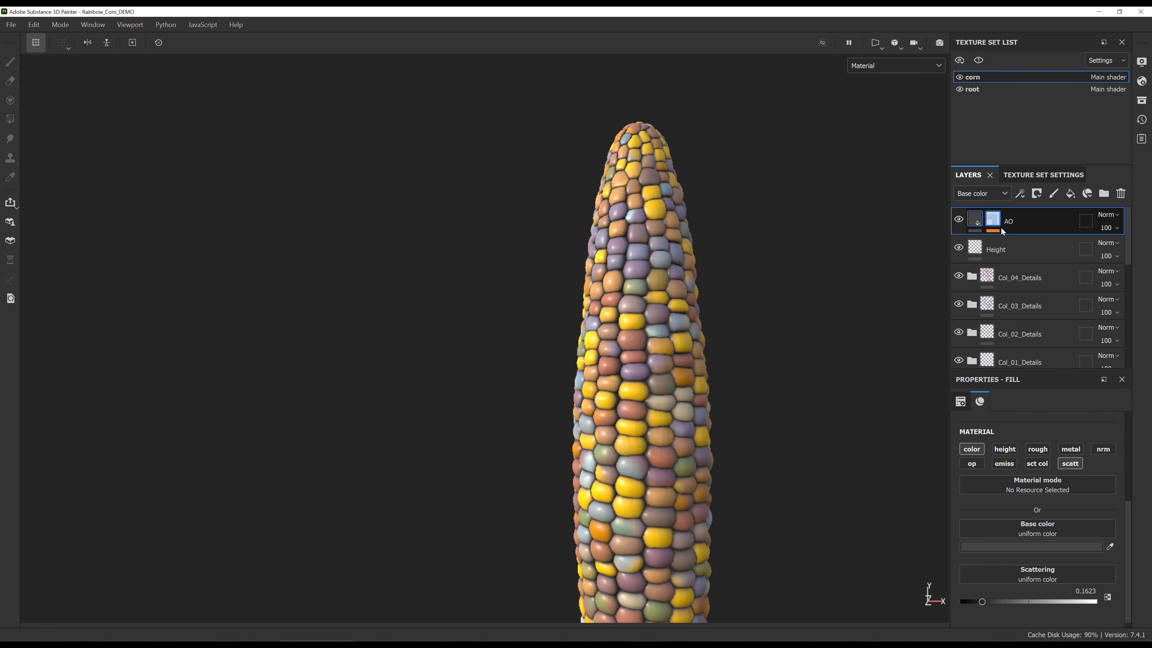
pyautogui.click(1009, 243)
pyautogui.moveTo(974, 501)
pyautogui.mouseDown()
pyautogui.moveTo(1003, 494)
pyautogui.moveTo(977, 498)
pyautogui.moveTo(989, 525)
pyautogui.mouseUp()
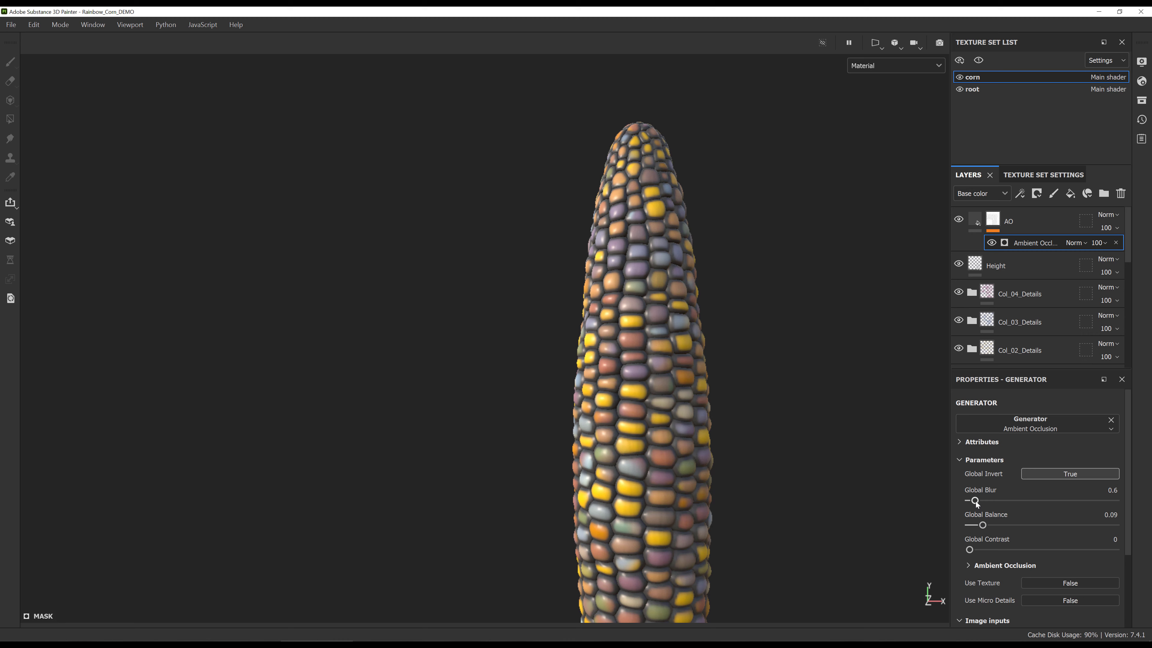
pyautogui.moveTo(975, 501)
pyautogui.mouseDown()
pyautogui.moveTo(995, 500)
pyautogui.moveTo(982, 525)
pyautogui.moveTo(1028, 525)
pyautogui.moveTo(980, 500)
pyautogui.mouseUp()
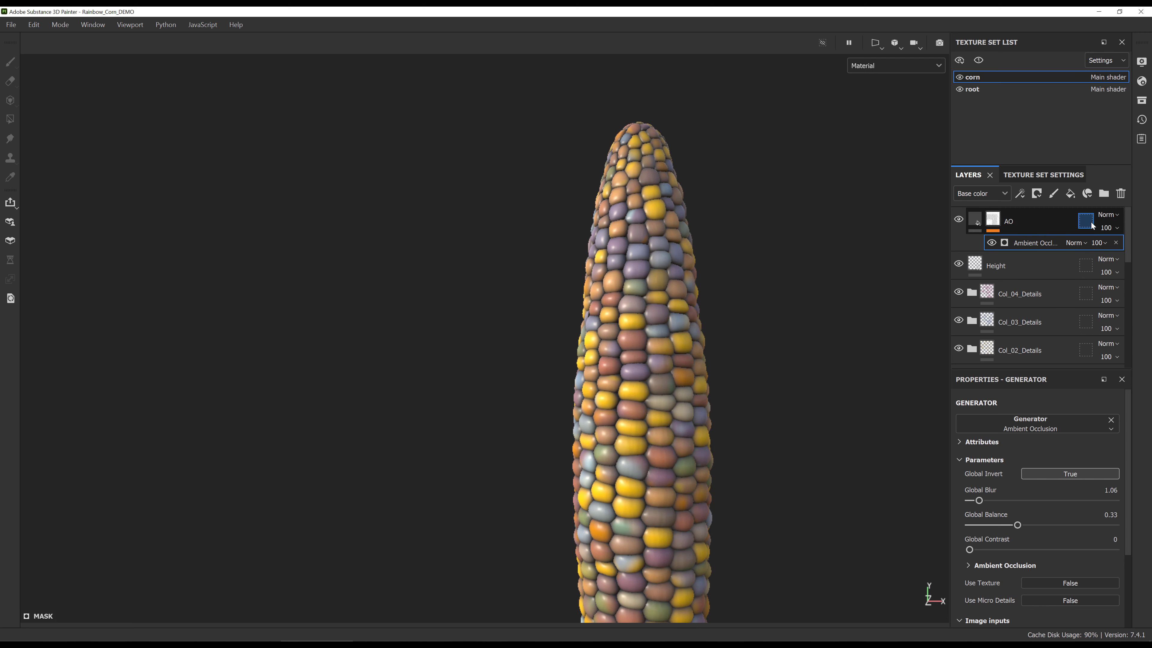
# - Lower the AO layer's opacity to 40 in the base color channel and check the shading around the corn
pyautogui.click(1052, 216)
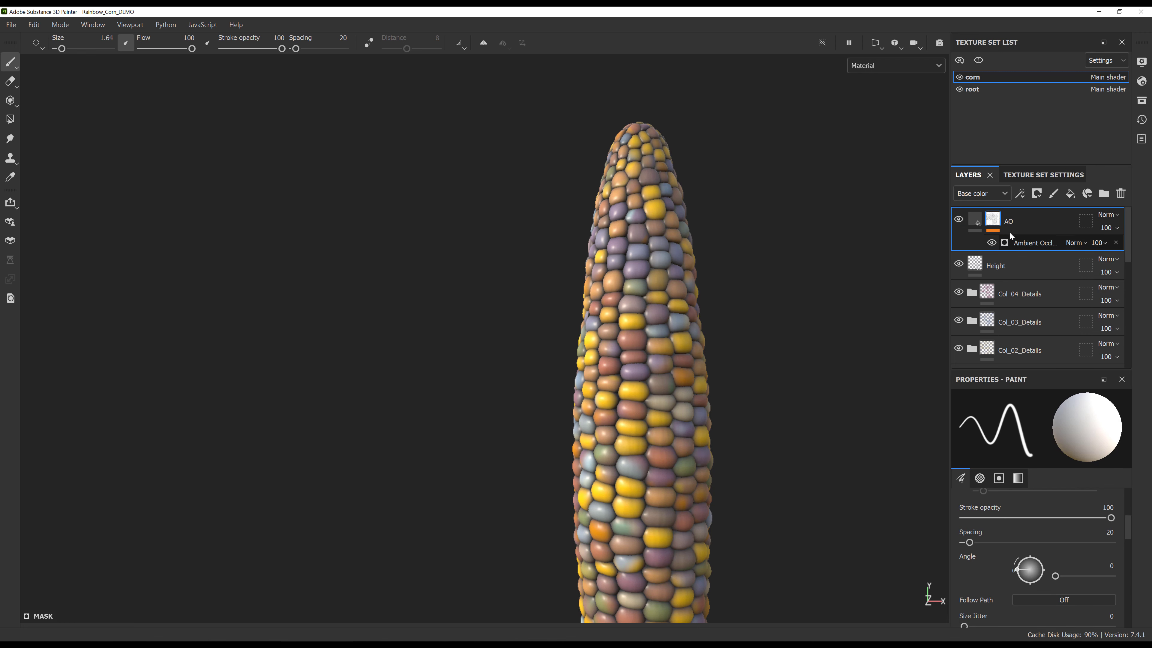
pyautogui.click(1107, 228)
pyautogui.click(1109, 250)
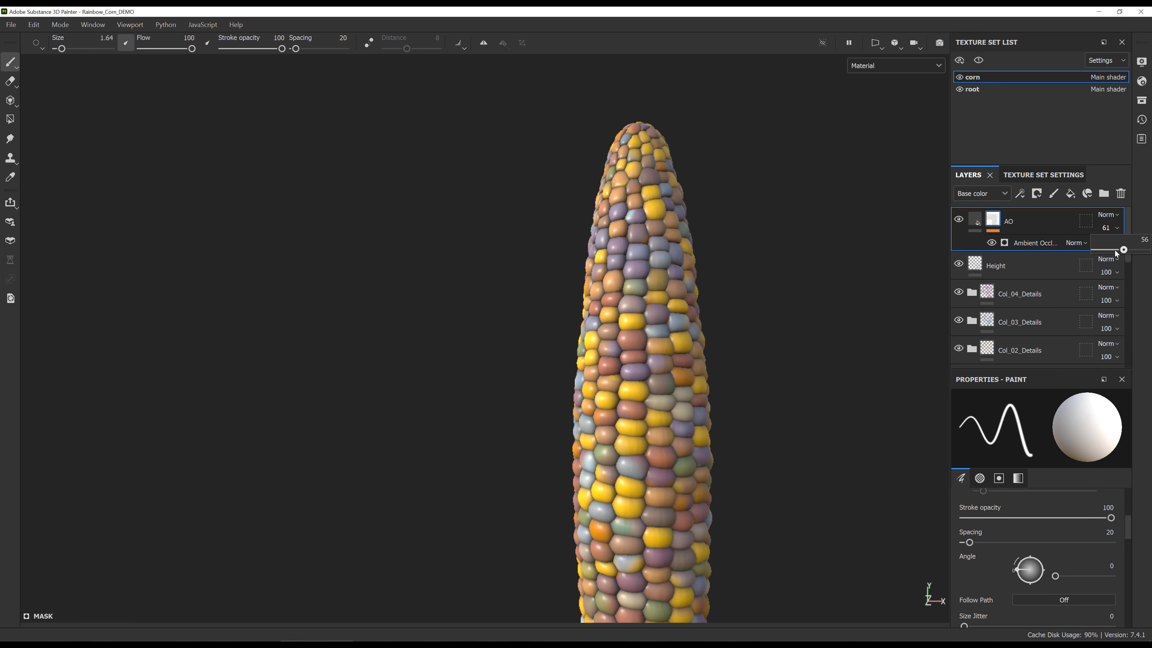
pyautogui.moveTo(1109, 250); pyautogui.dragTo(1116, 250)
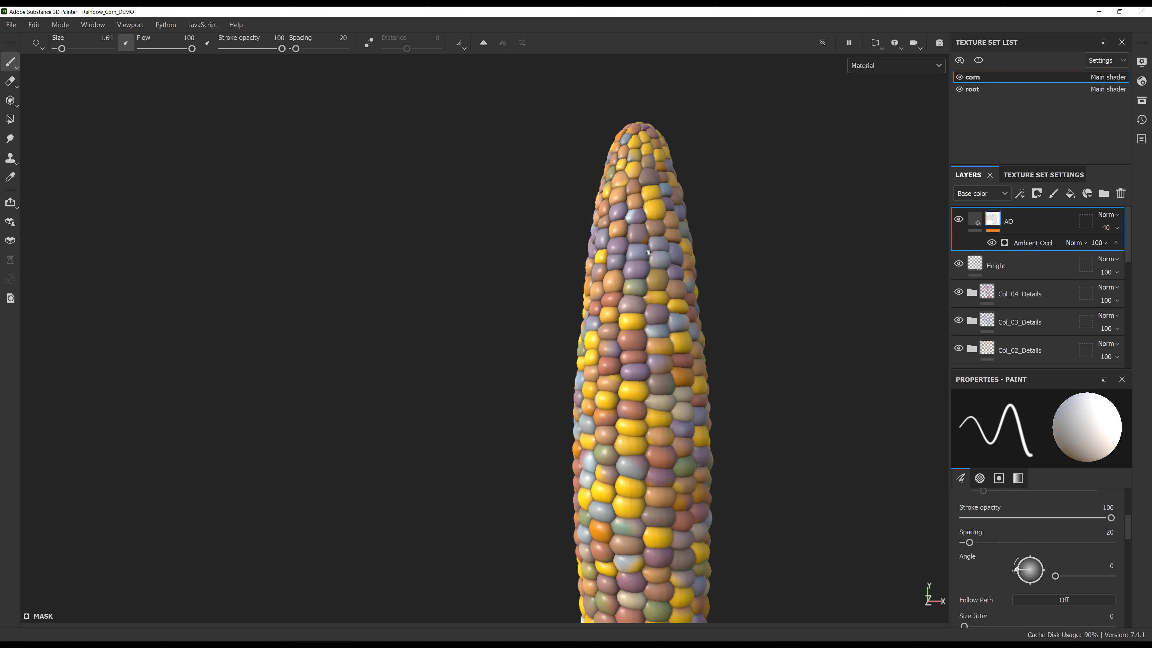
pyautogui.keyDown('alt'); pyautogui.moveTo(518, 249); pyautogui.dragTo(809, 235); pyautogui.keyUp('alt')
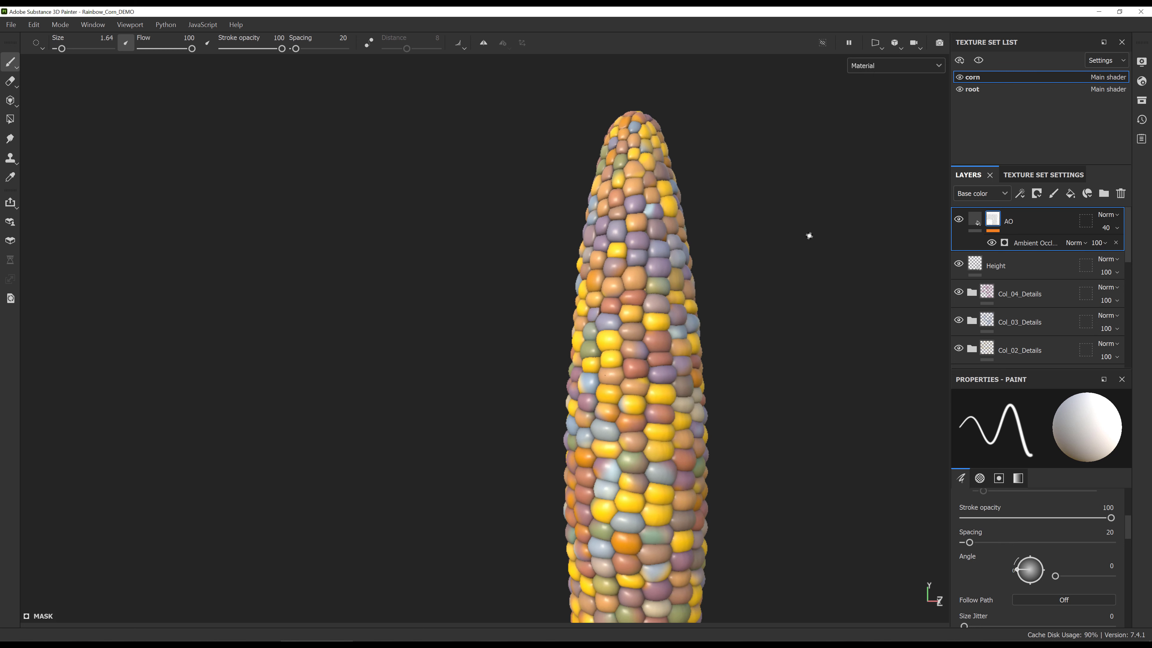